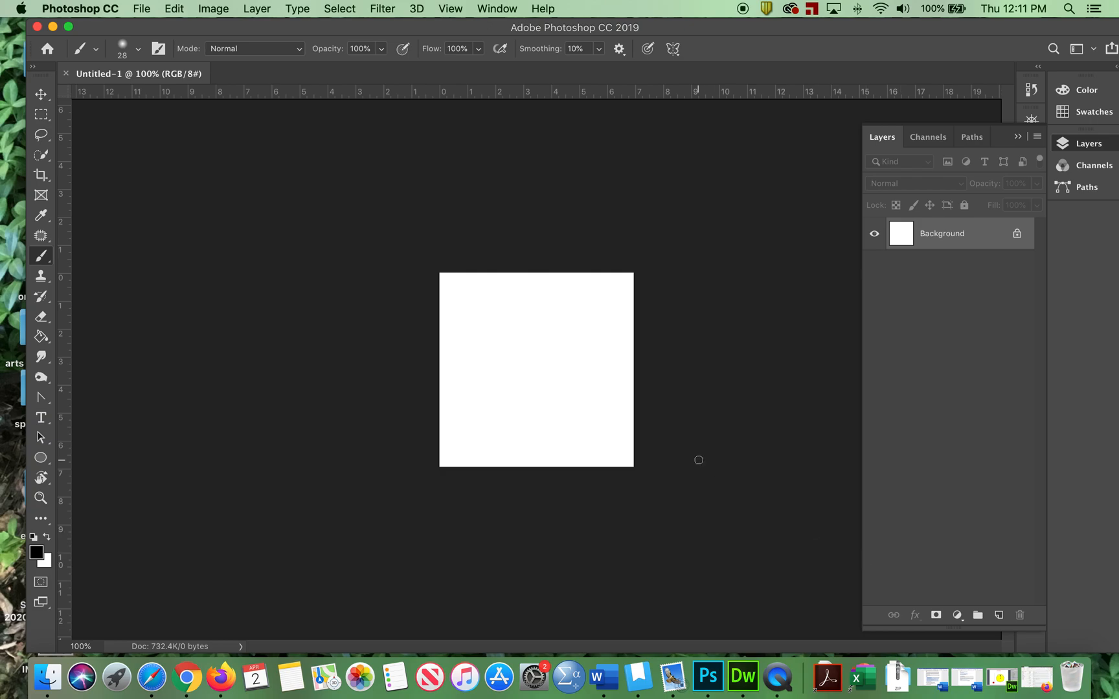
Add a new empty layer above the white Background layer
key(super+minus)
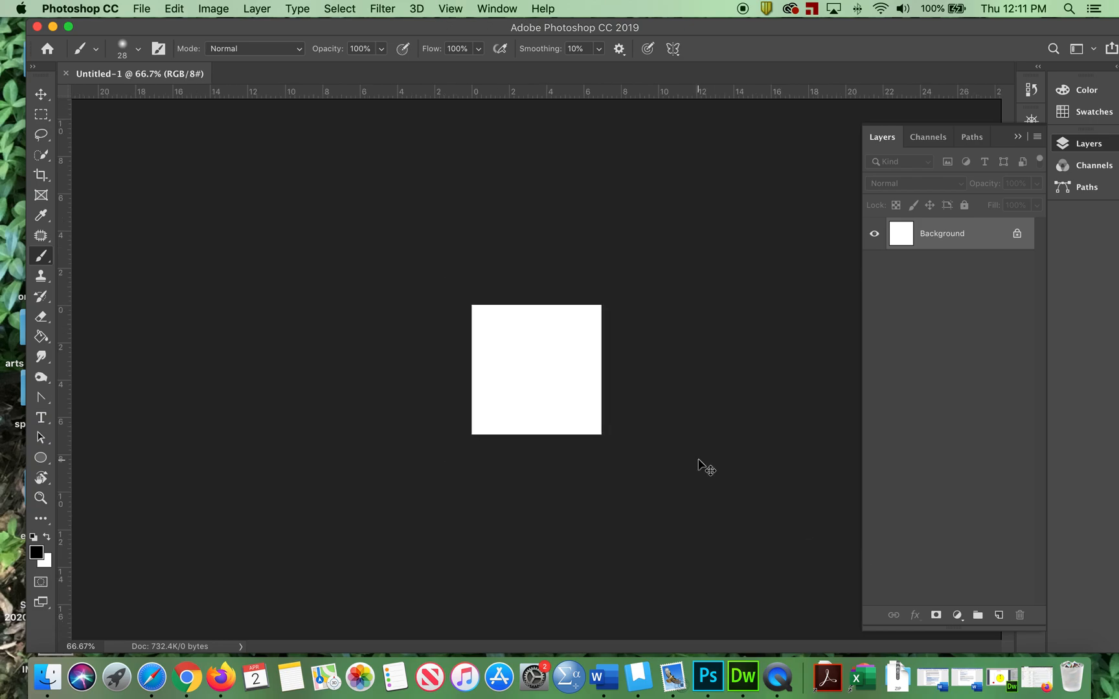
key(super+equal)
key(super+equal)
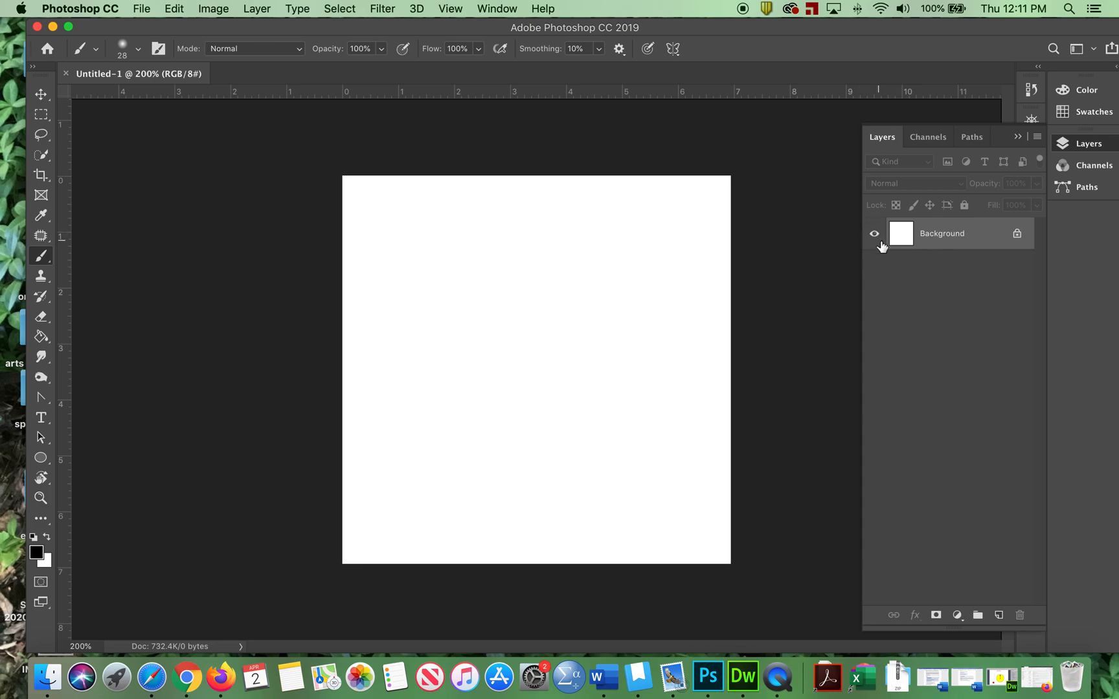
click(999, 615)
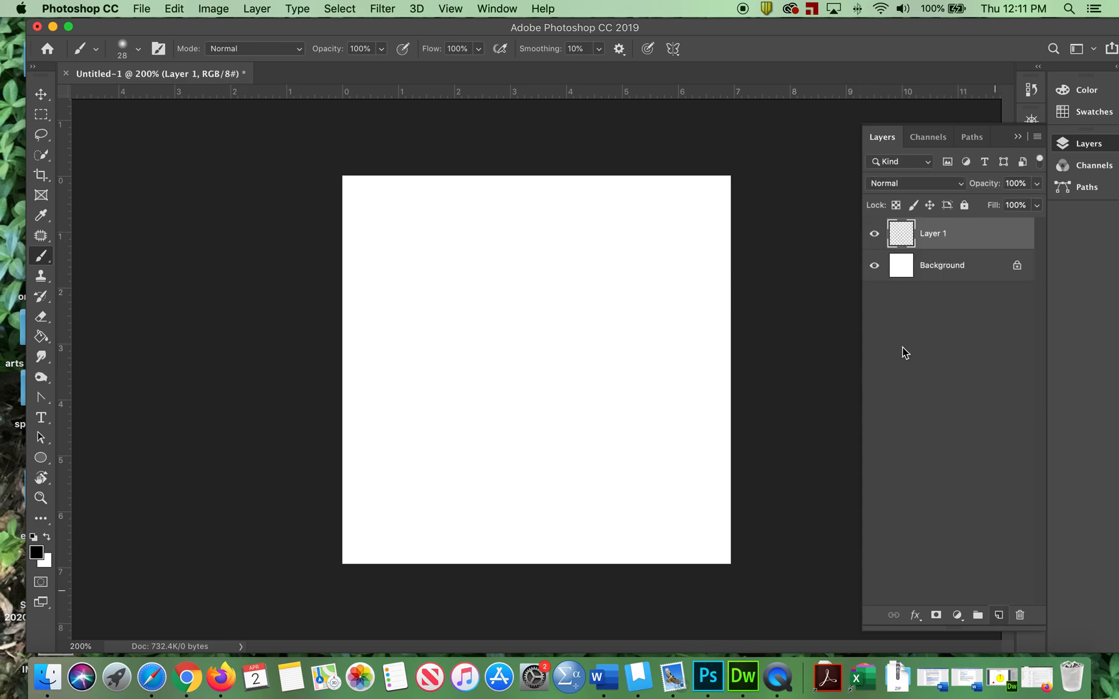
click(875, 266)
click(875, 267)
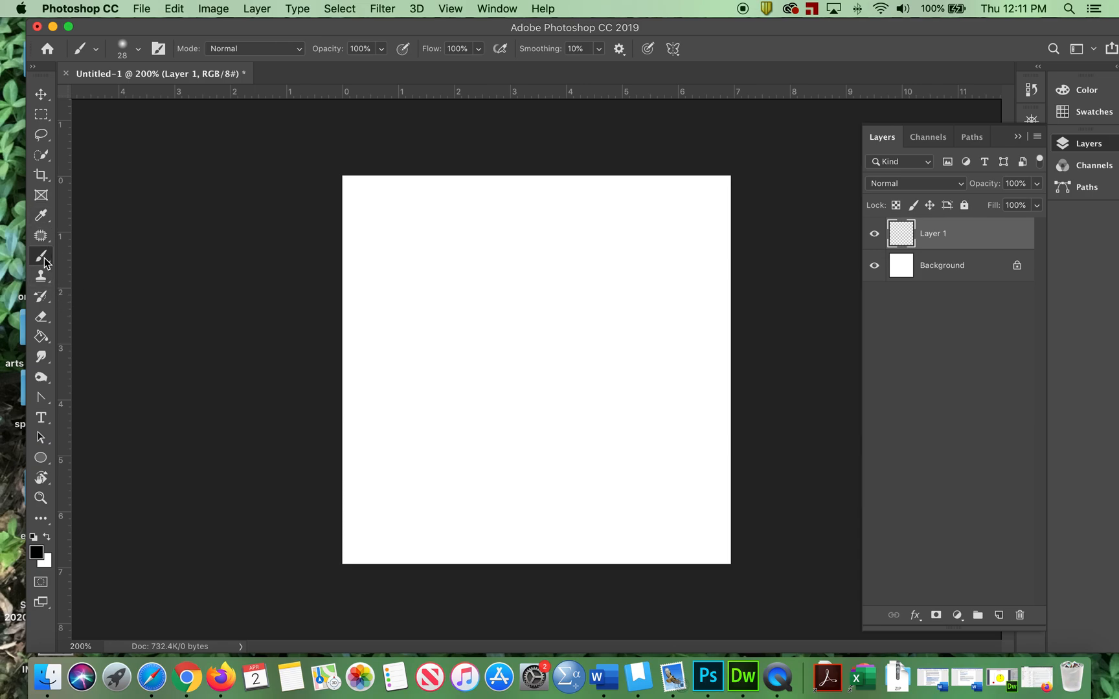
Sketch the outline of a butterfly's head, antennae and long body with a 1 px brush at 100% hardness
click(138, 50)
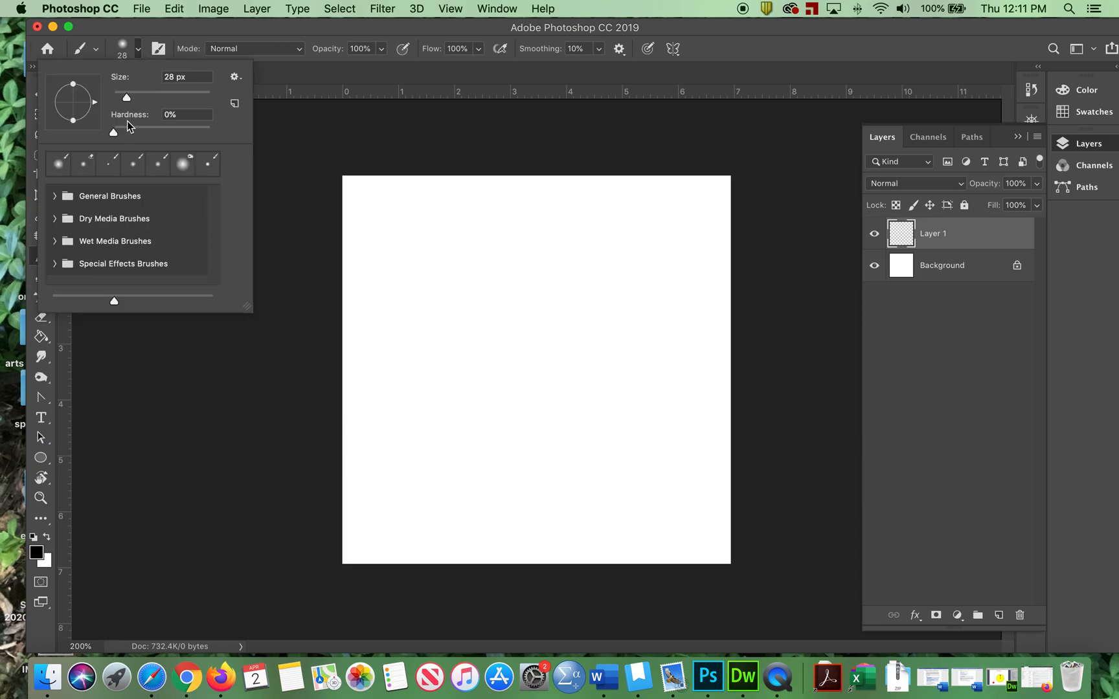
drag(126, 98, 220, 140)
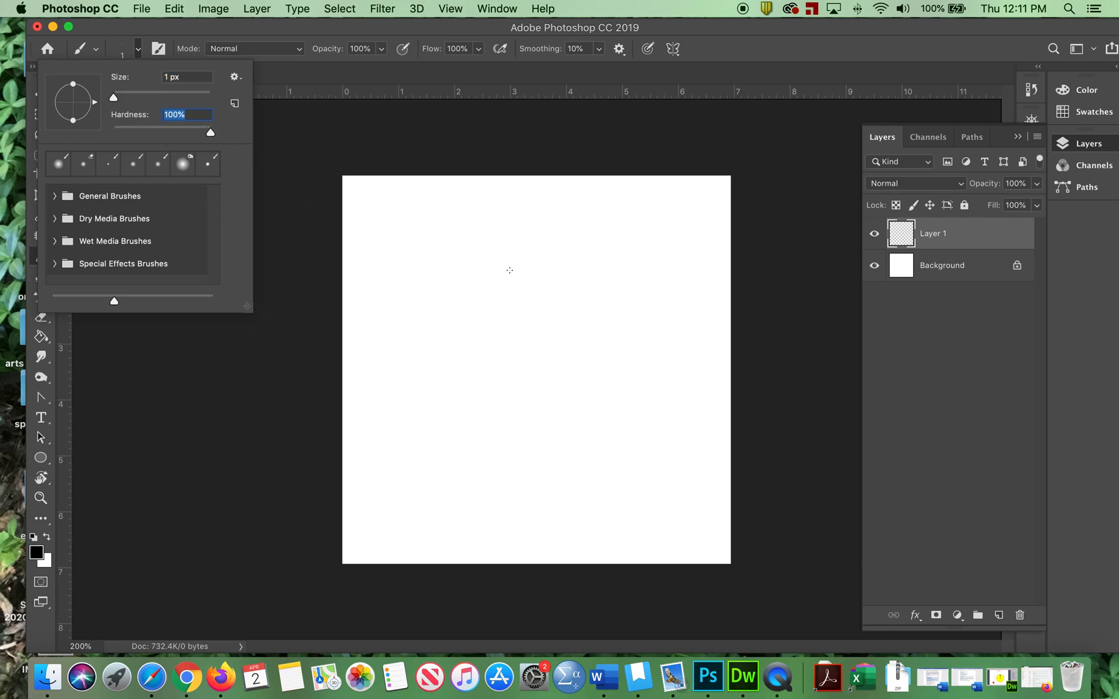
click(496, 263)
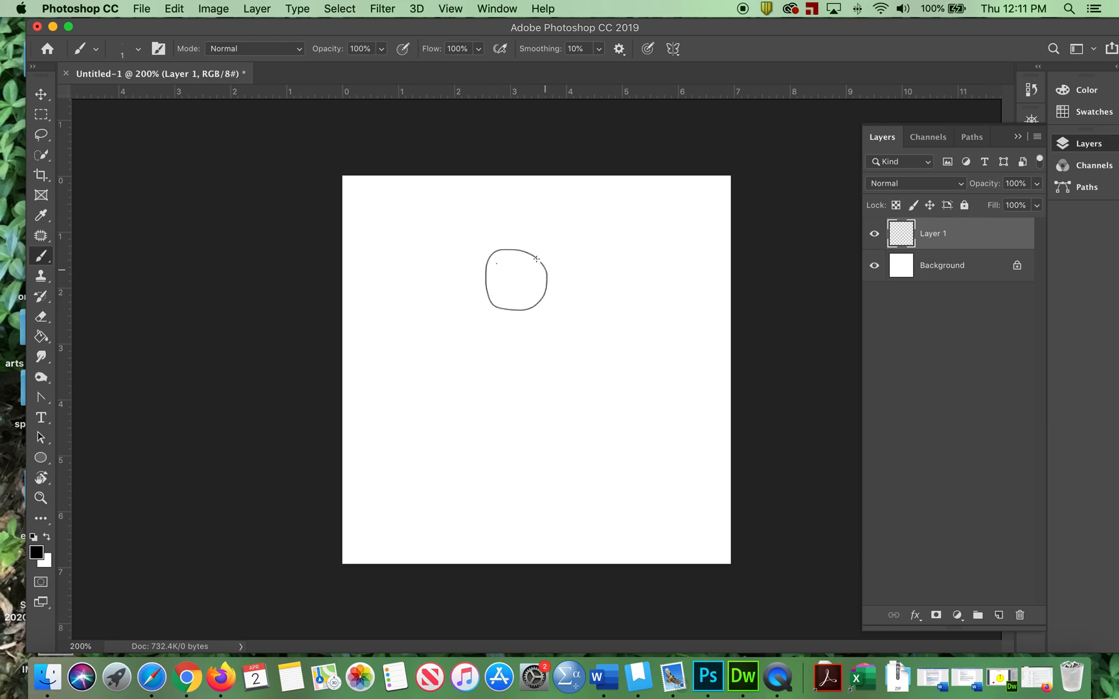
key(super+z)
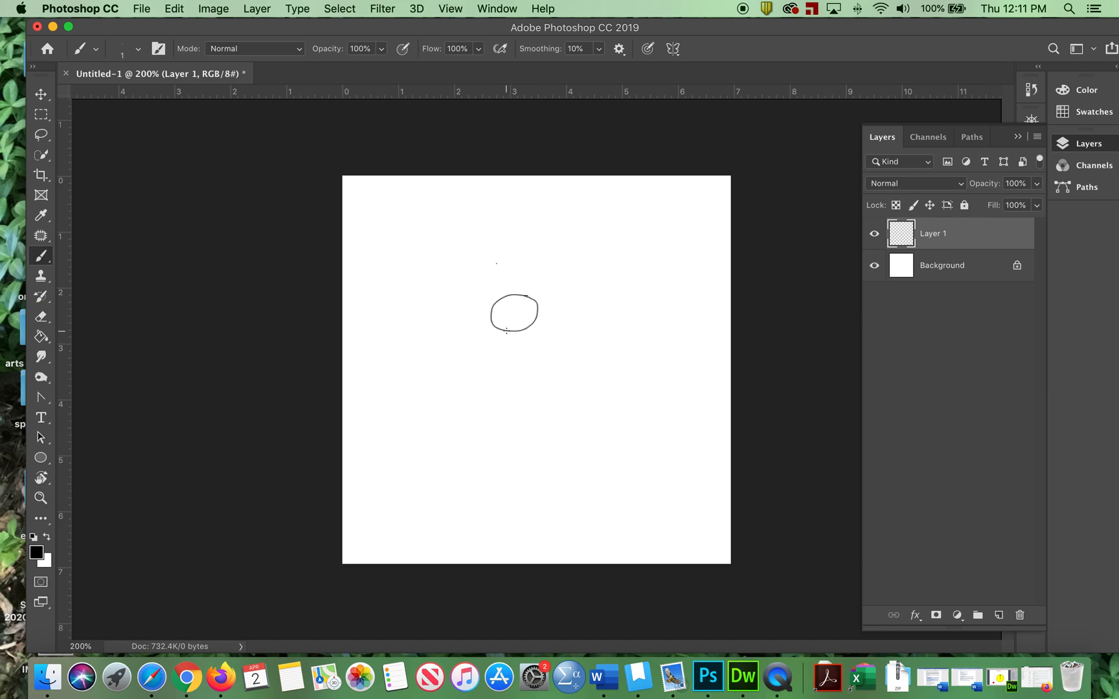
mouse_move(496, 413)
mouse_down()
mouse_move(505, 455)
mouse_move(525, 468)
mouse_up()
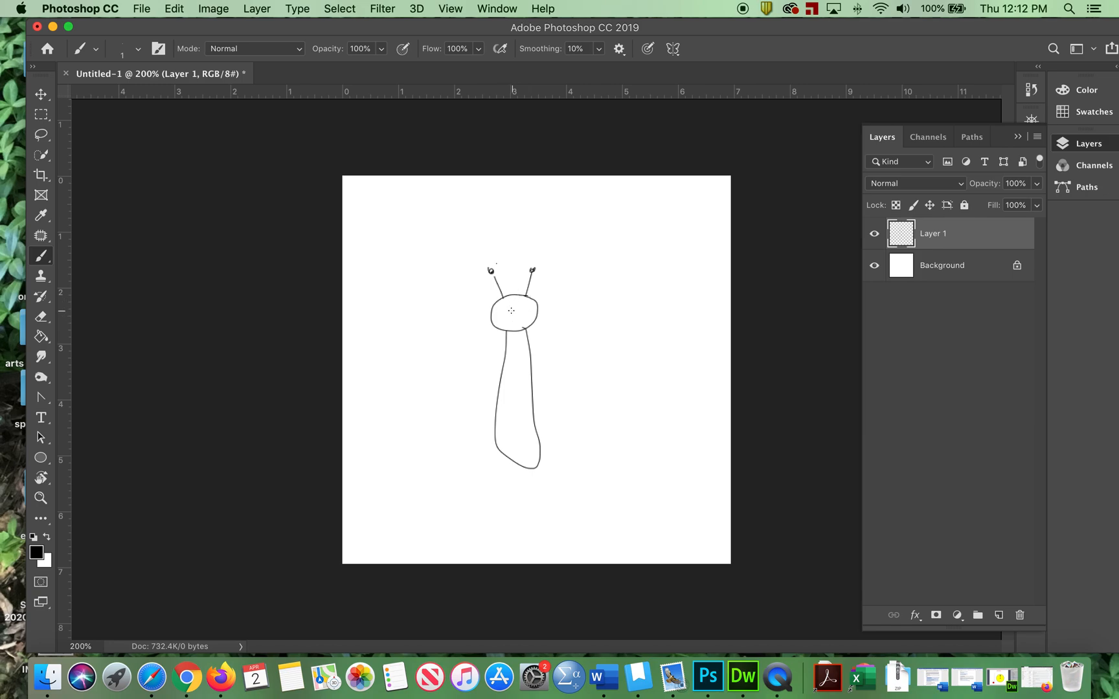
Fill the butterfly's head and body with black using the Paint Bucket Tool
click(41, 336)
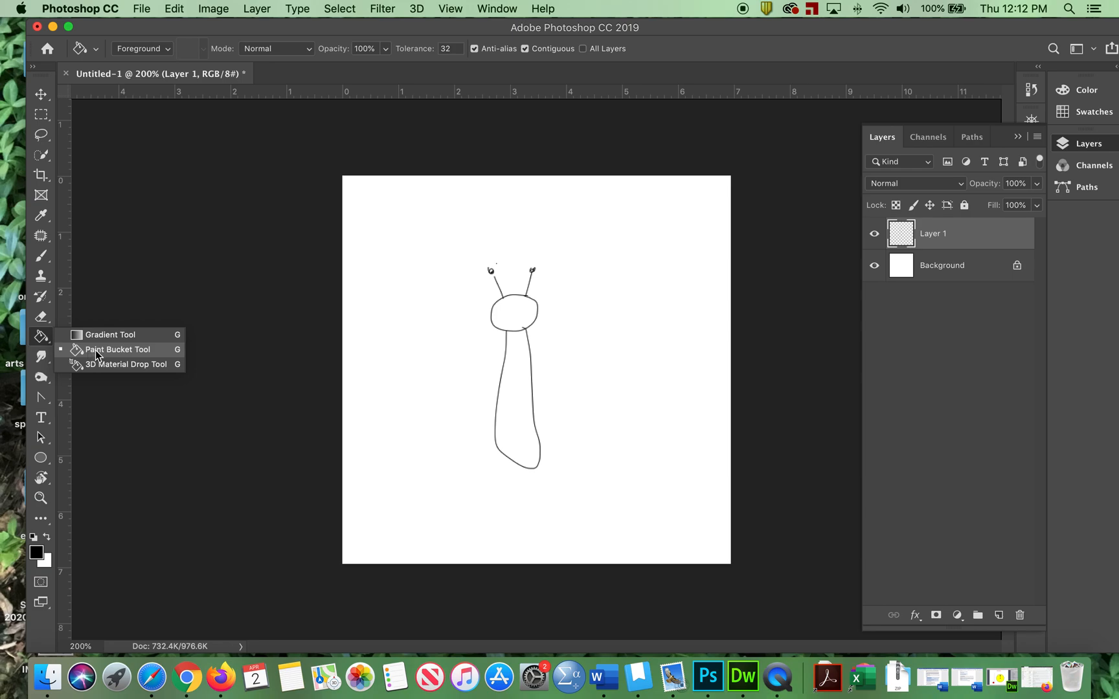
click(95, 353)
click(531, 317)
click(521, 387)
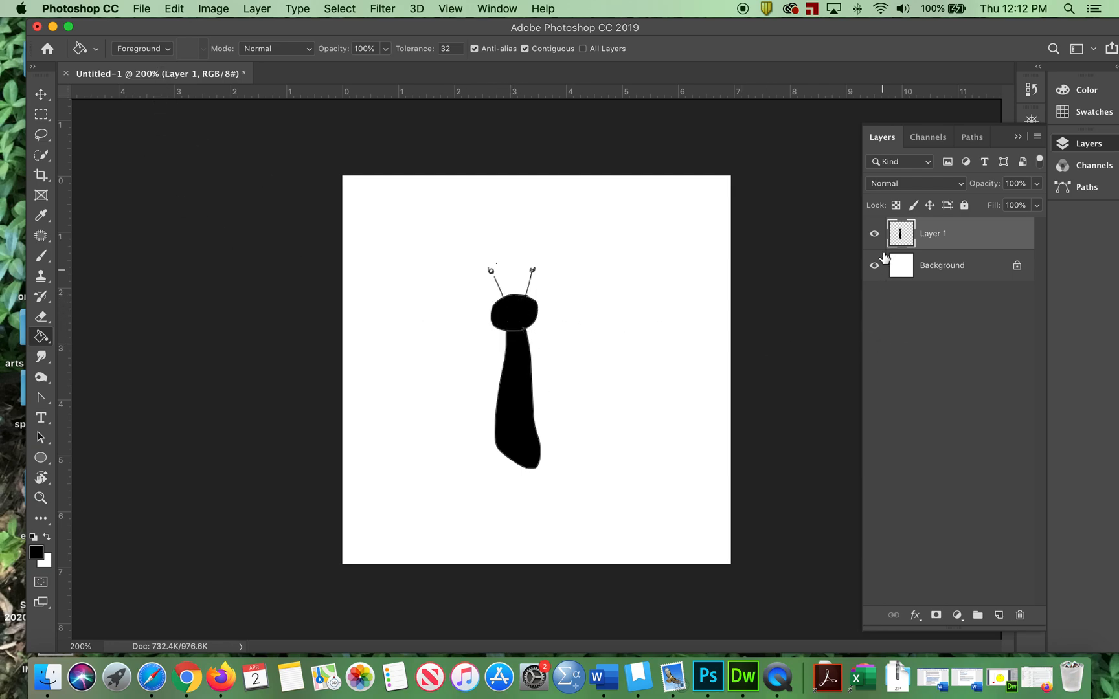
Add a second new layer above the body layer and choose the Brush Tool
click(875, 234)
click(874, 234)
click(999, 615)
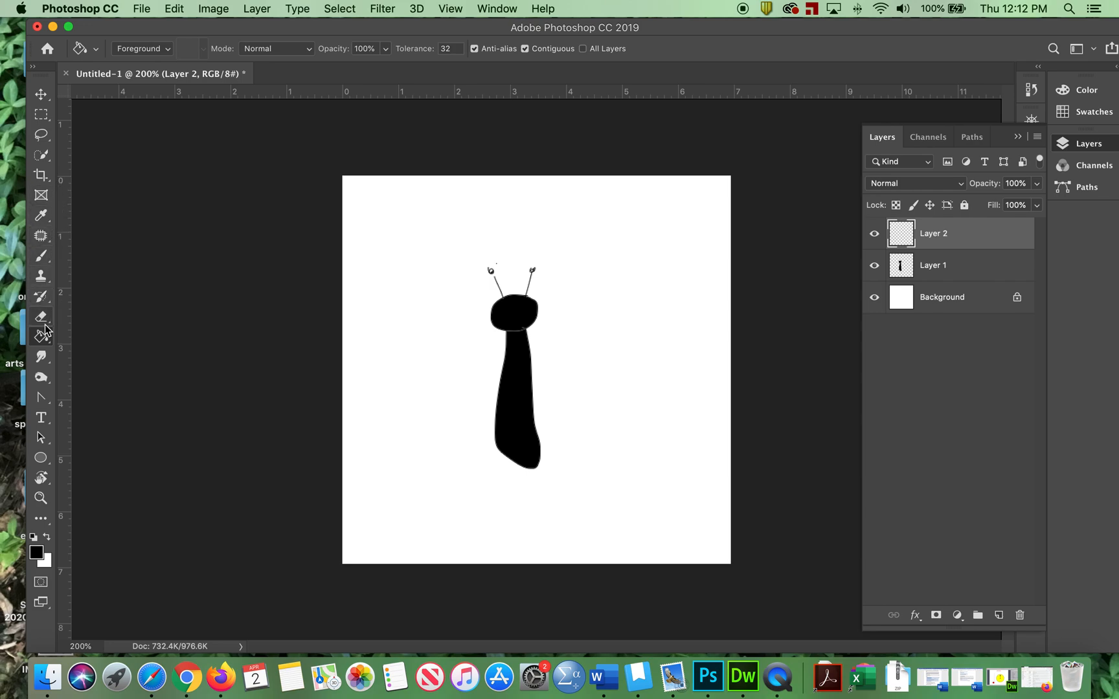
click(45, 257)
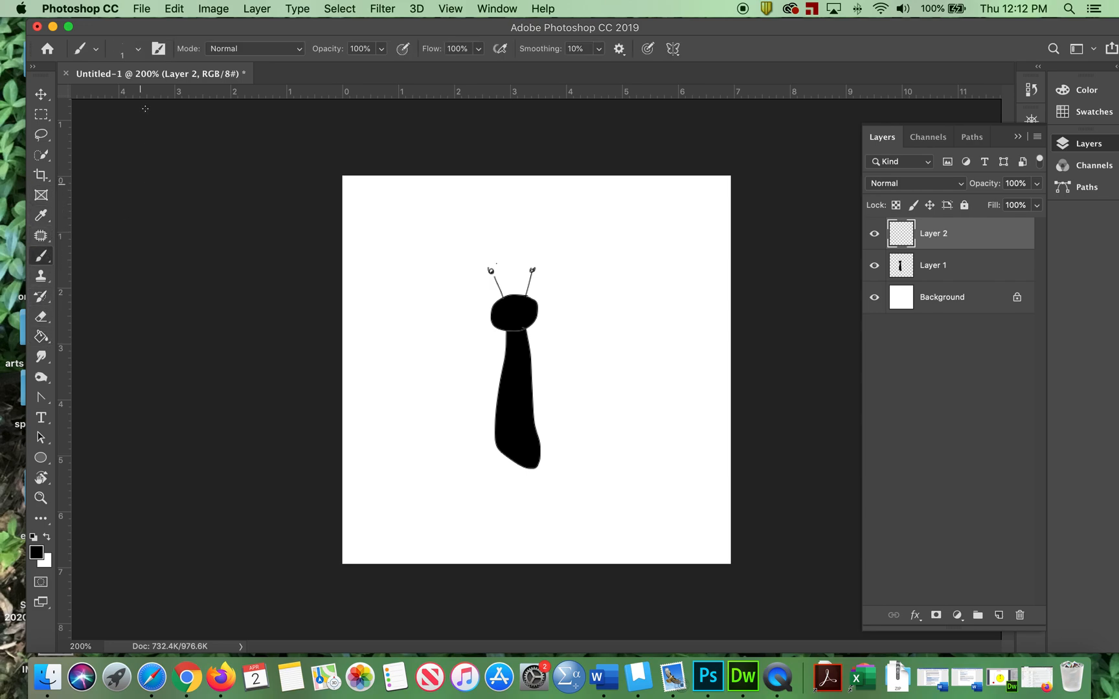
Try outlining the right wing with an 11 px brush
click(97, 51)
click(133, 51)
click(139, 51)
drag(117, 95, 117, 98)
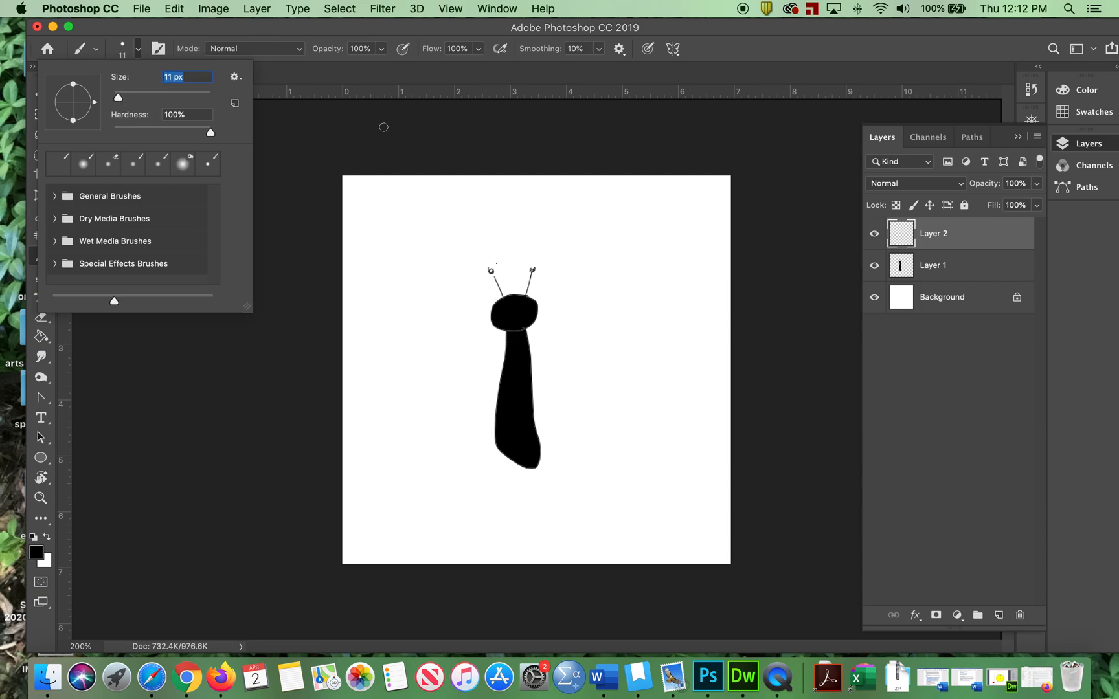
click(334, 154)
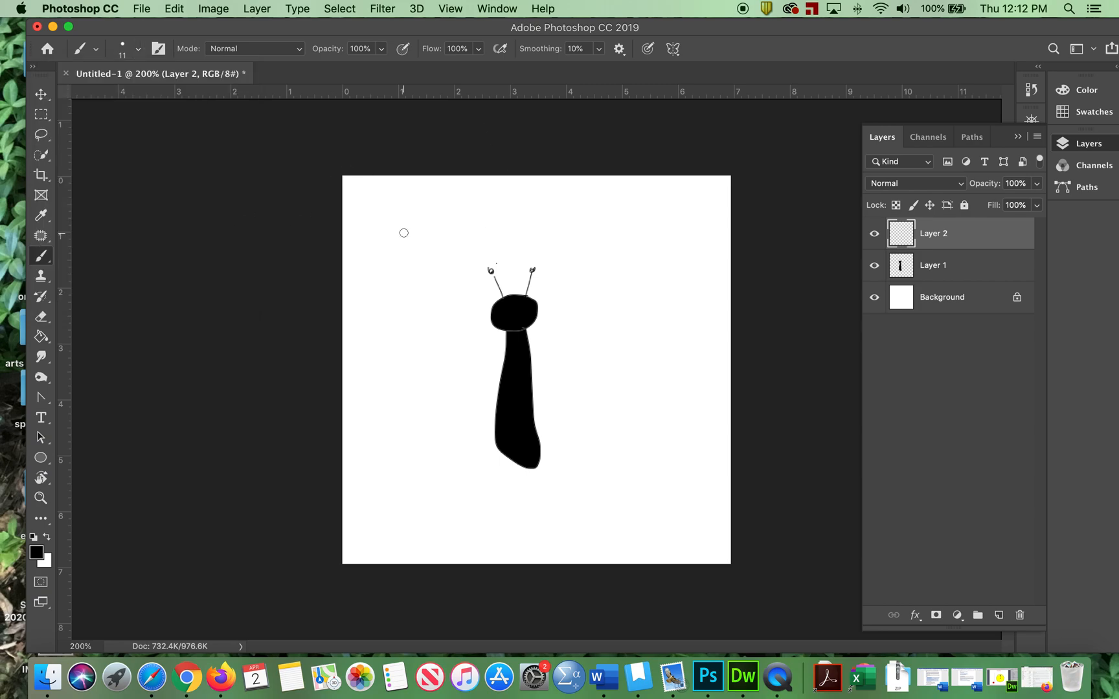
drag(532, 332, 571, 300)
key(super+z)
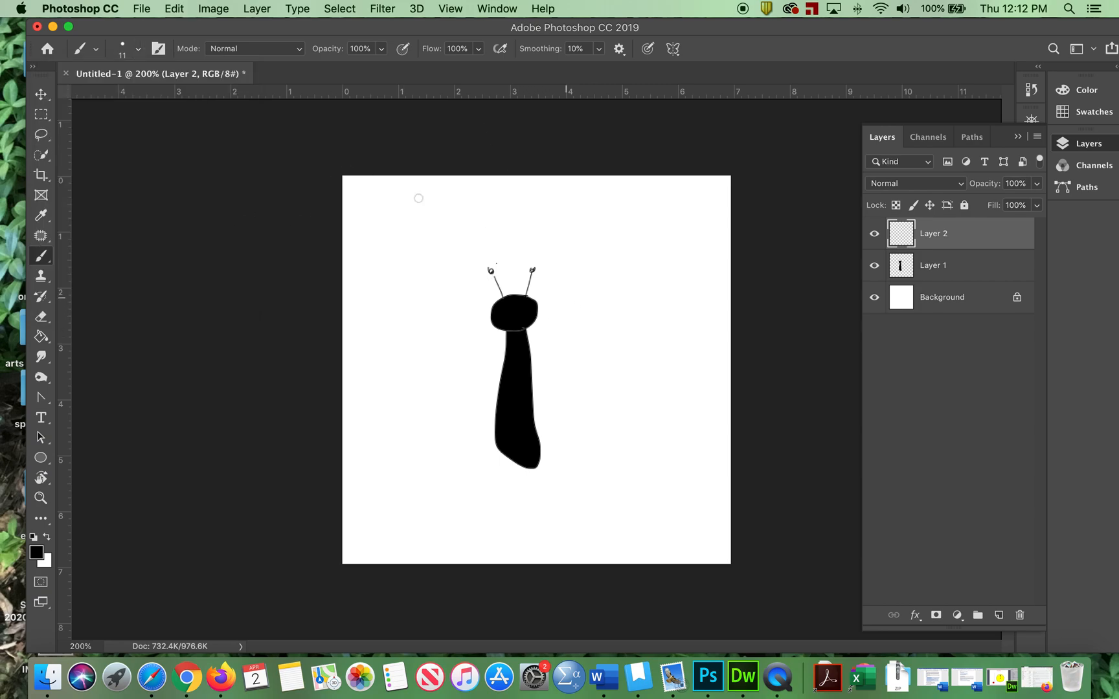
Draw a closed black wing outline along the right side of the body with a 4 px brush
click(138, 49)
drag(125, 98, 118, 97)
click(312, 125)
drag(555, 319, 587, 279)
mouse_move(618, 405)
mouse_down()
mouse_move(613, 528)
mouse_move(580, 500)
mouse_up()
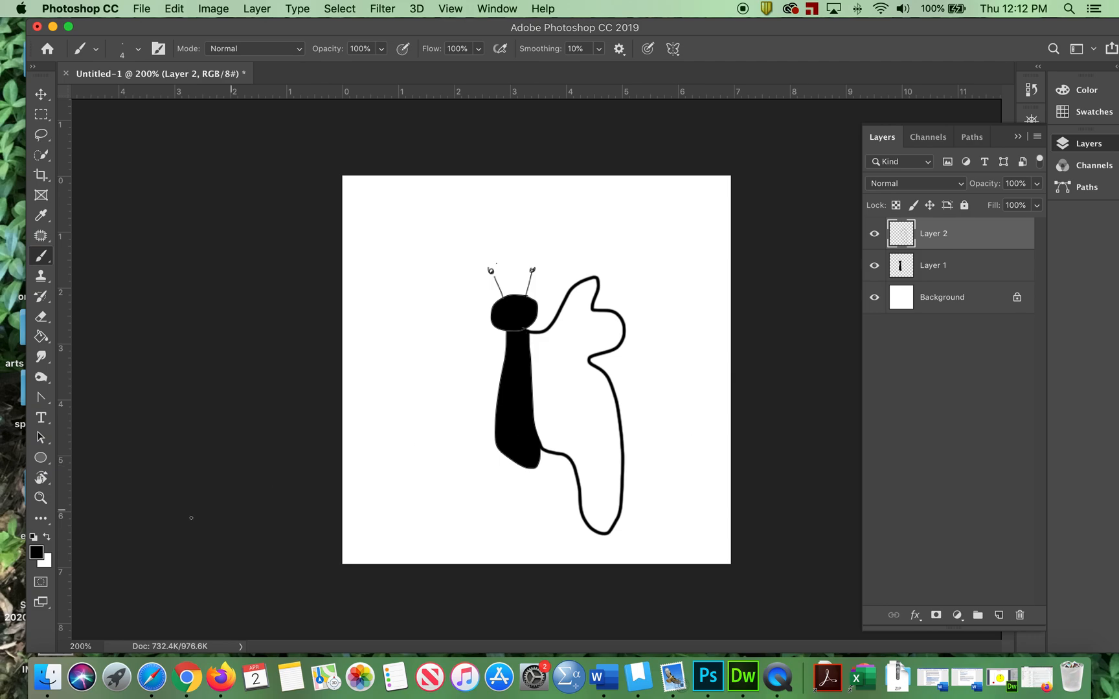
Set the foreground color to orange (f89800)
click(35, 554)
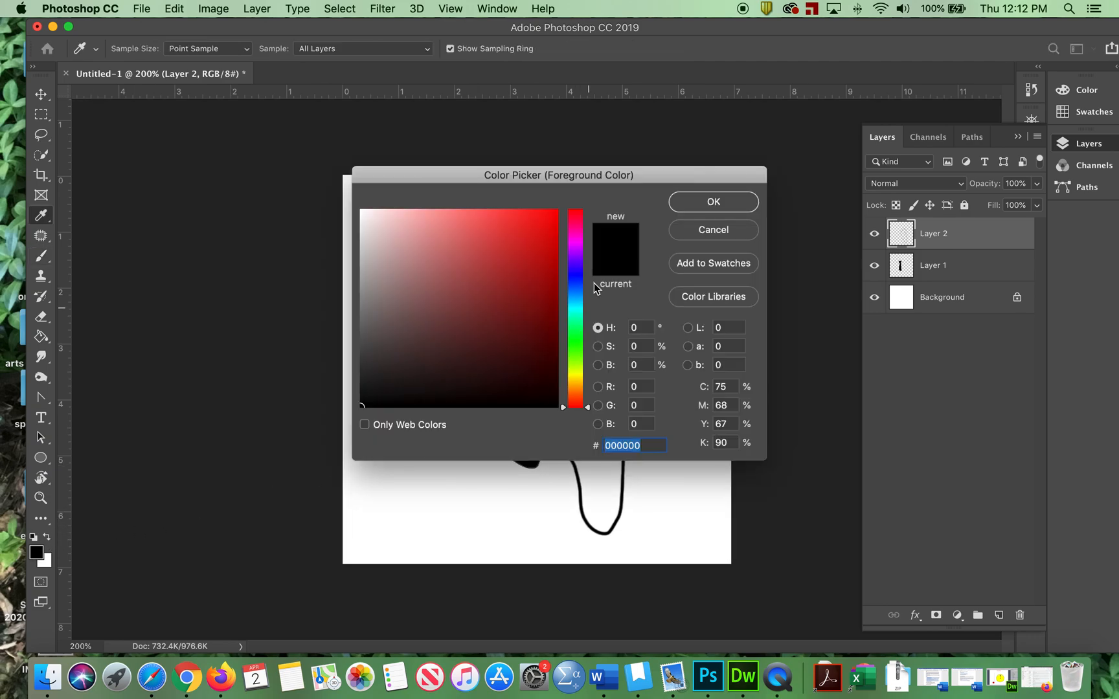
click(569, 379)
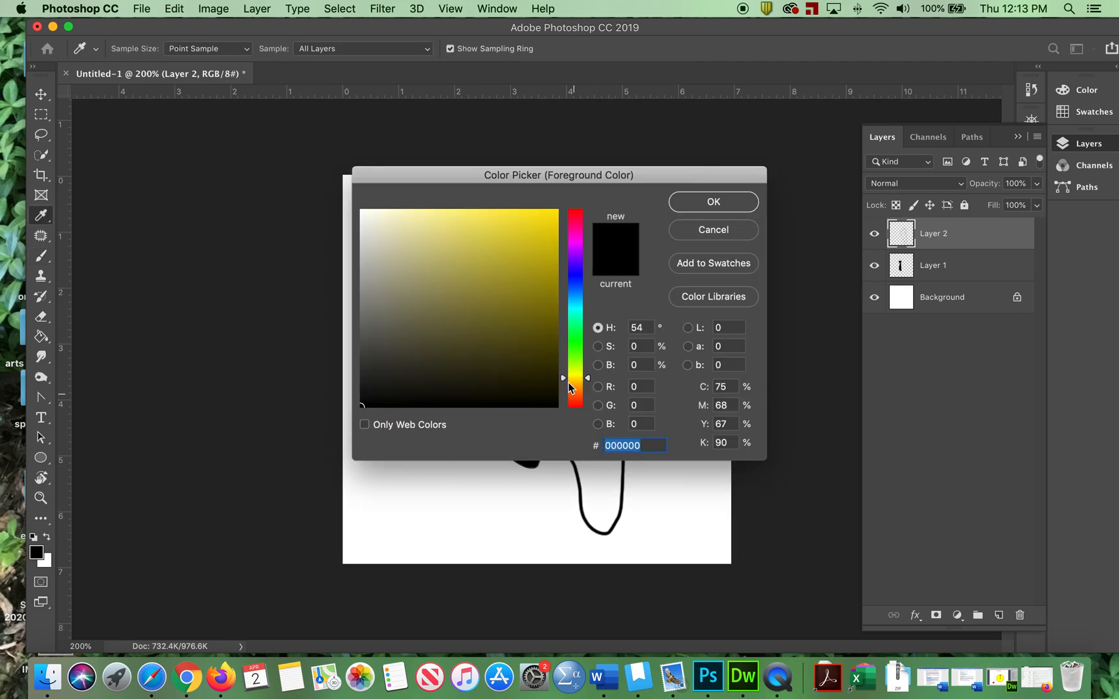
click(563, 387)
drag(540, 310, 557, 215)
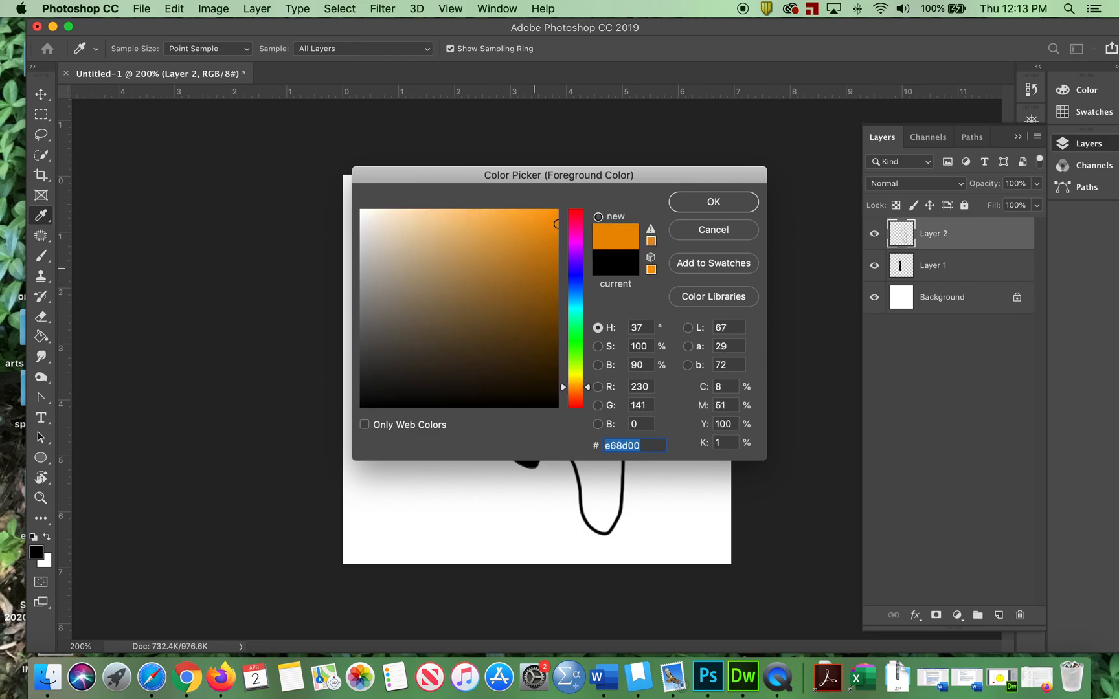
click(713, 202)
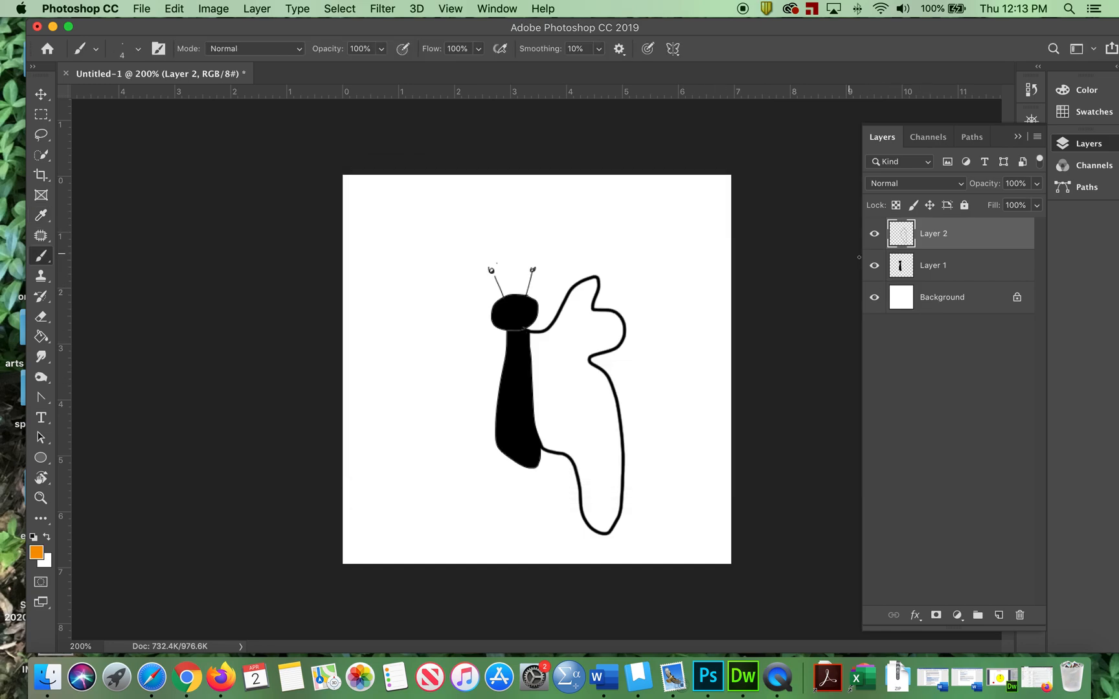
Fill the wing outline on Layer 2 with orange while Layer 1 is temporarily hidden
click(875, 266)
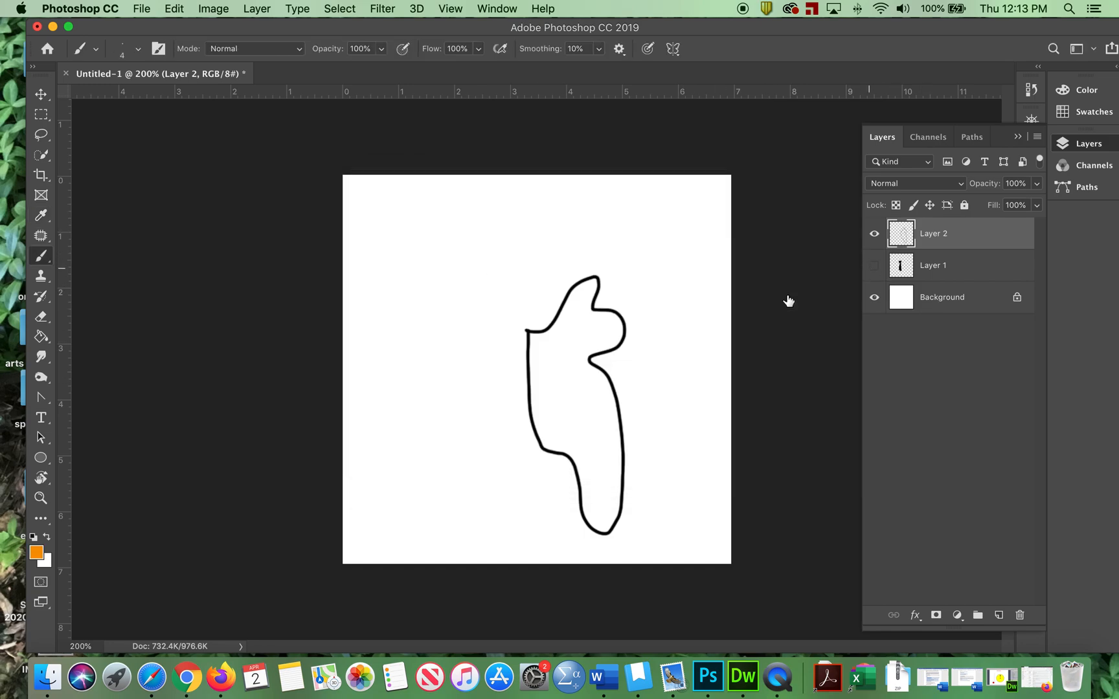
click(40, 336)
click(556, 369)
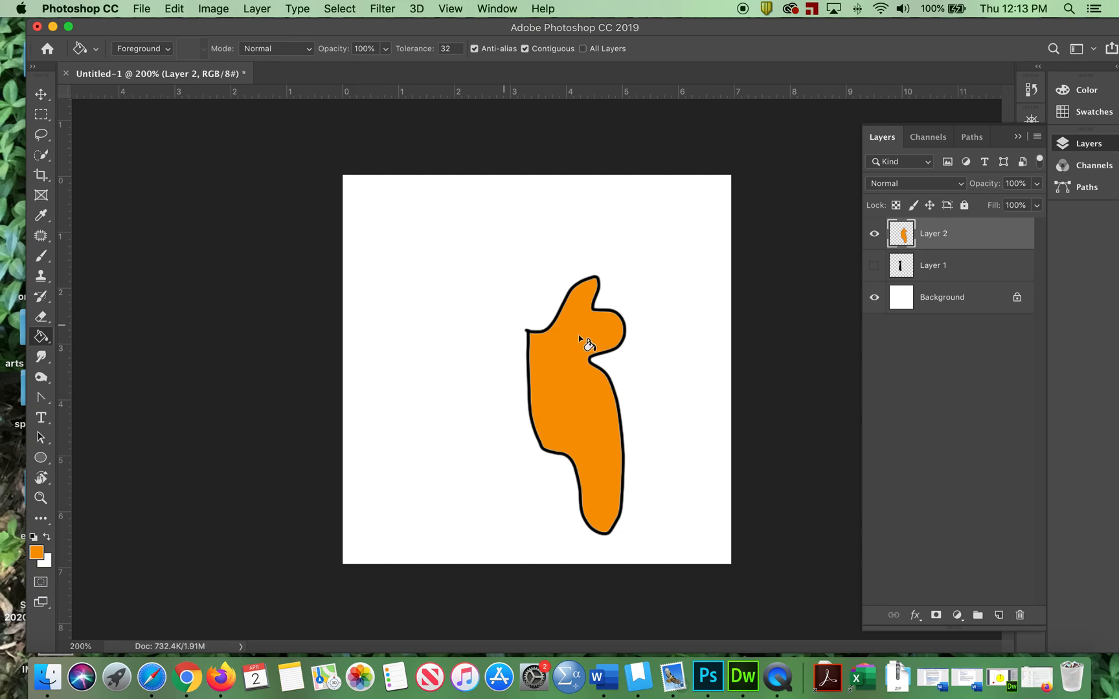
click(874, 266)
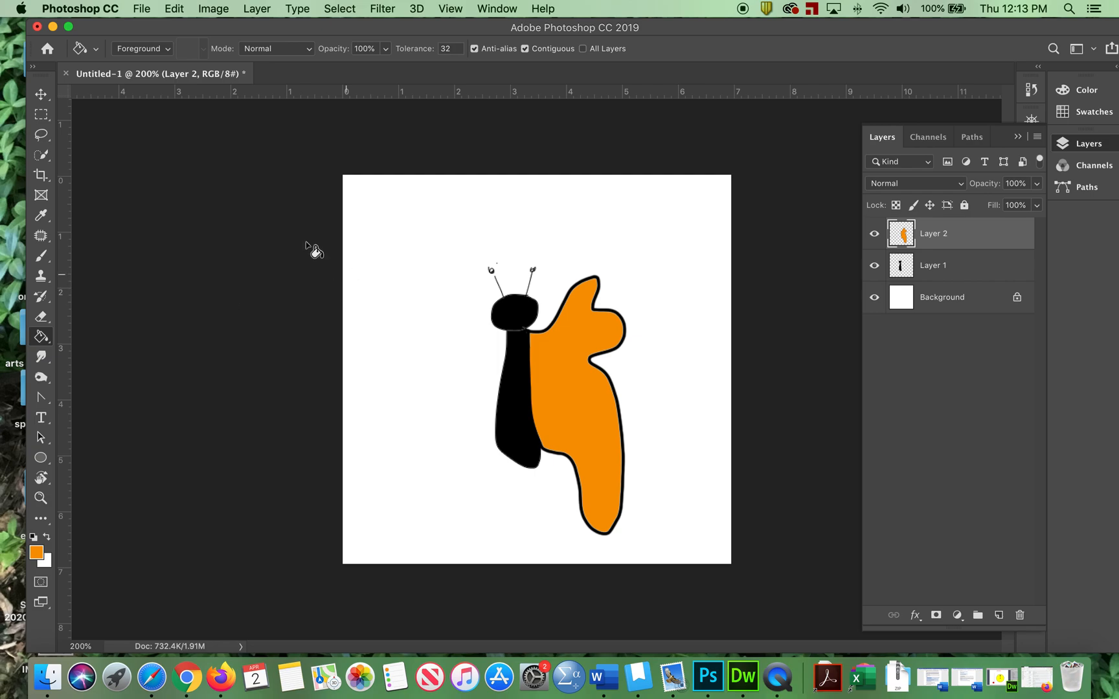
Set the foreground color to bright yellow (e4ff00)
click(39, 549)
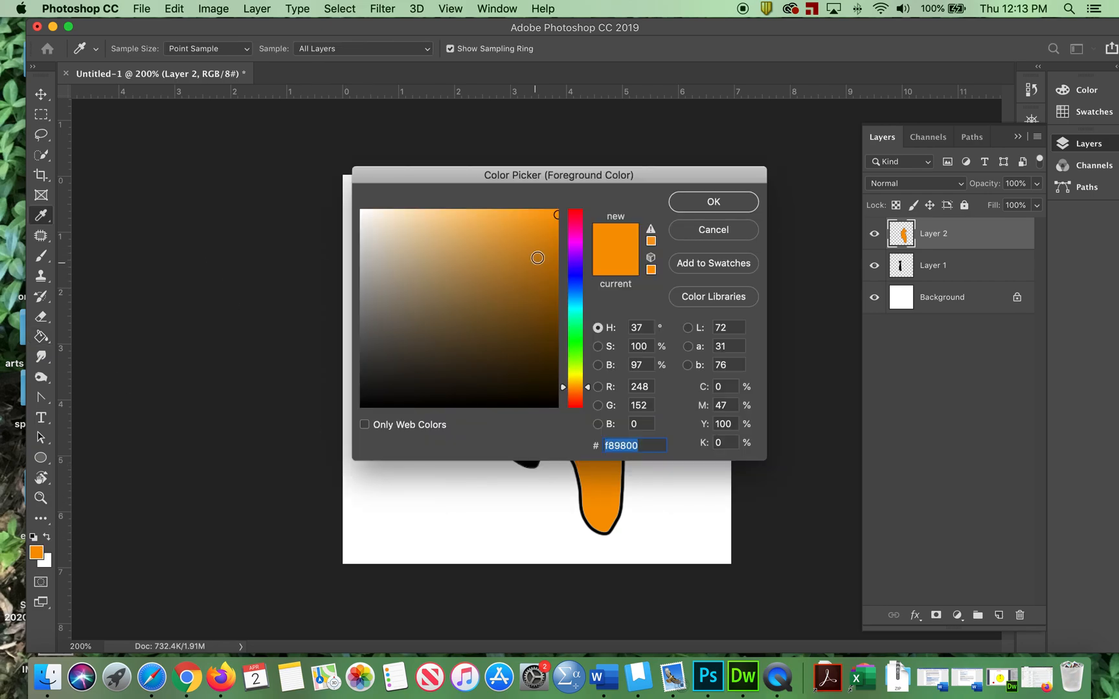
click(578, 371)
drag(579, 370, 578, 367)
drag(555, 214, 600, 202)
click(712, 202)
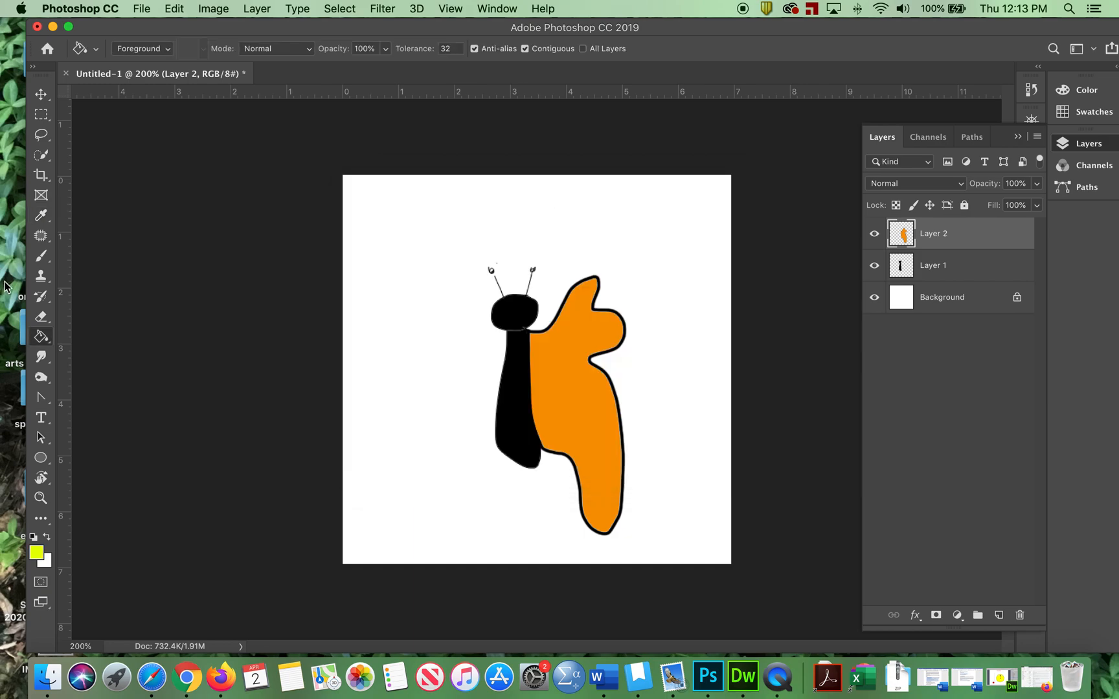
Paint three yellow dots down the wing with a 25 px brush
click(40, 256)
click(139, 49)
drag(120, 95, 127, 98)
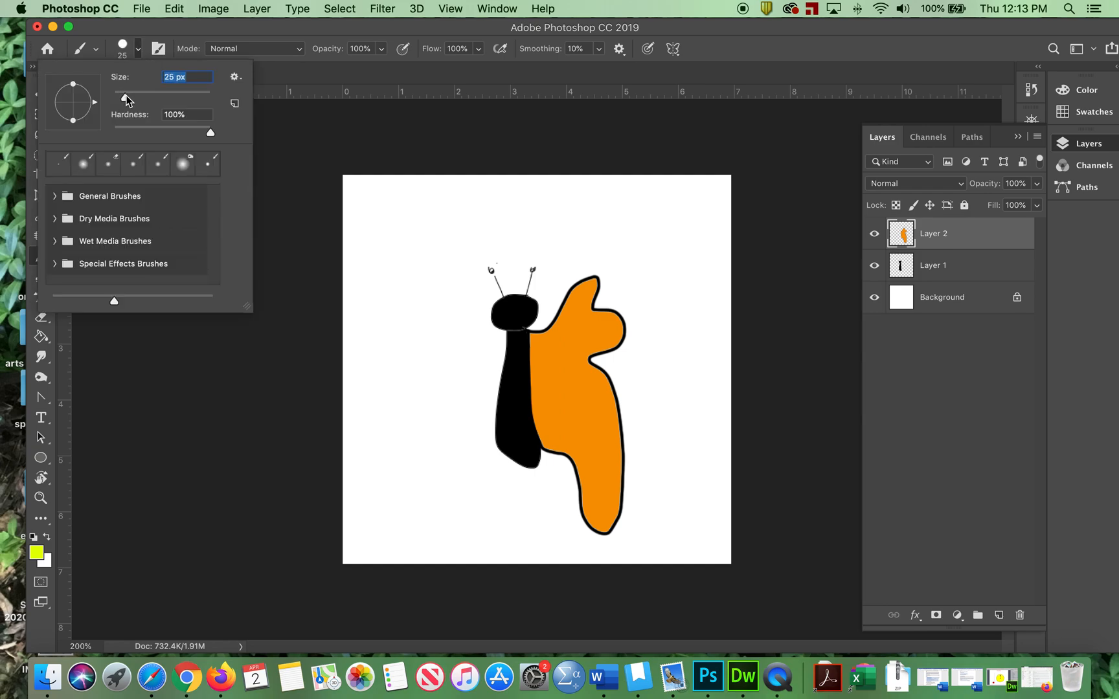
click(573, 334)
click(586, 395)
click(601, 459)
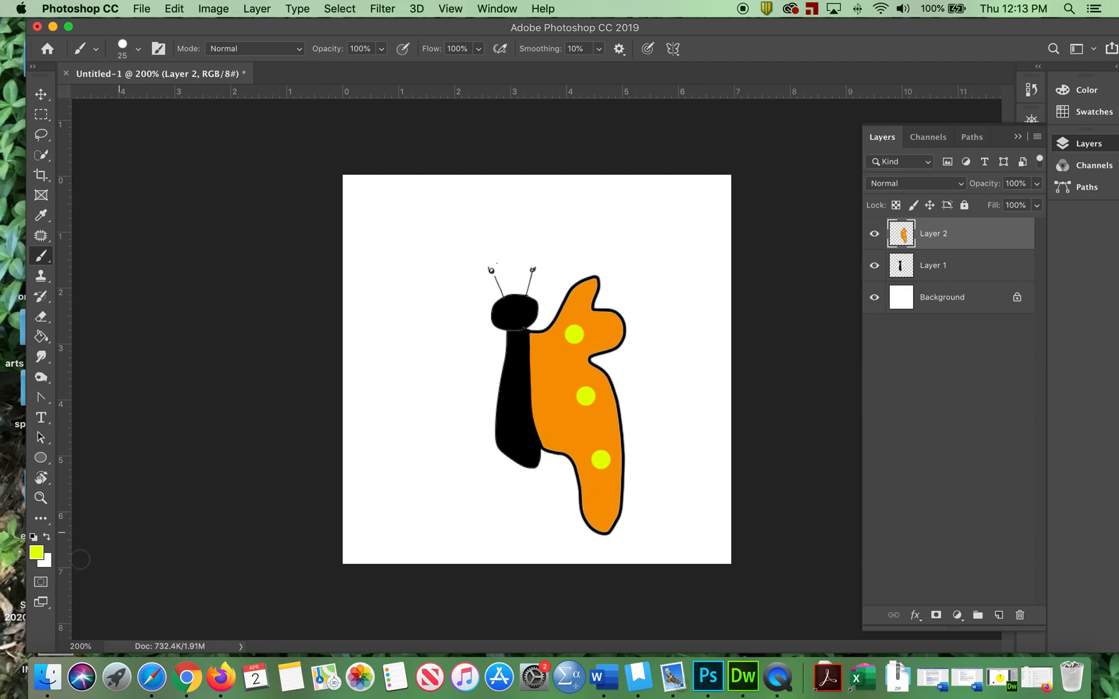
Set the foreground color to pure red
click(35, 554)
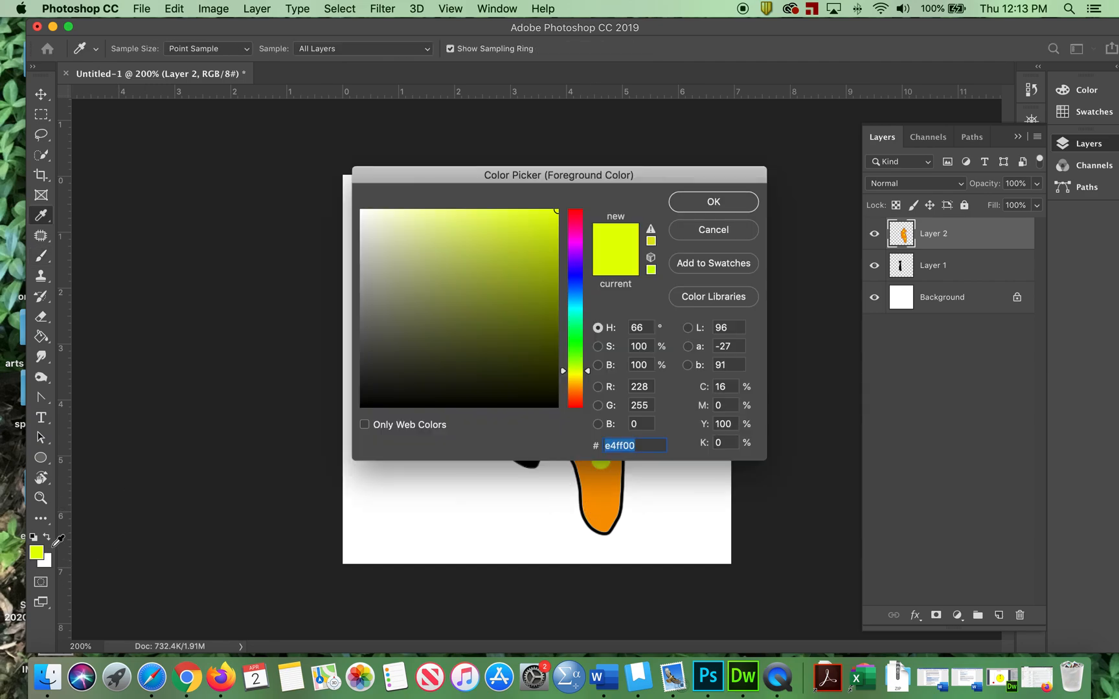
click(574, 406)
click(713, 203)
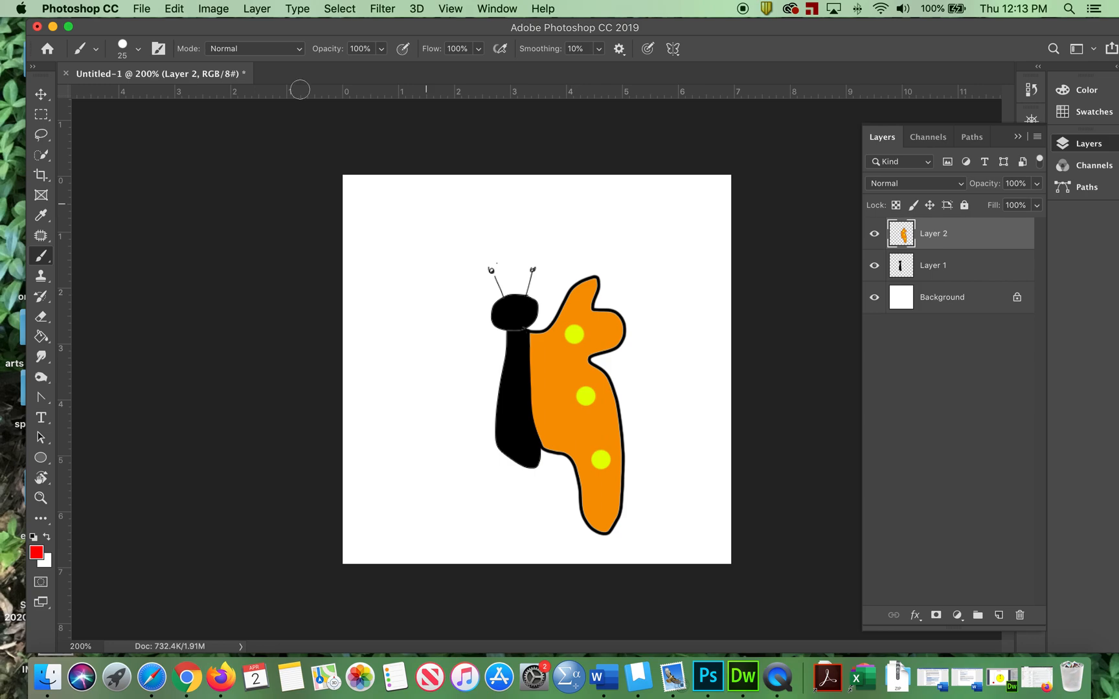
Paint three red dots between and below the yellow ones with a 17 px brush
click(138, 48)
drag(126, 94, 121, 94)
click(574, 366)
click(599, 424)
click(601, 508)
Rename Layer 2 as "middle"
double_click(947, 241)
text(middle)
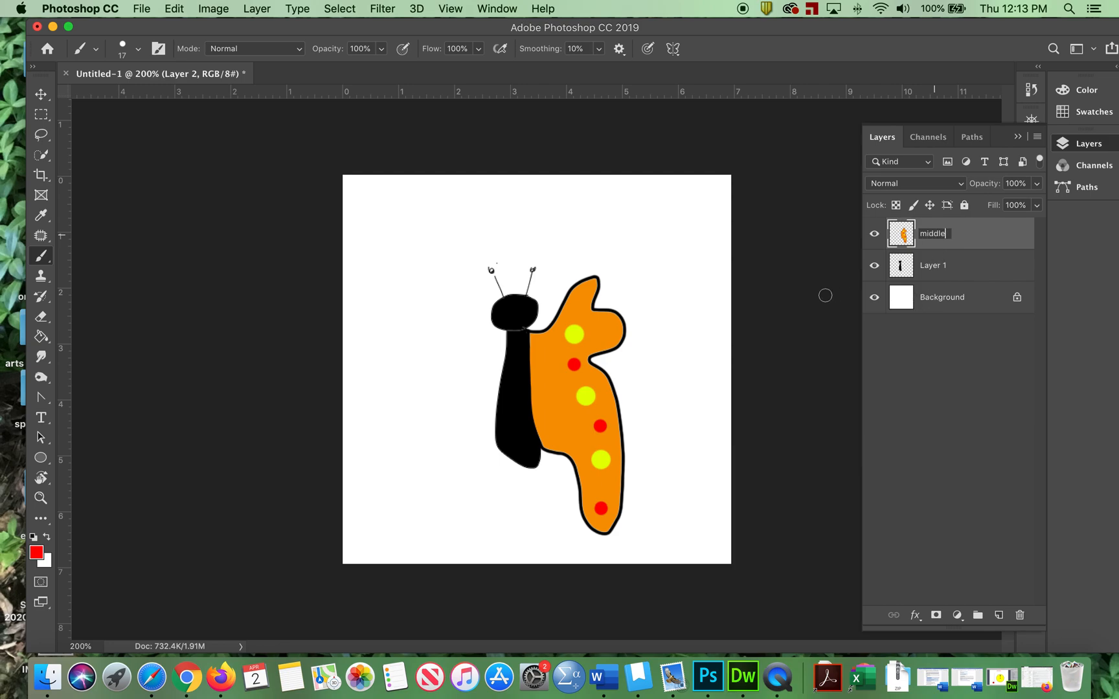
key(Return)
Duplicate the wing, flip the copy horizontally and fit it against the left side of the body
click(40, 94)
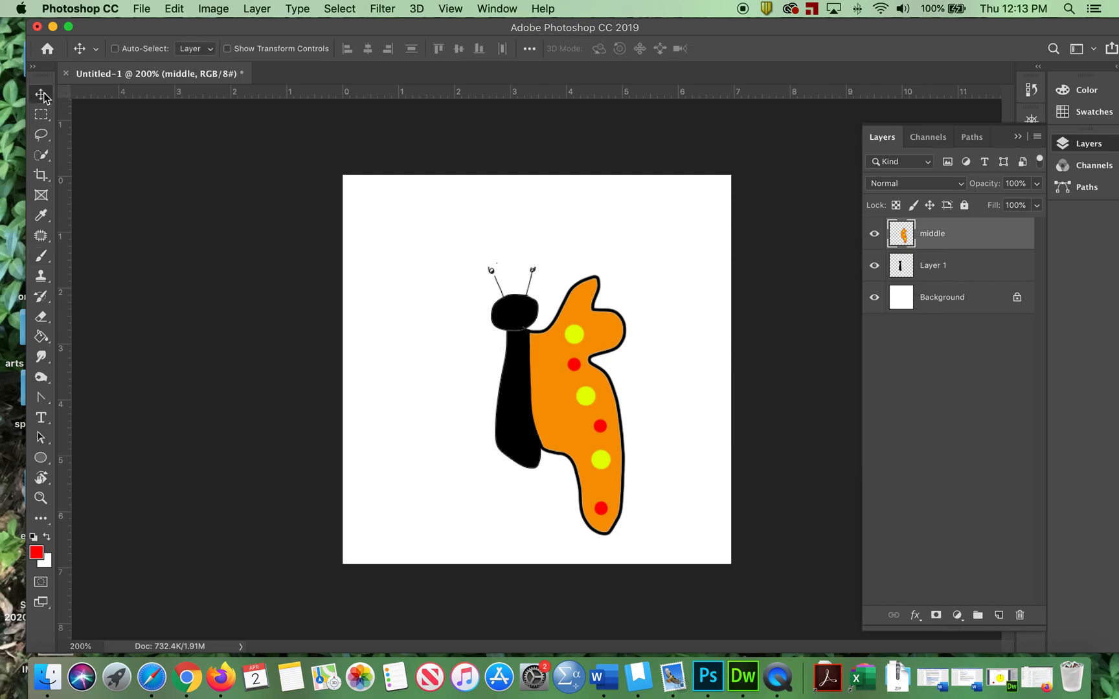
alt+drag(552, 397, 432, 387)
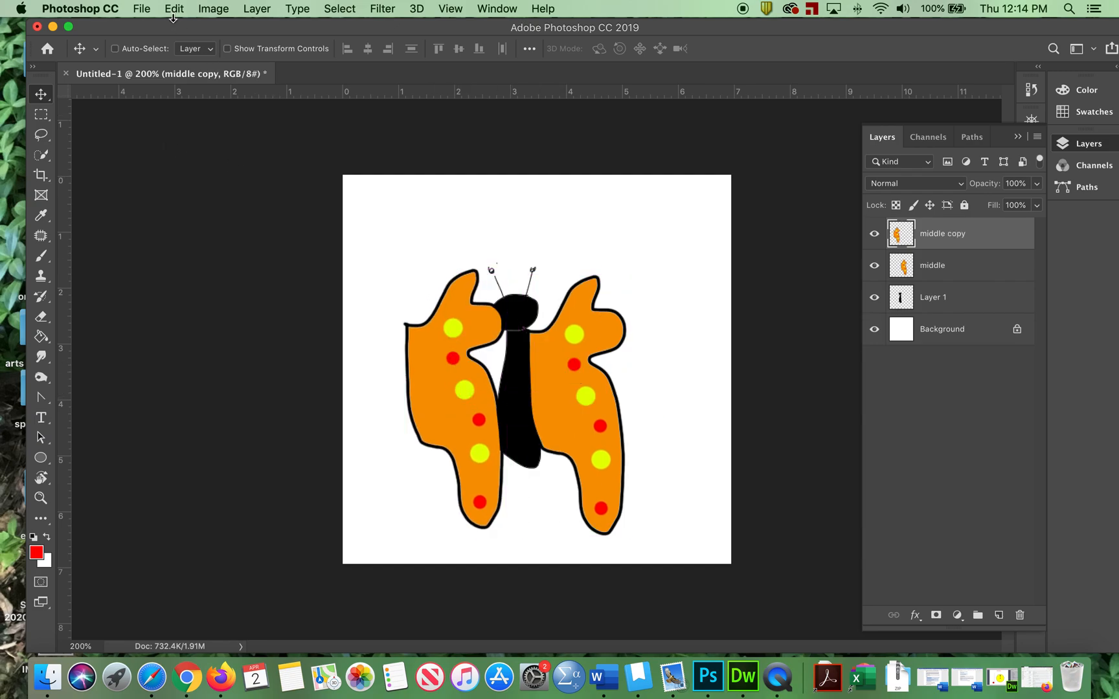
click(174, 8)
mouse_move(267, 371)
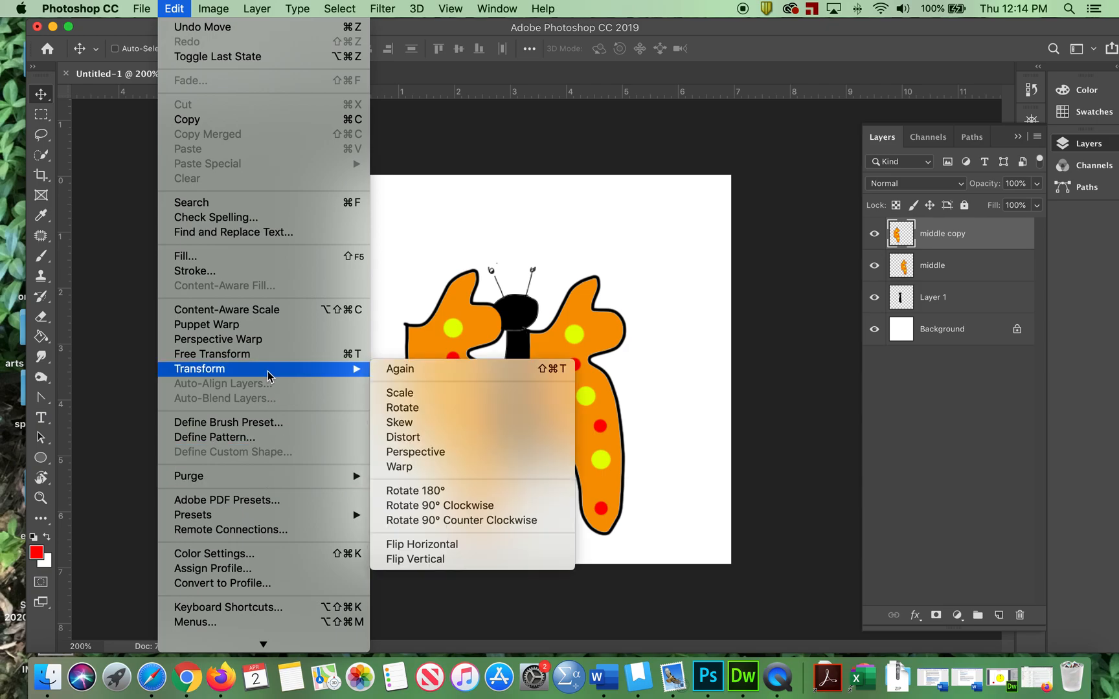
click(470, 546)
drag(458, 420, 464, 425)
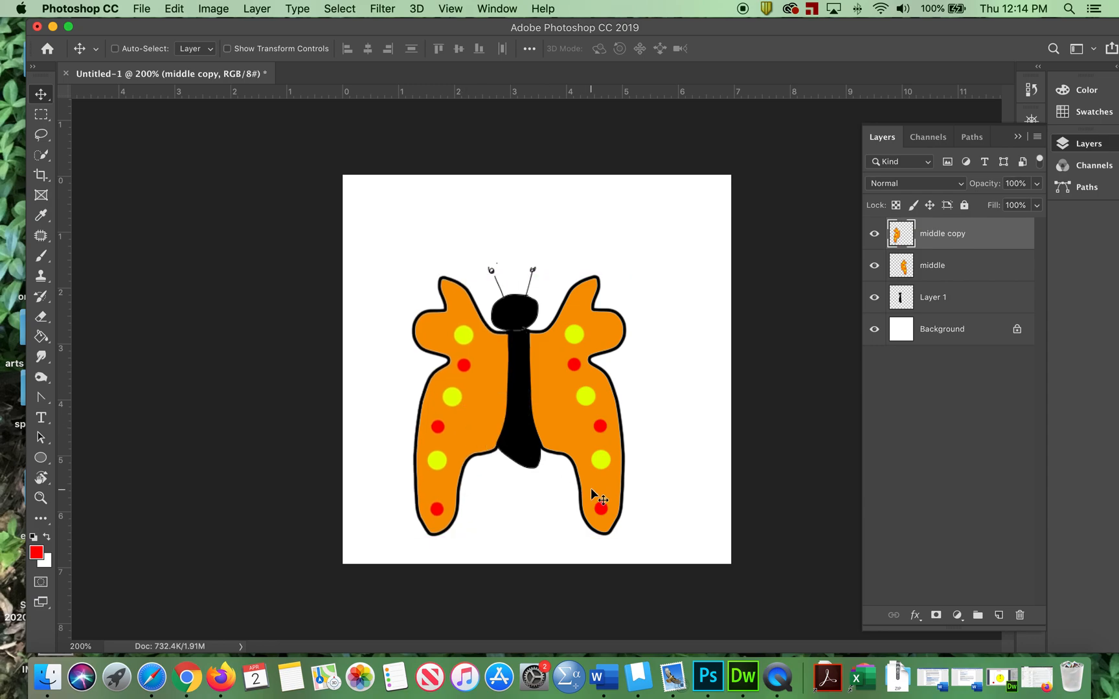
click(876, 263)
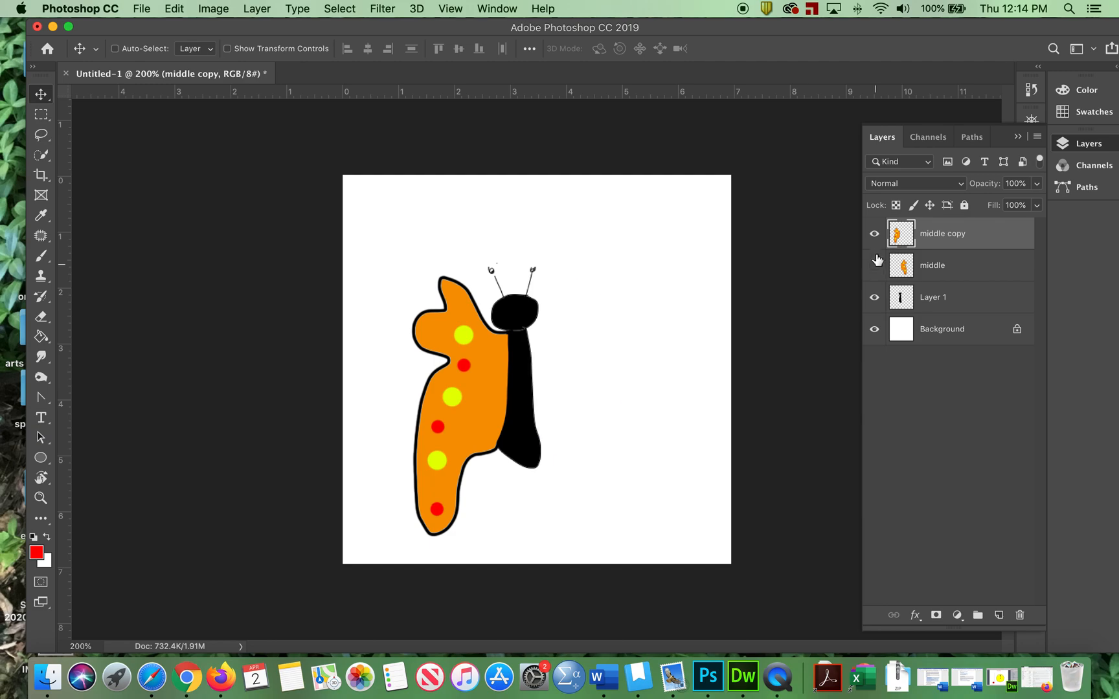
click(874, 234)
click(874, 333)
drag(873, 335, 887, 243)
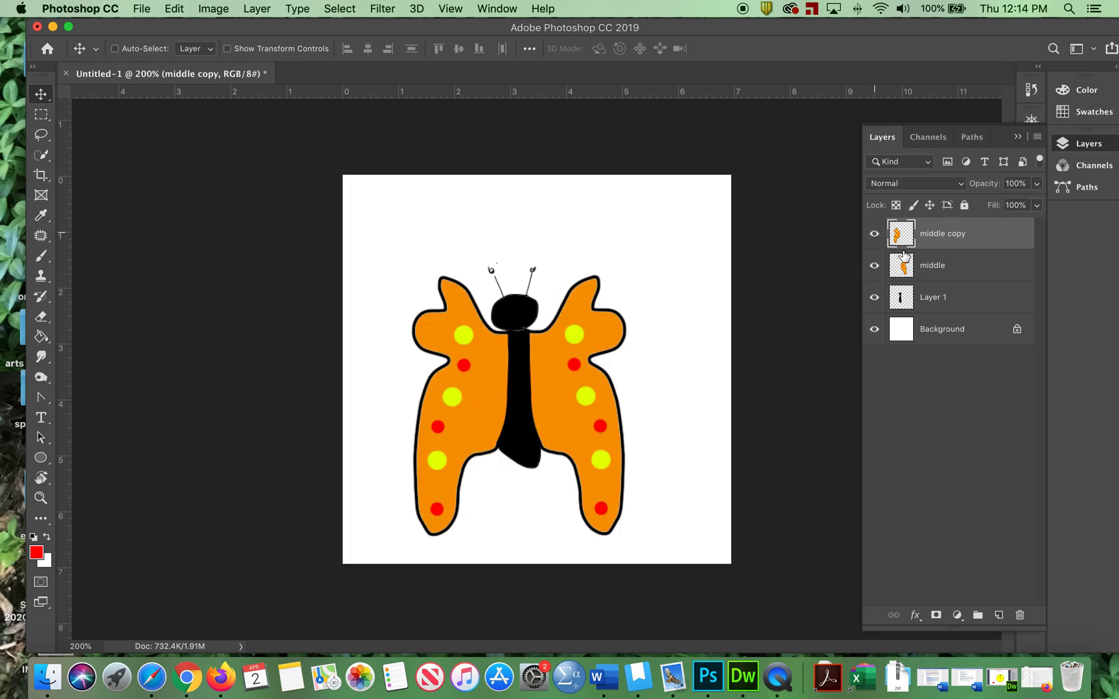
Hide the left wing, duplicate the "middle" layer and name the duplicate "up"
click(959, 273)
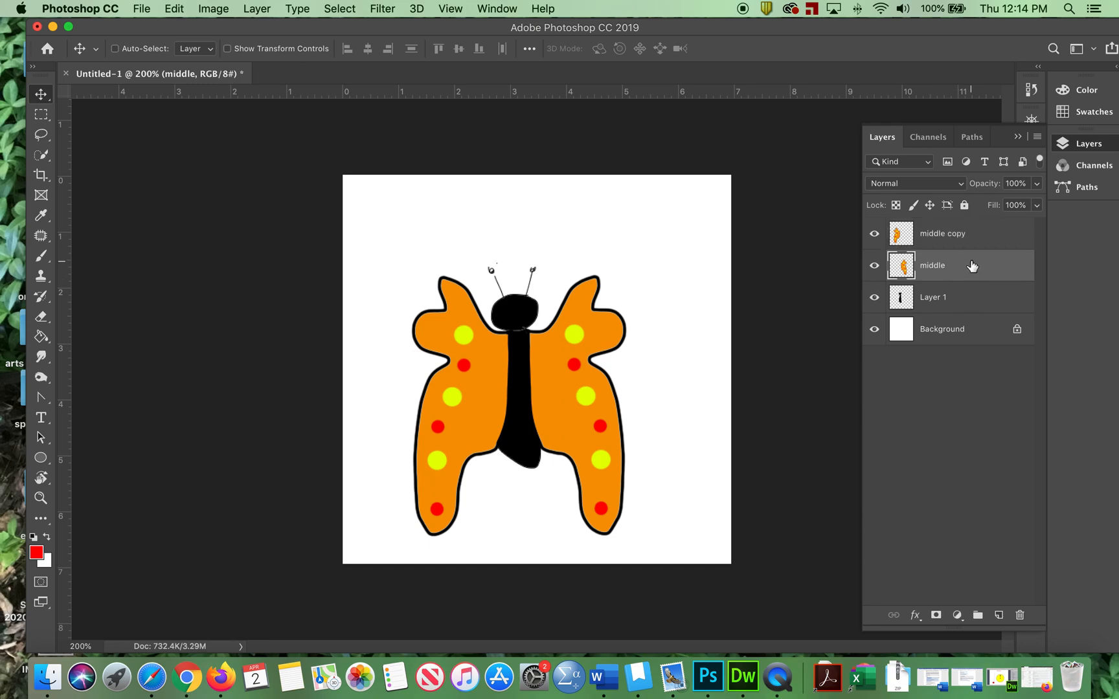
click(874, 233)
drag(956, 265, 999, 615)
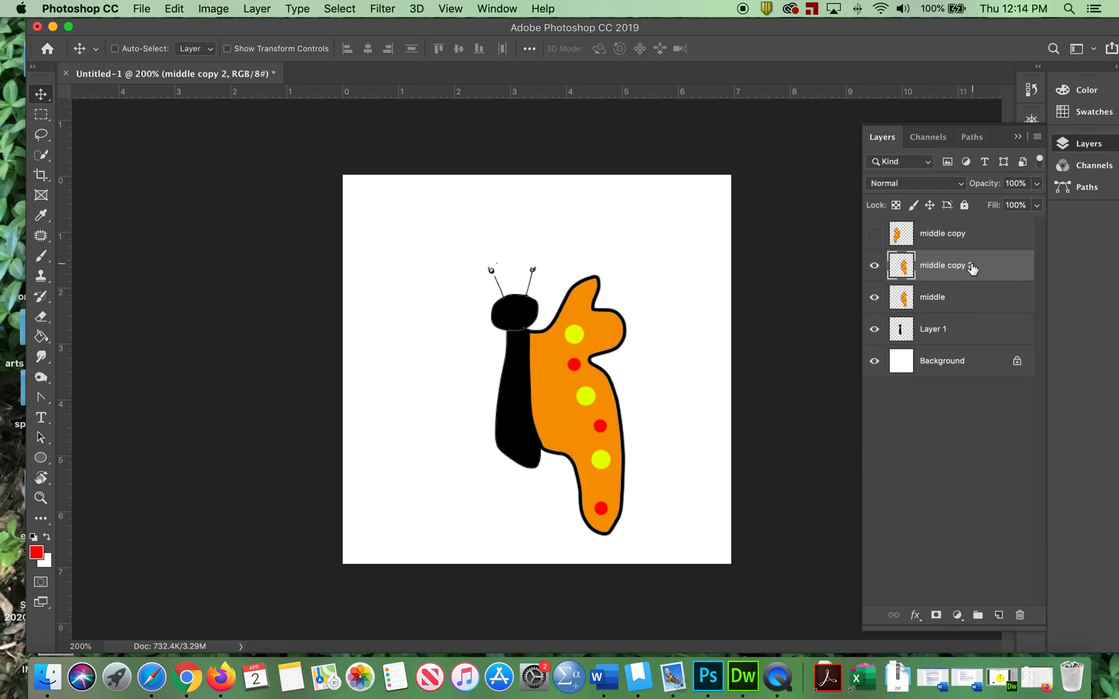
text(up)
key(Return)
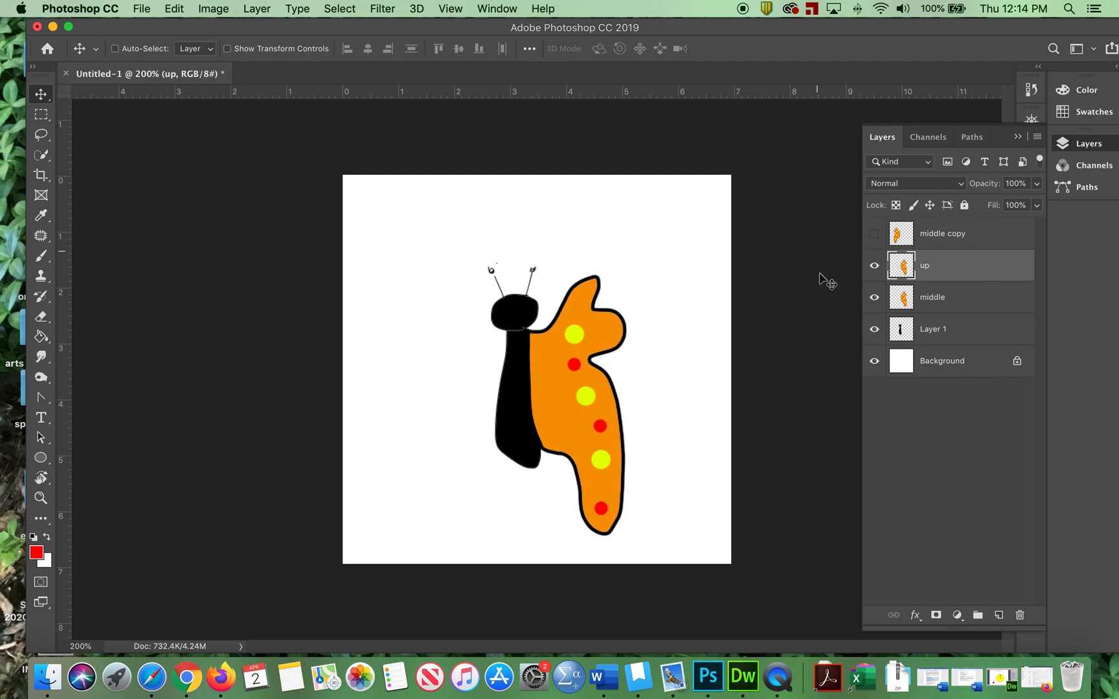
Distort the "up" wing so its outer side is raised and its lower part is wider and shorter
click(179, 9)
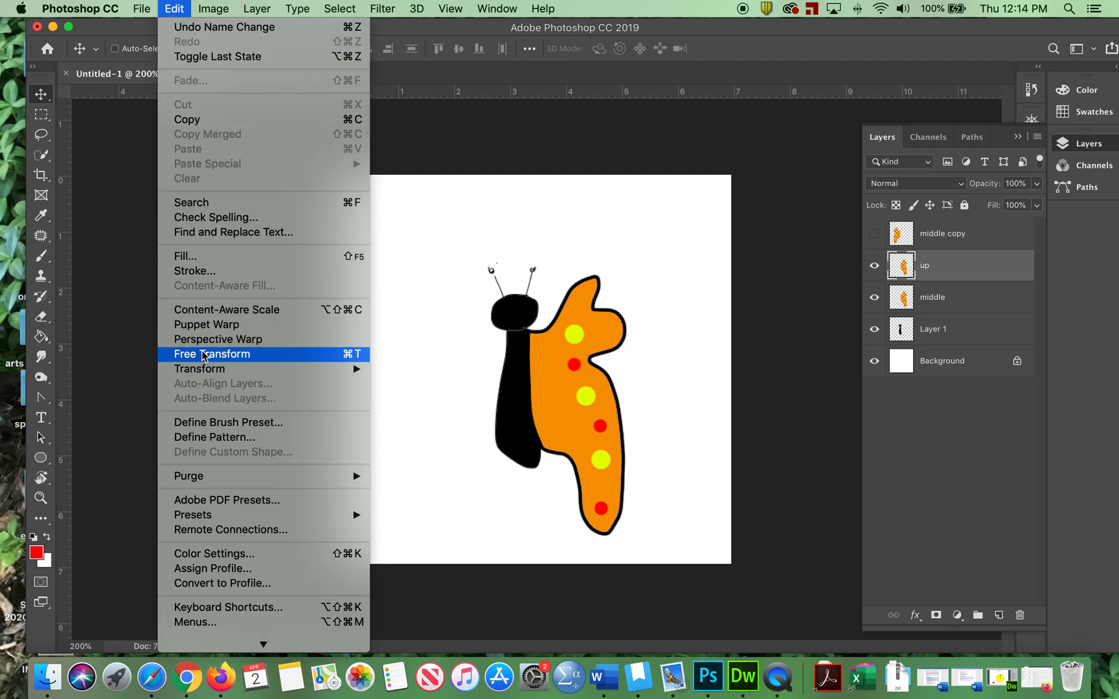
mouse_move(221, 373)
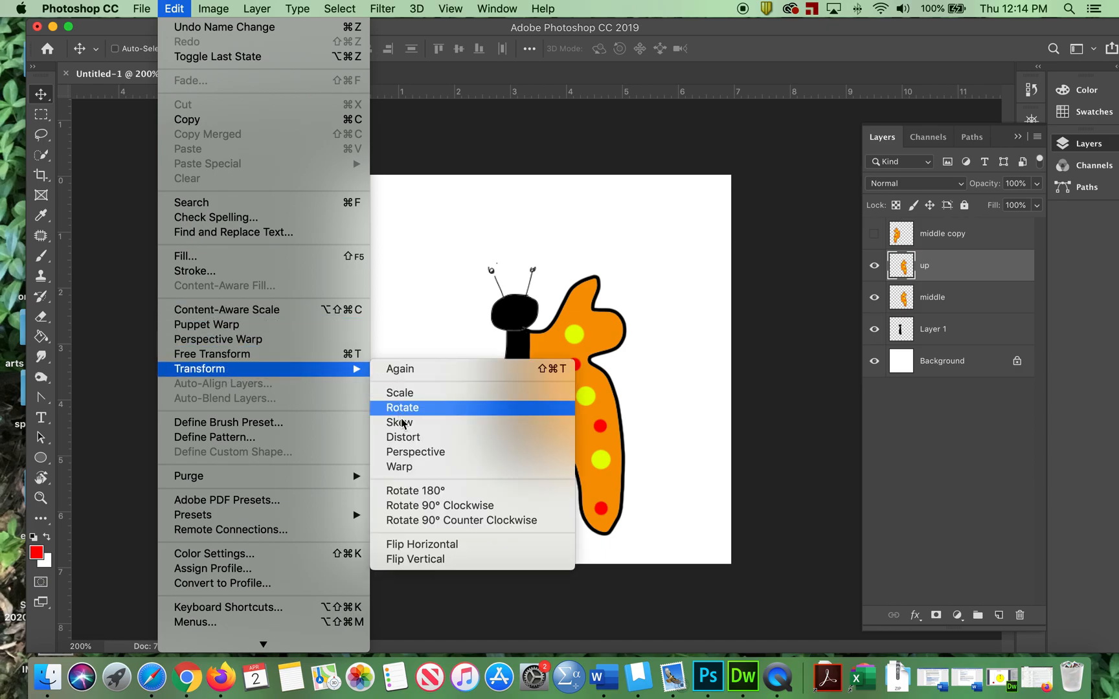
click(427, 433)
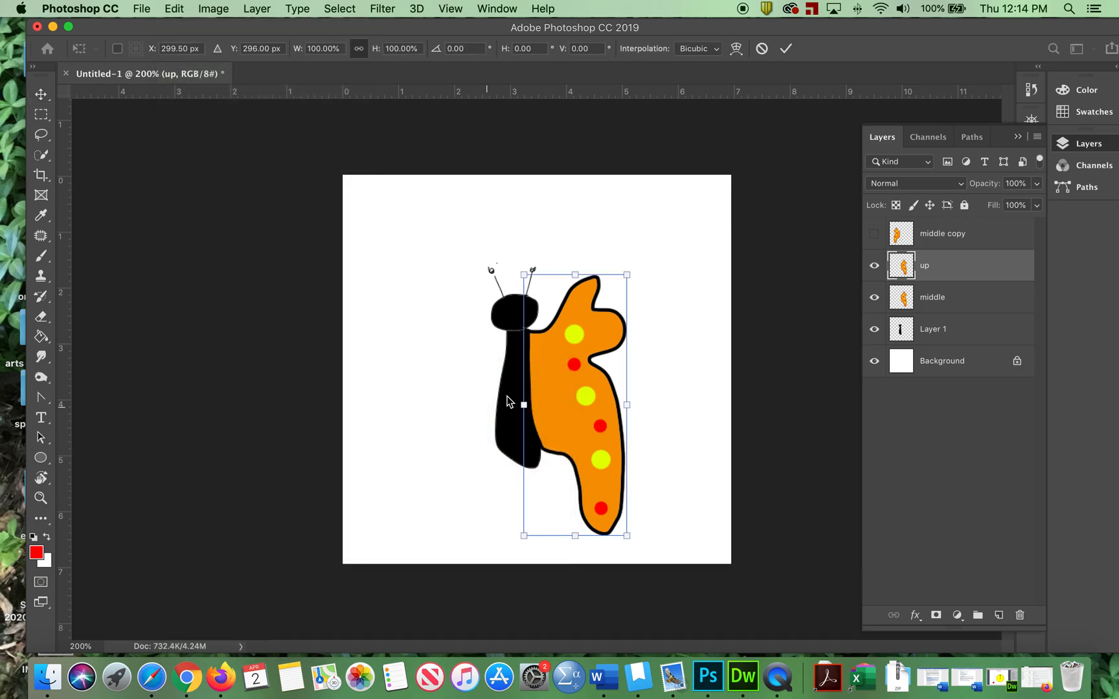
drag(632, 275, 621, 245)
drag(628, 539, 661, 528)
drag(523, 537, 507, 534)
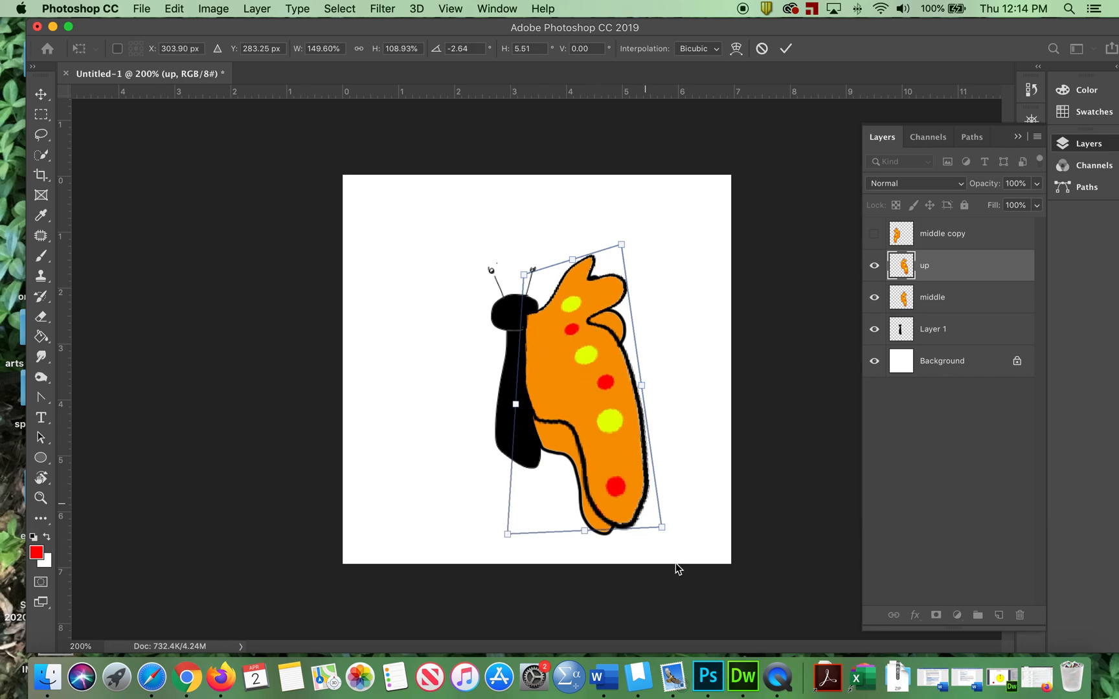
drag(666, 532, 662, 495)
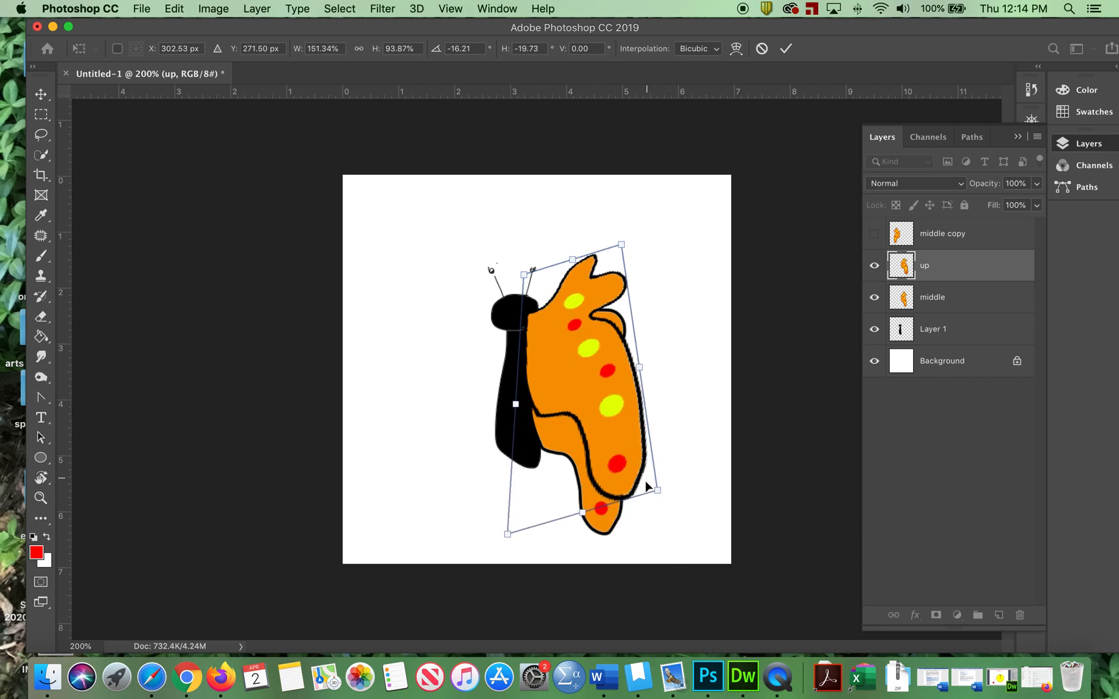
double_click(584, 379)
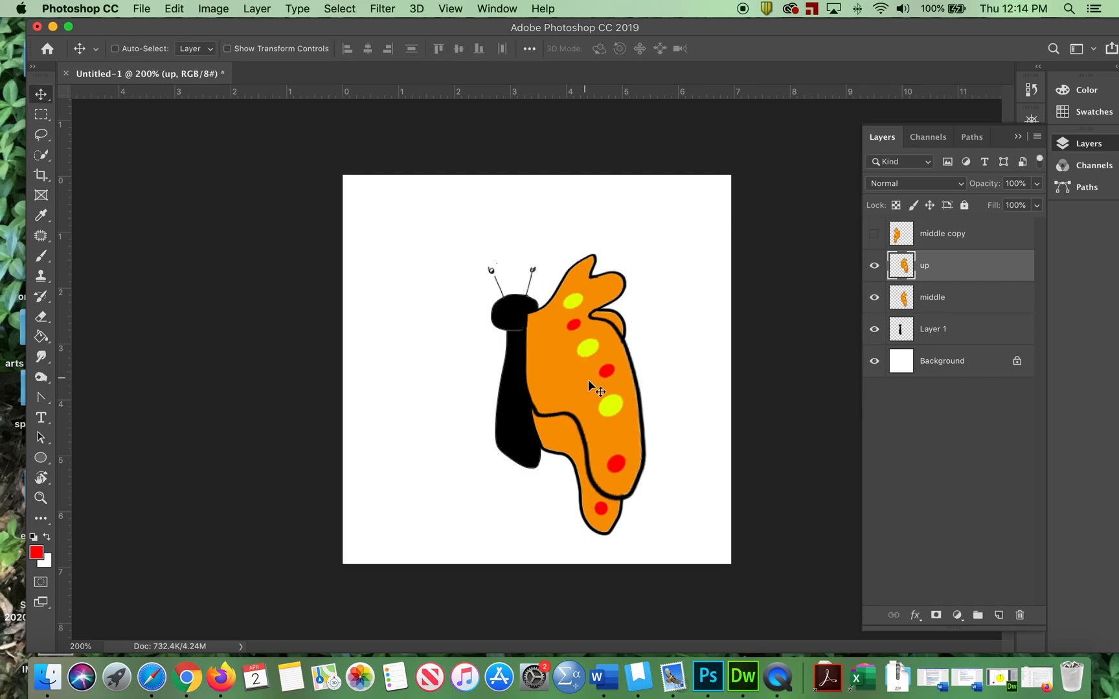
Duplicate the "up" wing, flip the copy horizontally and fit it against the left side of the body
mouse_move(958, 273)
mouse_down()
mouse_move(1001, 605)
mouse_move(977, 414)
mouse_move(1035, 280)
mouse_move(963, 271)
mouse_up()
alt+drag(593, 413, 444, 416)
click(178, 7)
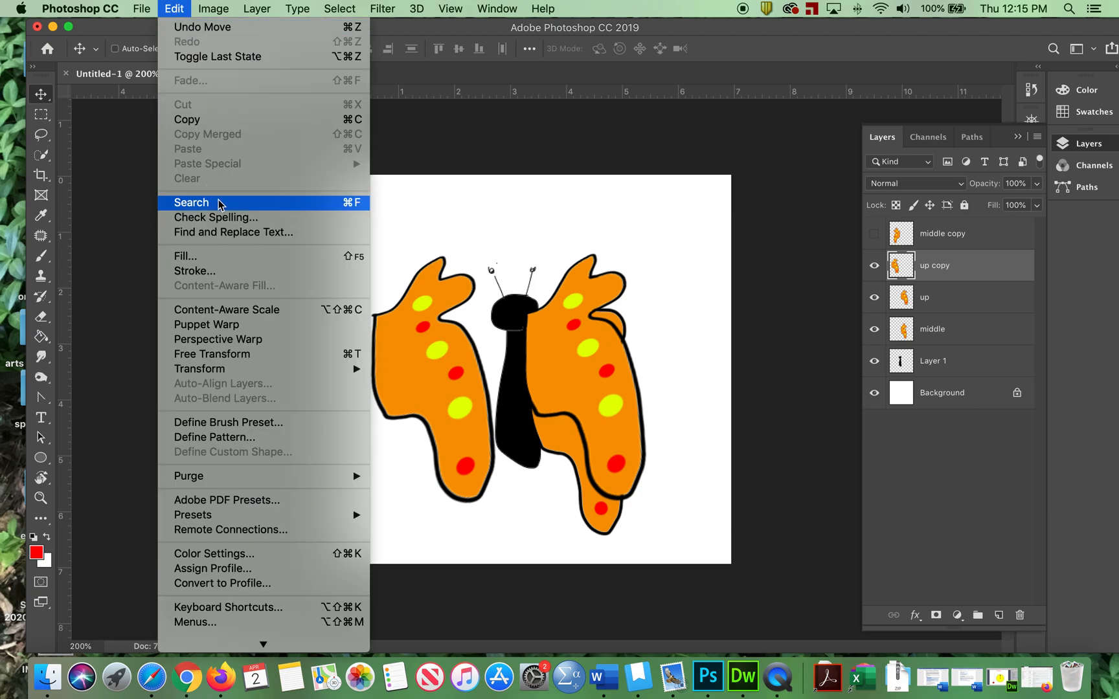
mouse_move(271, 369)
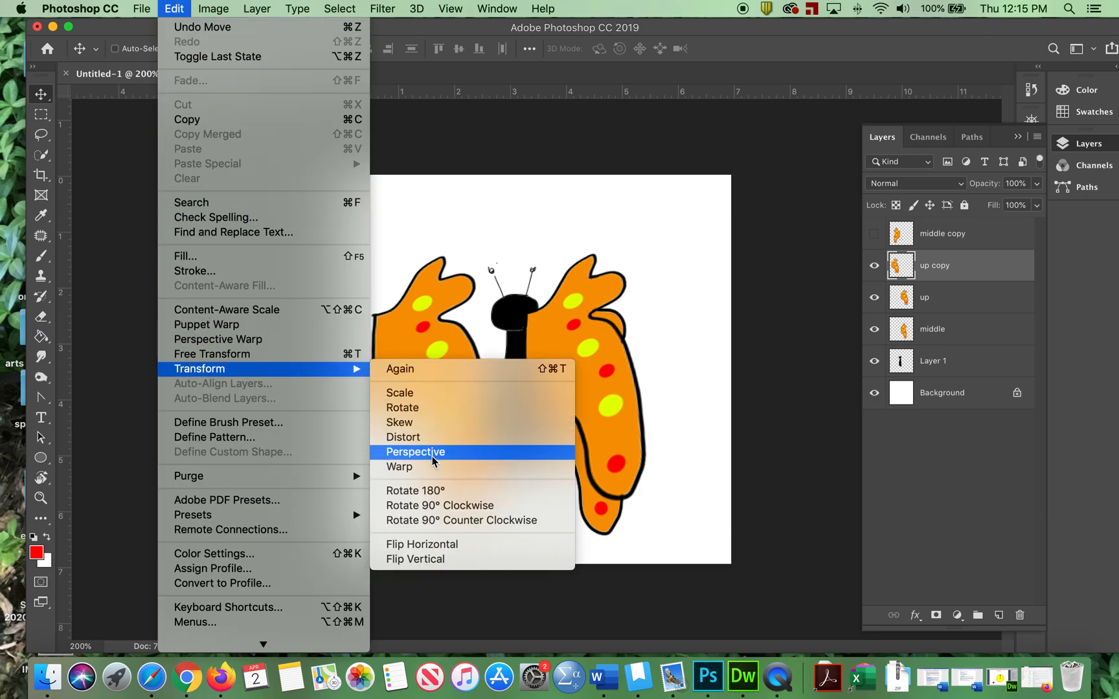
click(447, 545)
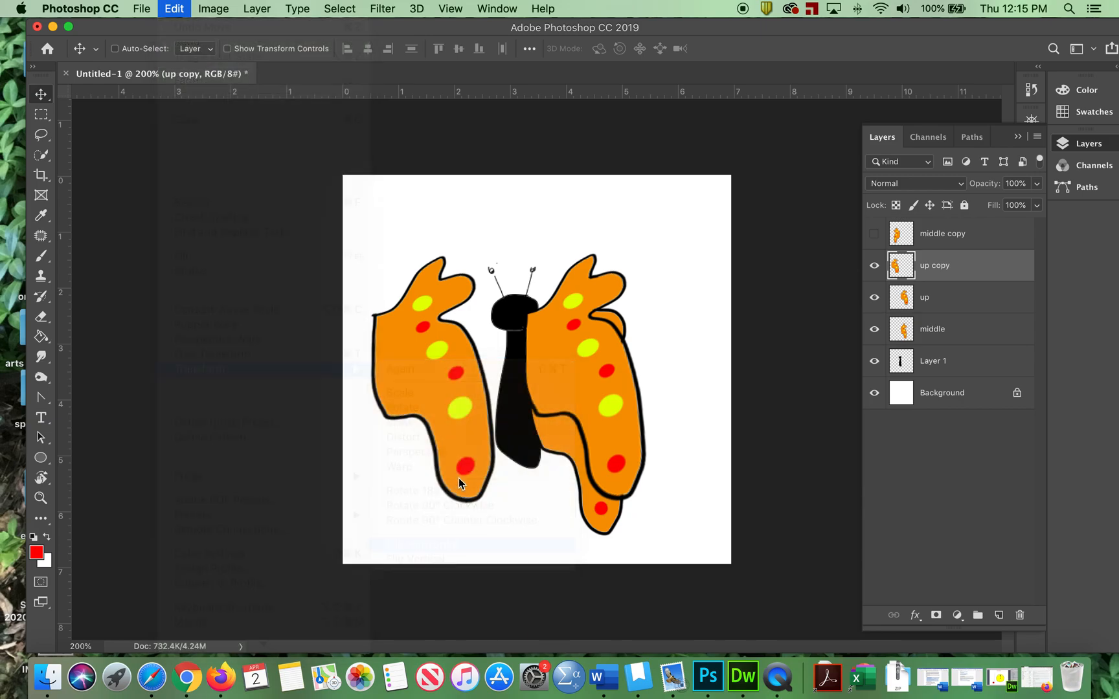
mouse_move(457, 394)
mouse_down()
mouse_move(473, 397)
mouse_move(458, 392)
mouse_up()
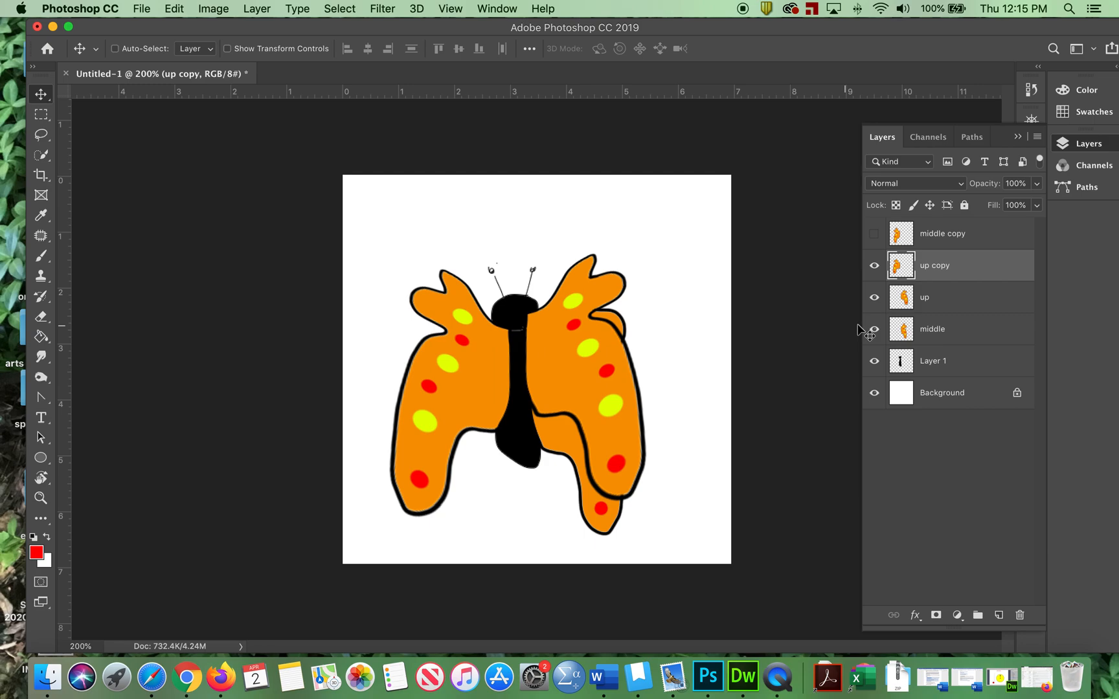
Move the "middle copy" layer below the "up" layer in the stacking order
click(874, 233)
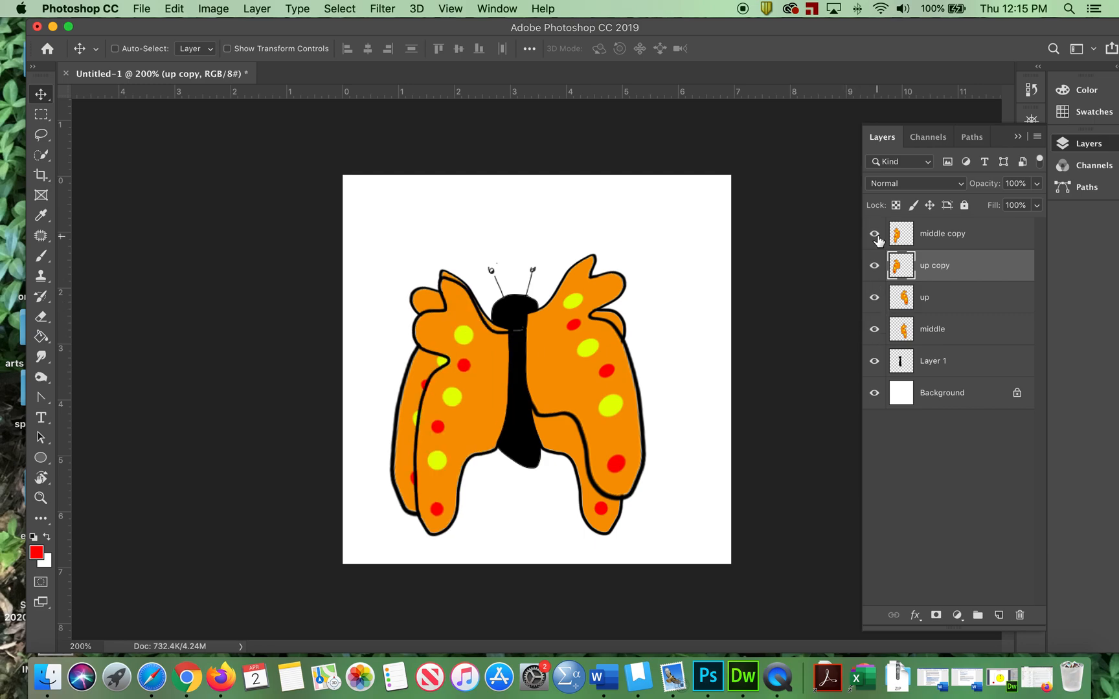
click(874, 234)
drag(948, 235, 952, 312)
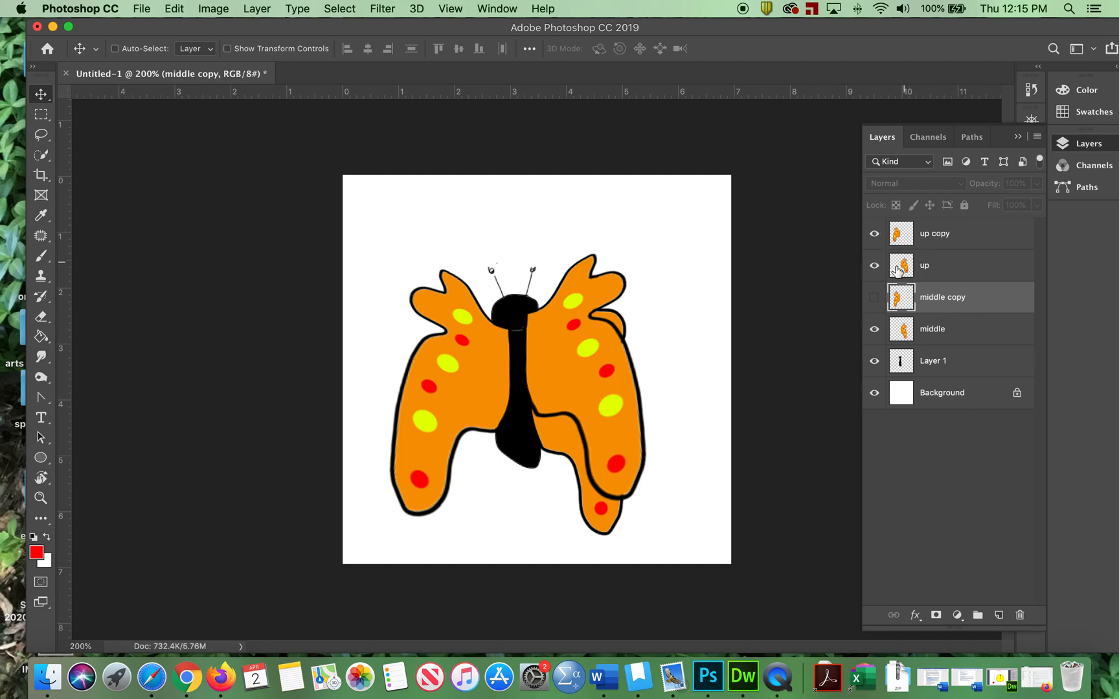
Lower the "up" wing on the right of the body so it lines up with its mirrored copy
click(939, 265)
mouse_move(556, 370)
mouse_down()
mouse_move(557, 387)
mouse_move(570, 389)
mouse_up()
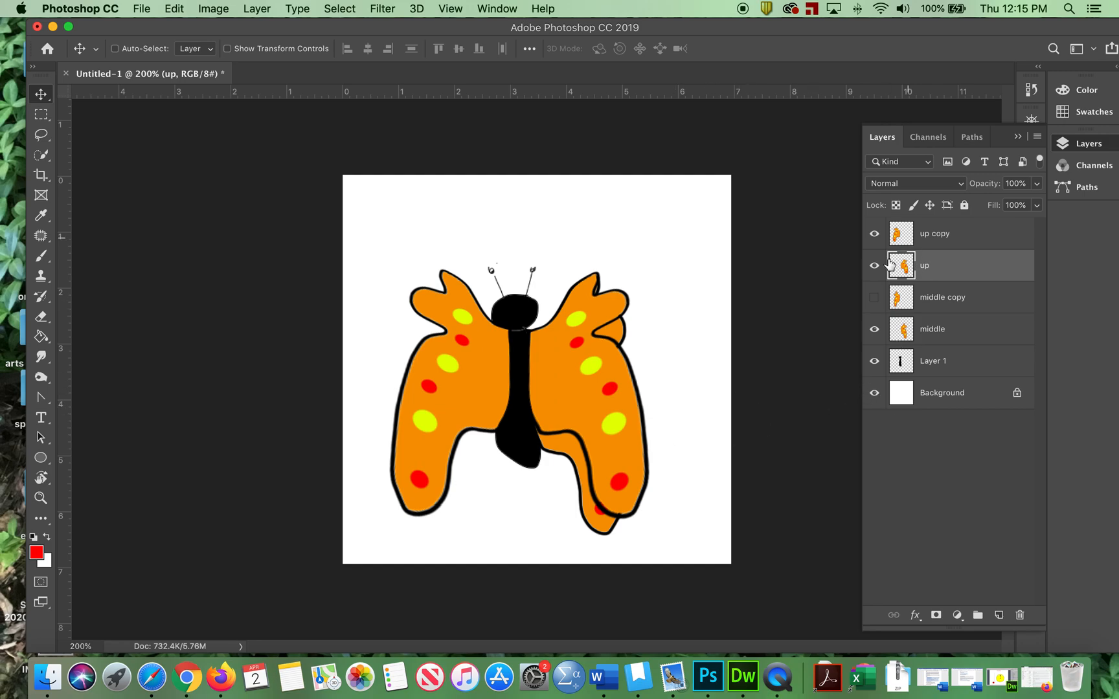
click(874, 299)
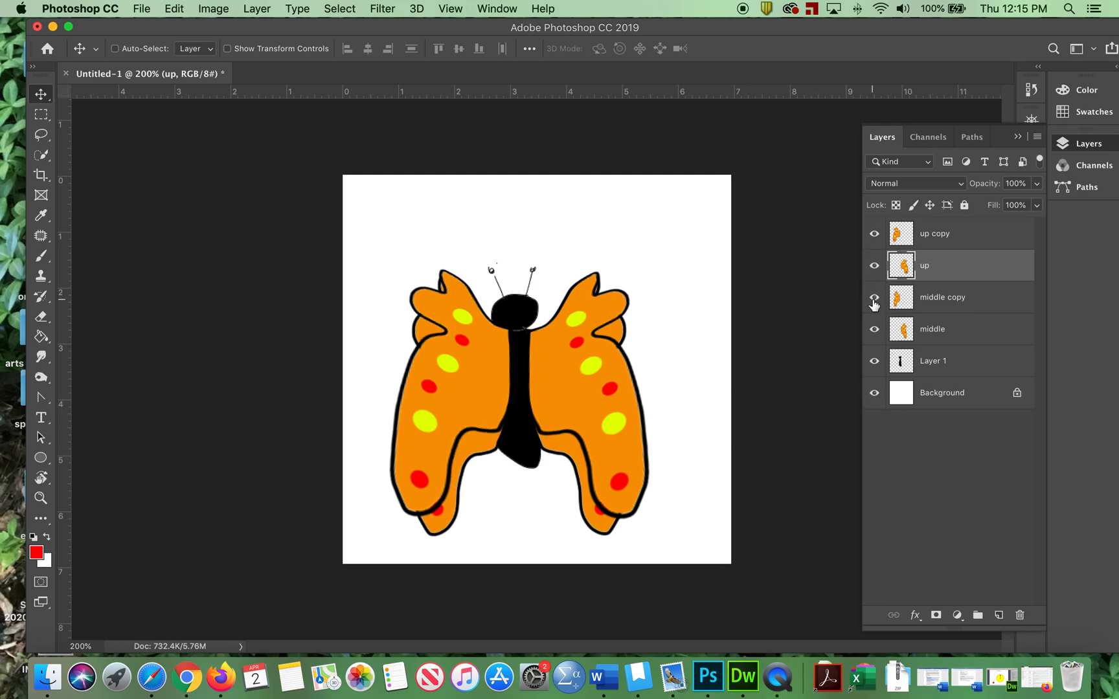
click(874, 300)
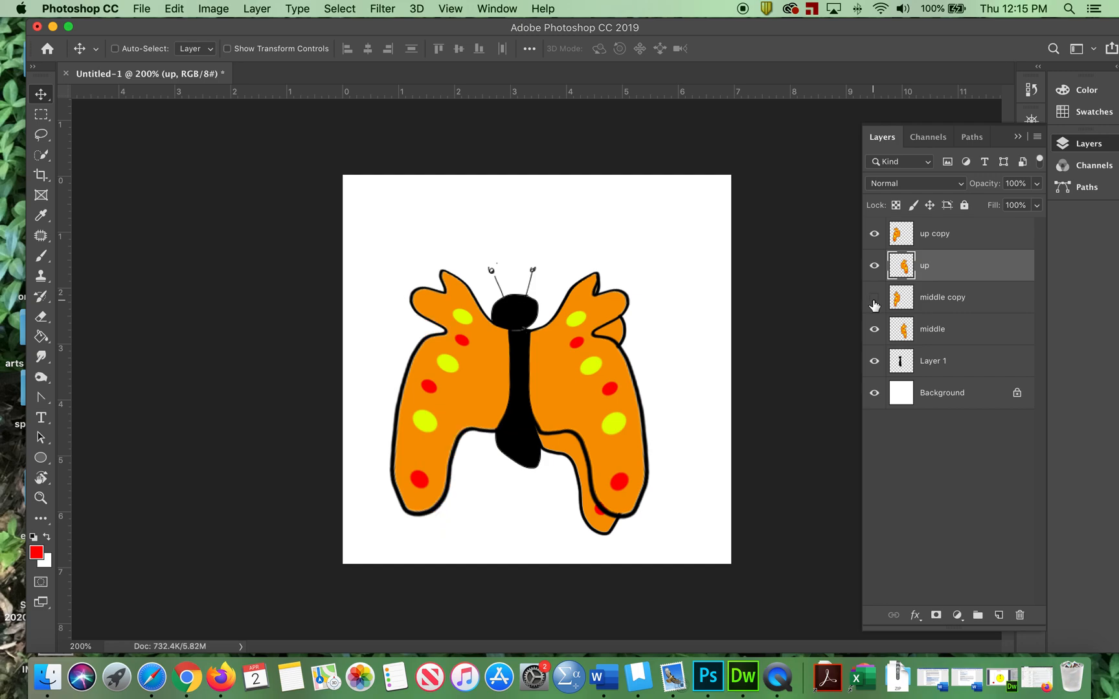
Hide the "up" and "up copy" layers and duplicate the "middle" wing slightly to its right
click(874, 262)
click(874, 237)
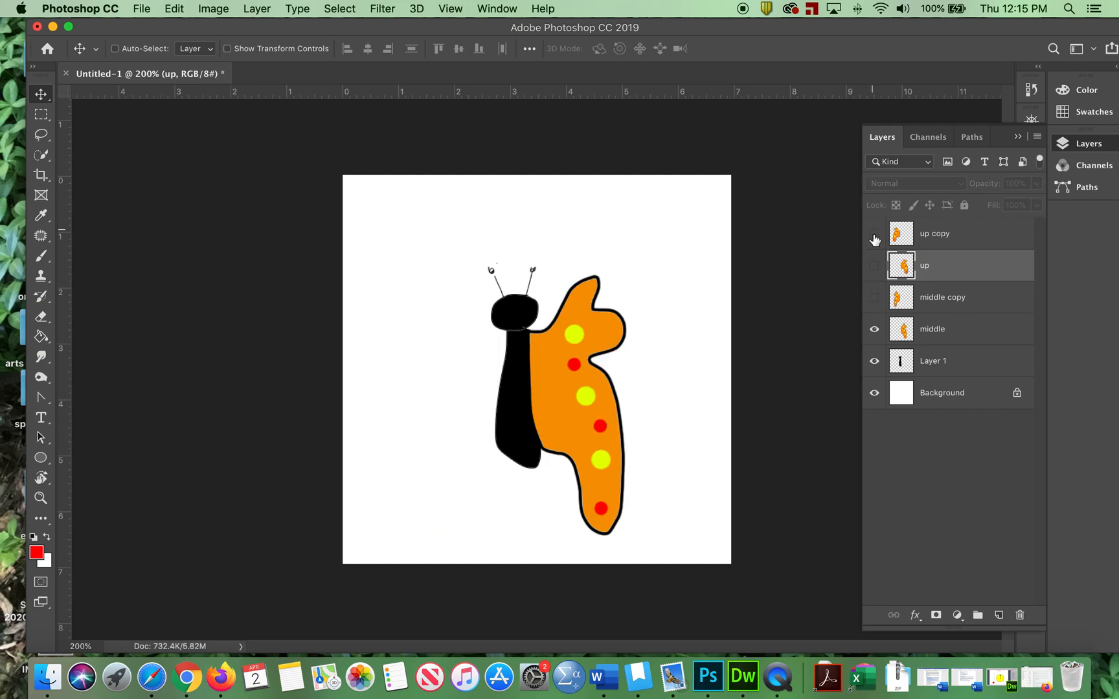
click(955, 335)
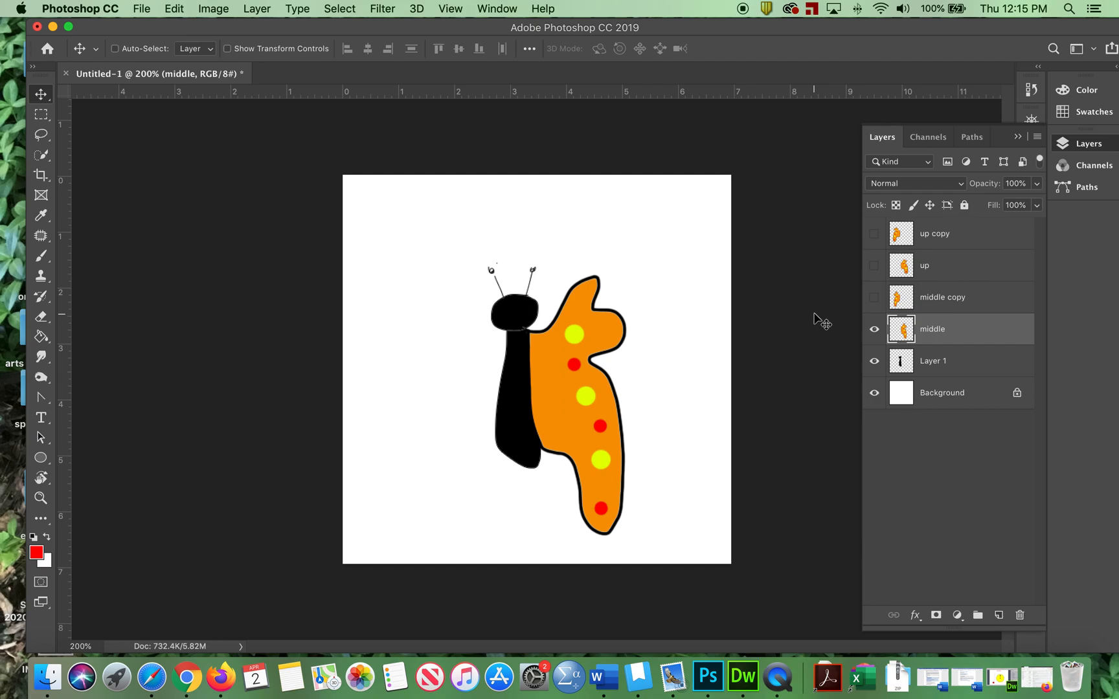
drag(570, 360, 647, 362)
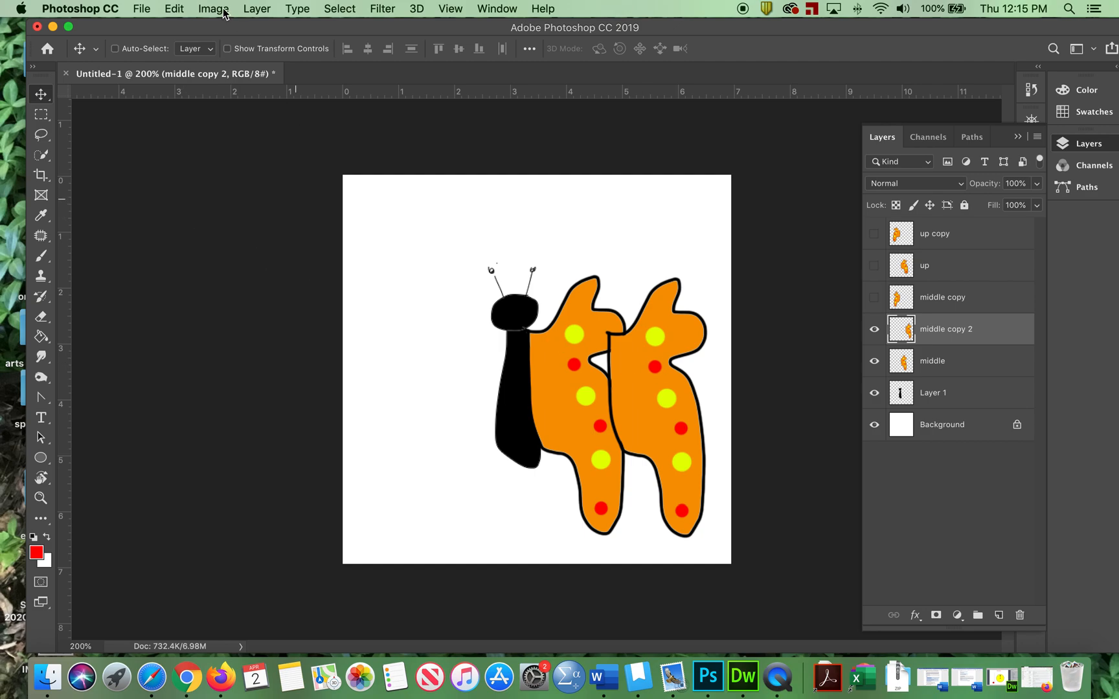
Start a Puppet Warp on the duplicated wing and pin its upper tip, lower tip, upper lobe and side lobe
click(173, 8)
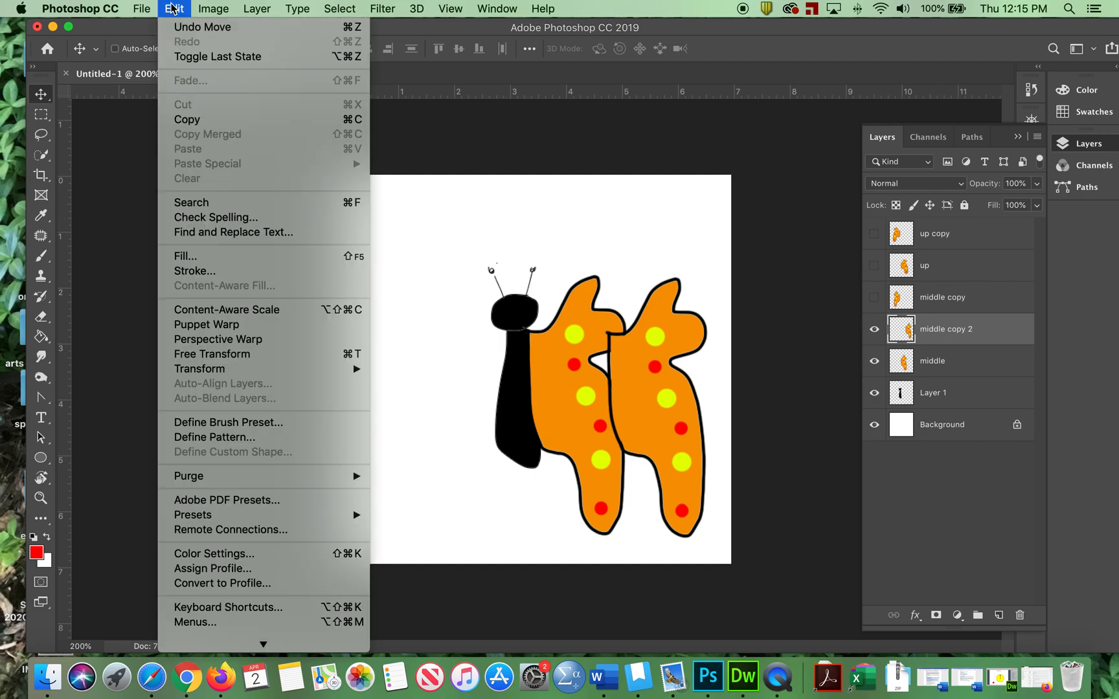
click(237, 331)
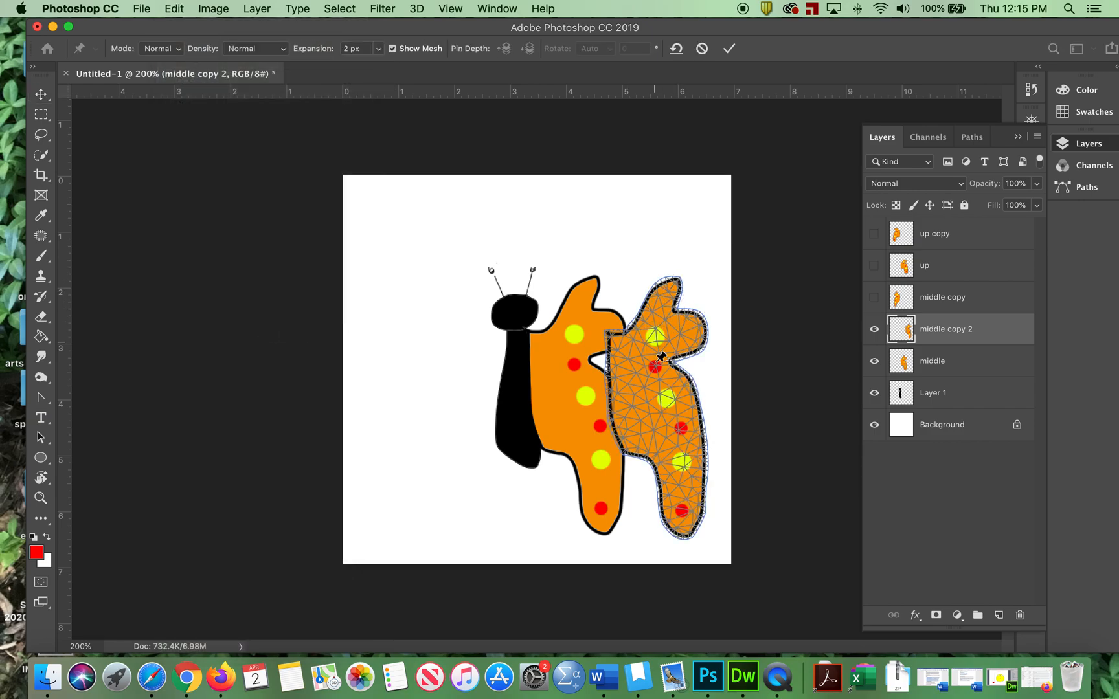
click(675, 272)
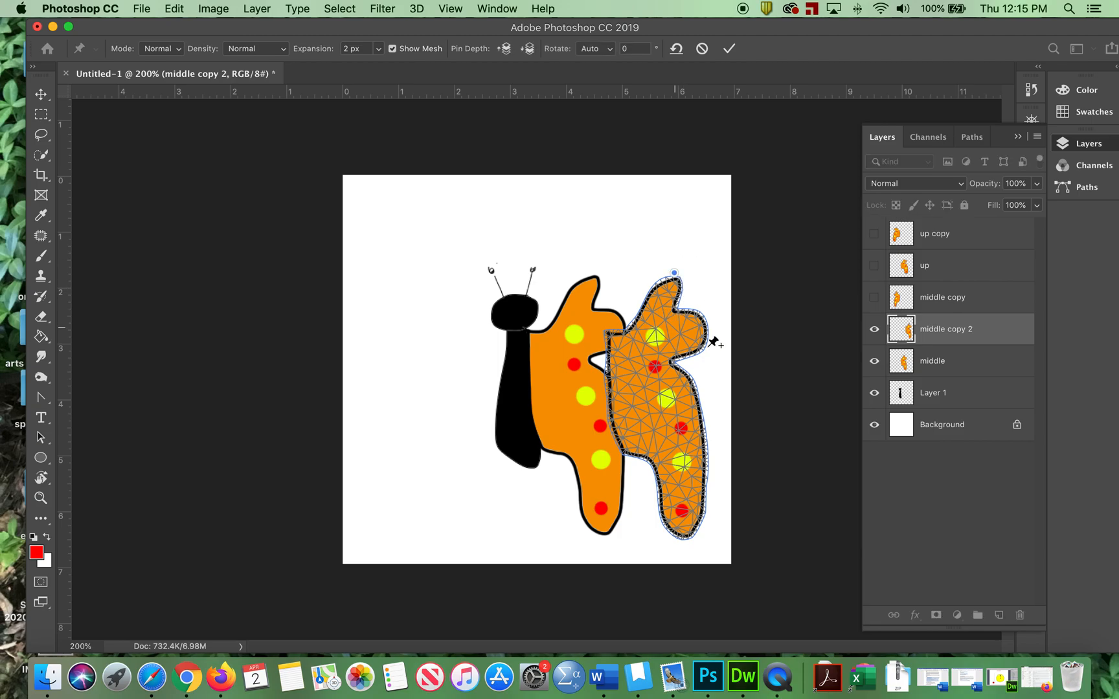
click(683, 533)
mouse_move(674, 273)
mouse_down()
mouse_move(685, 266)
mouse_move(671, 276)
mouse_up()
click(653, 304)
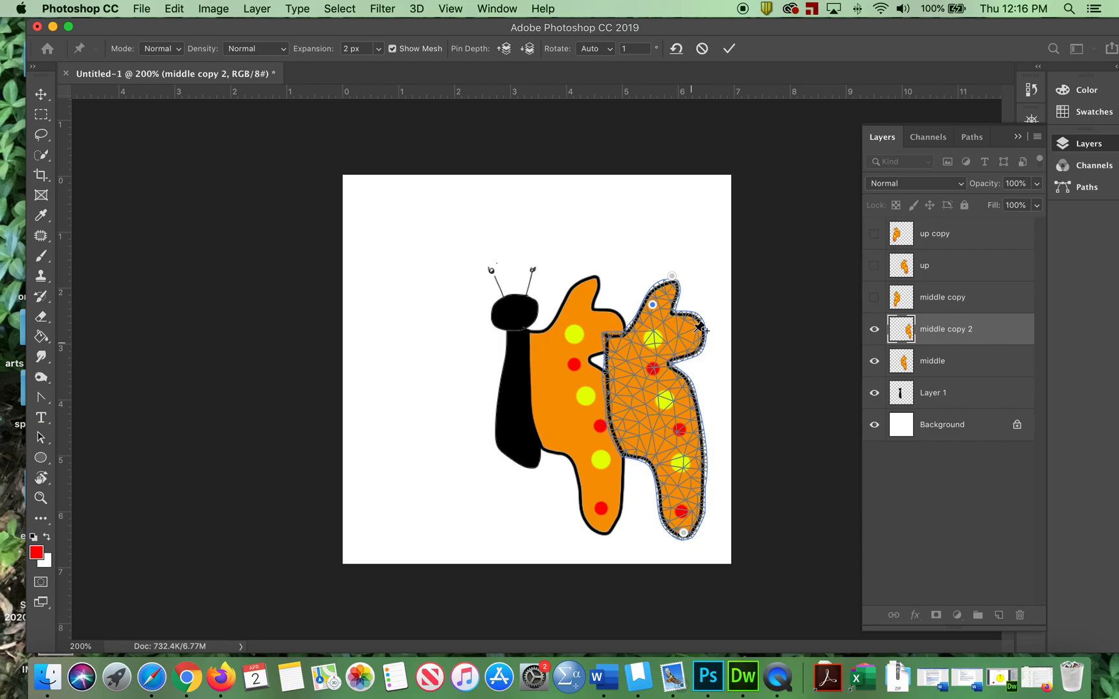
click(682, 349)
Bend the wing's upper tip outward, pull its lower tip up and inward, and apply the Puppet Warp
drag(673, 277, 698, 276)
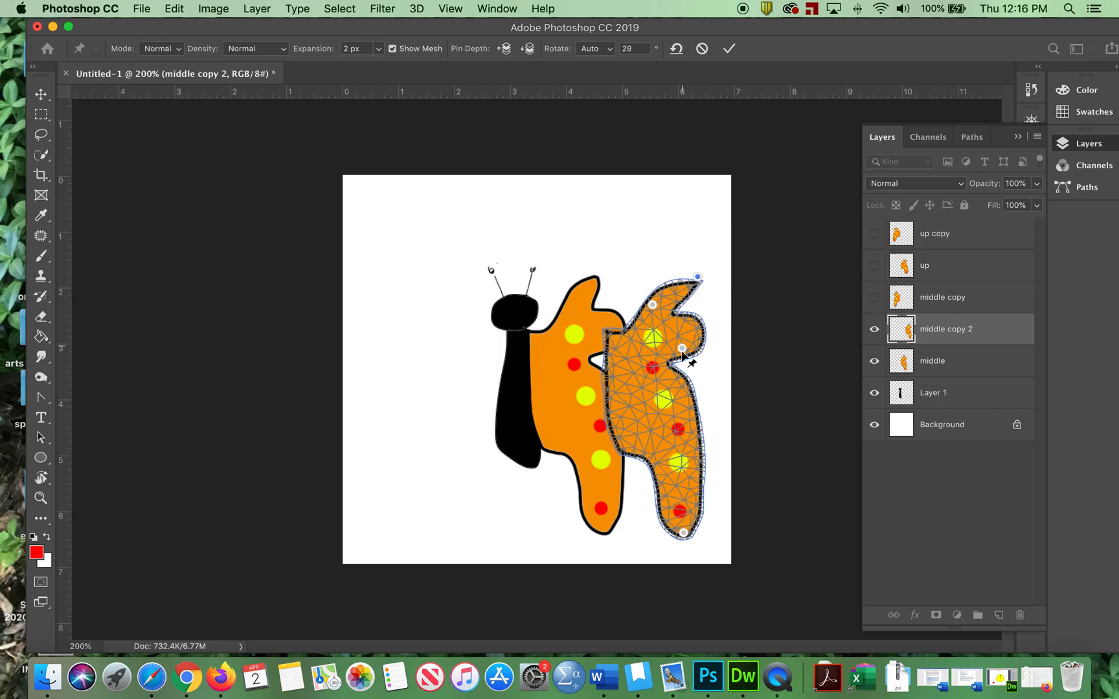
drag(684, 533, 633, 484)
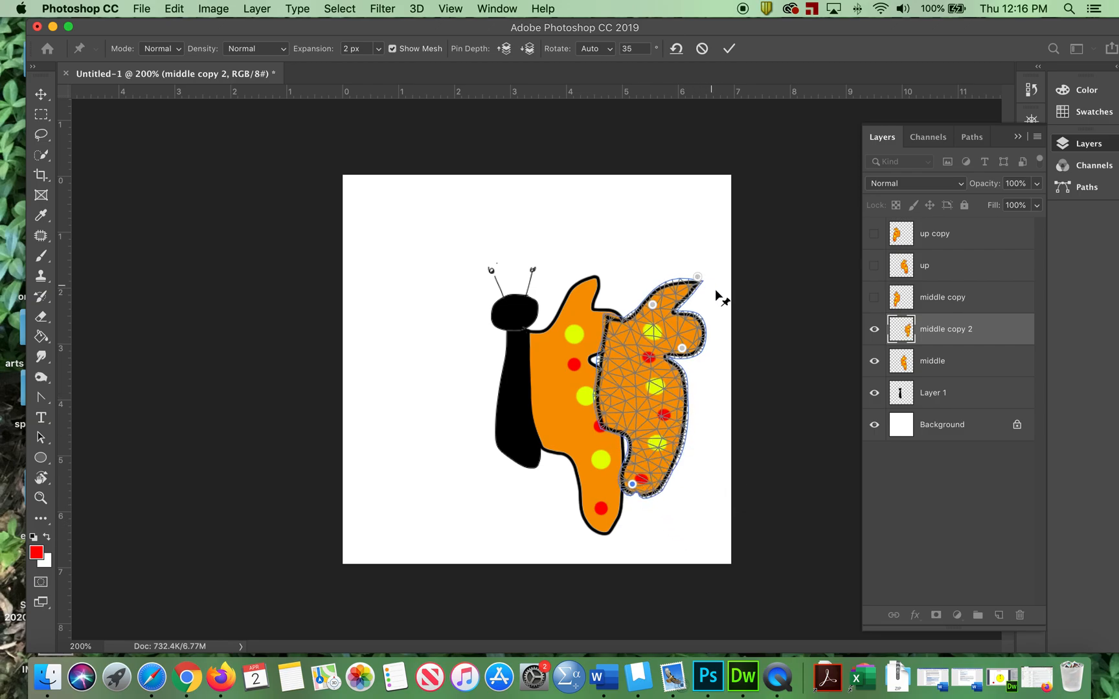
drag(683, 357, 669, 347)
click(40, 99)
click(688, 244)
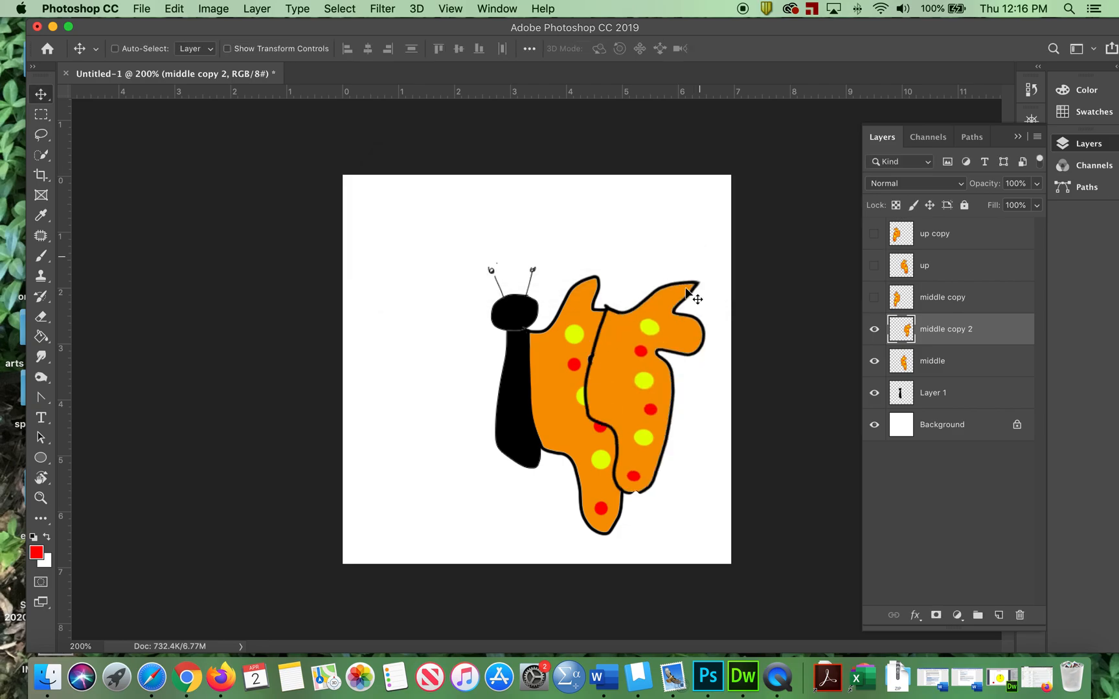
Place the warped wing against the right side of the body and rename its layer as "down"
drag(634, 348, 555, 375)
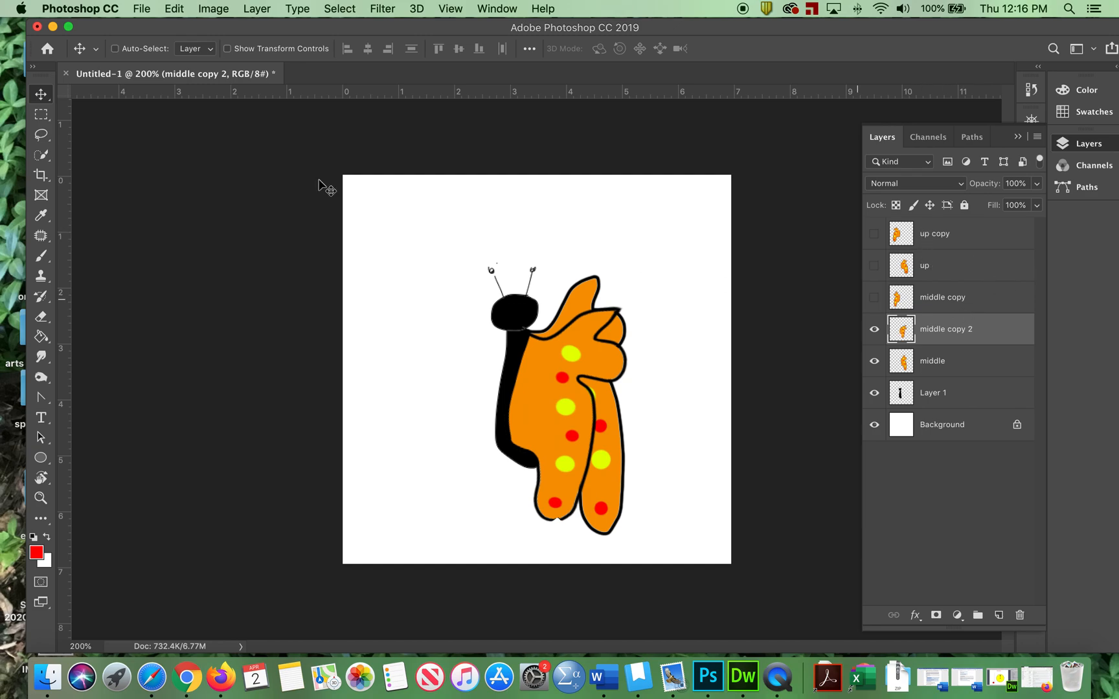
double_click(947, 331)
text(down)
key(Return)
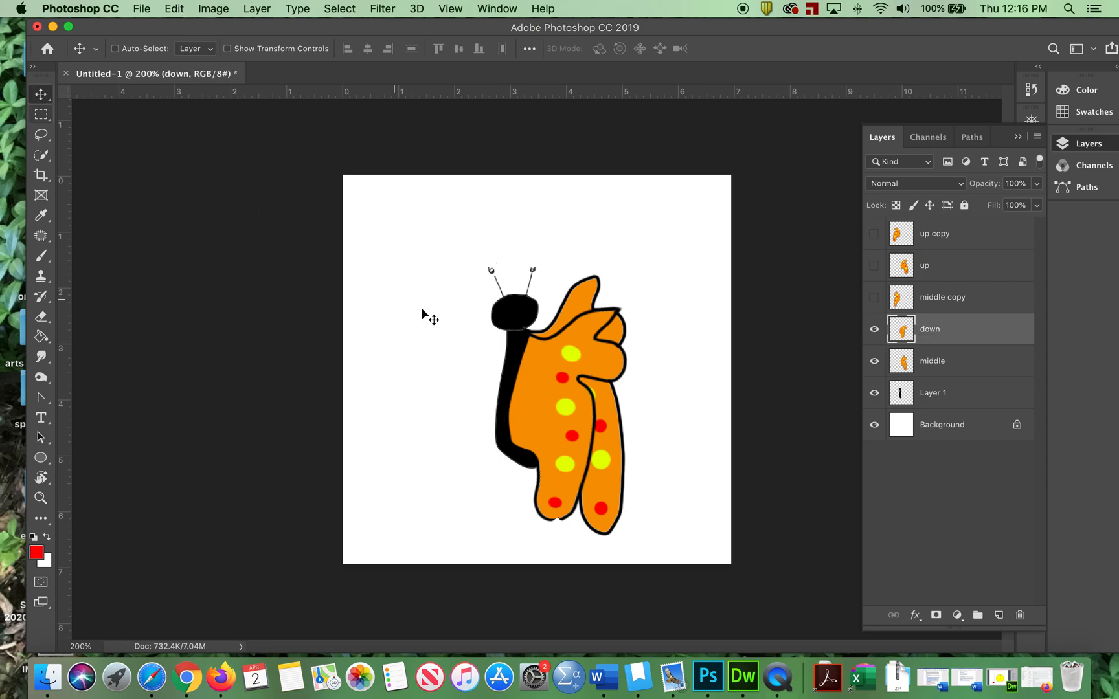
Duplicate the "down" wing, flip the copy horizontally and place it against the left side of the body
drag(548, 359, 447, 365)
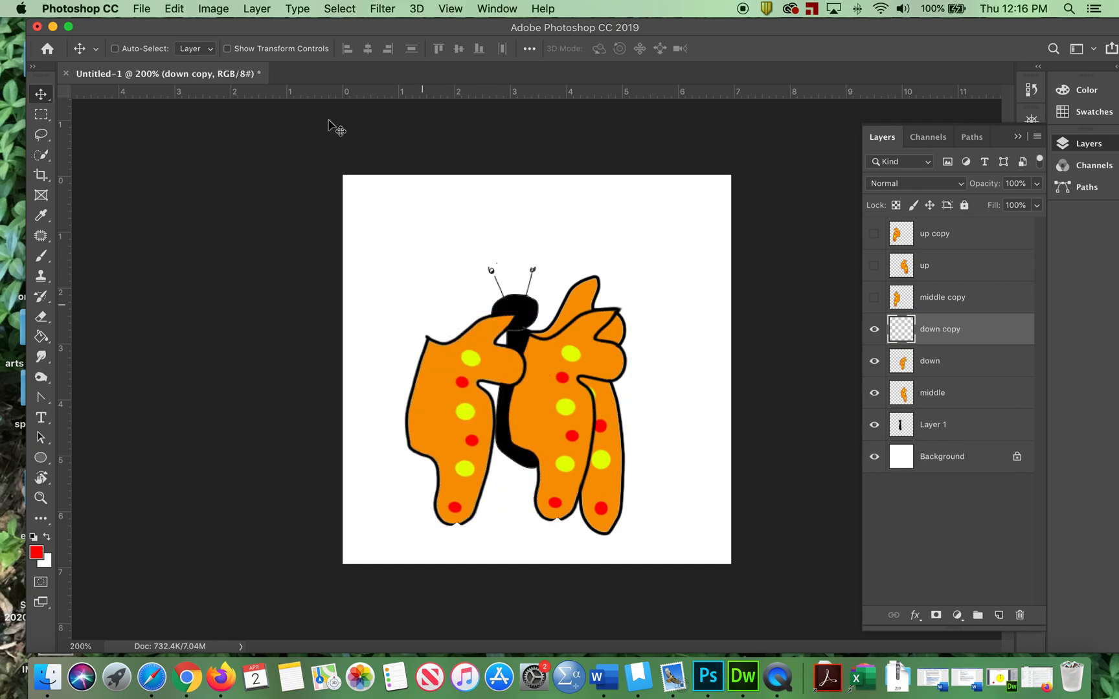
click(180, 8)
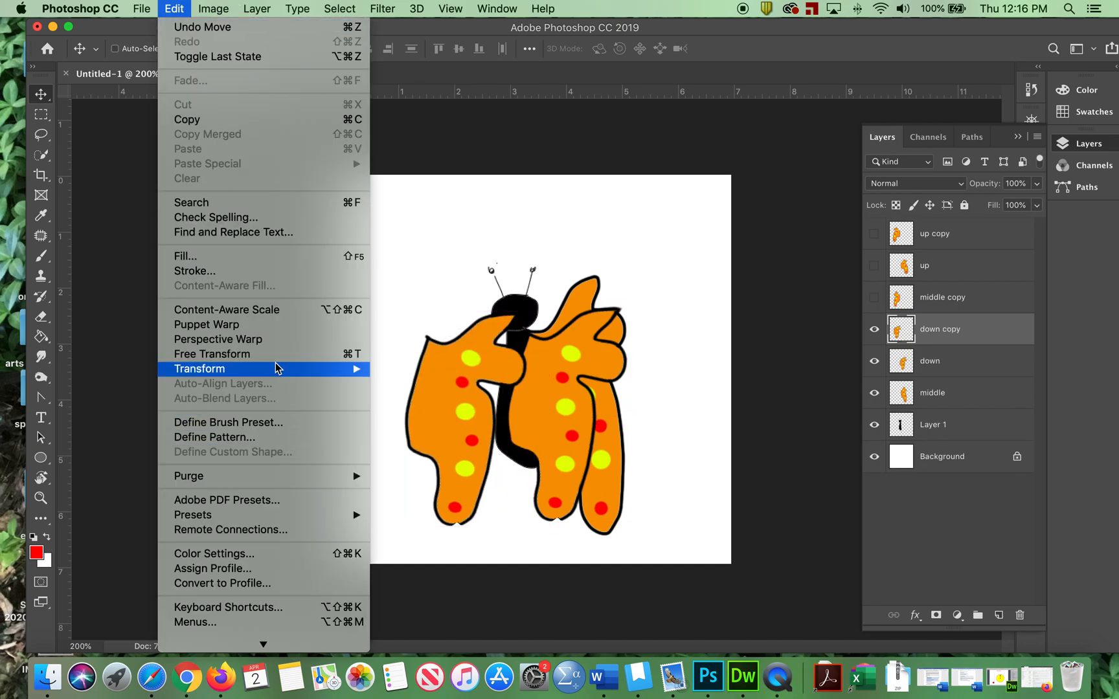
mouse_move(276, 370)
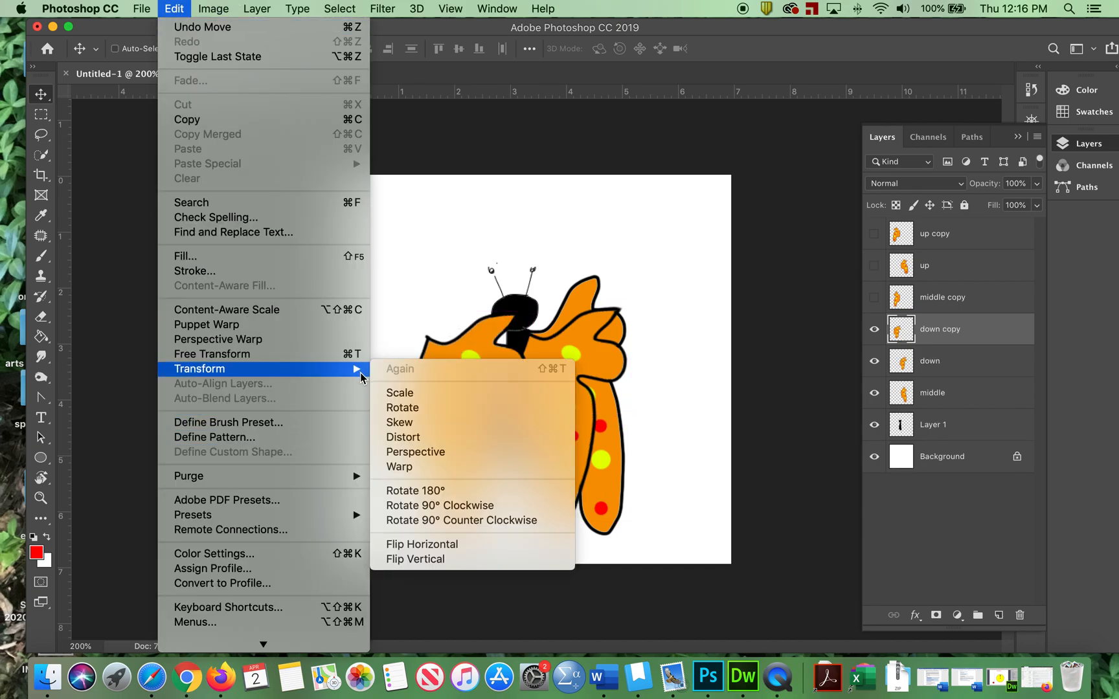
click(434, 545)
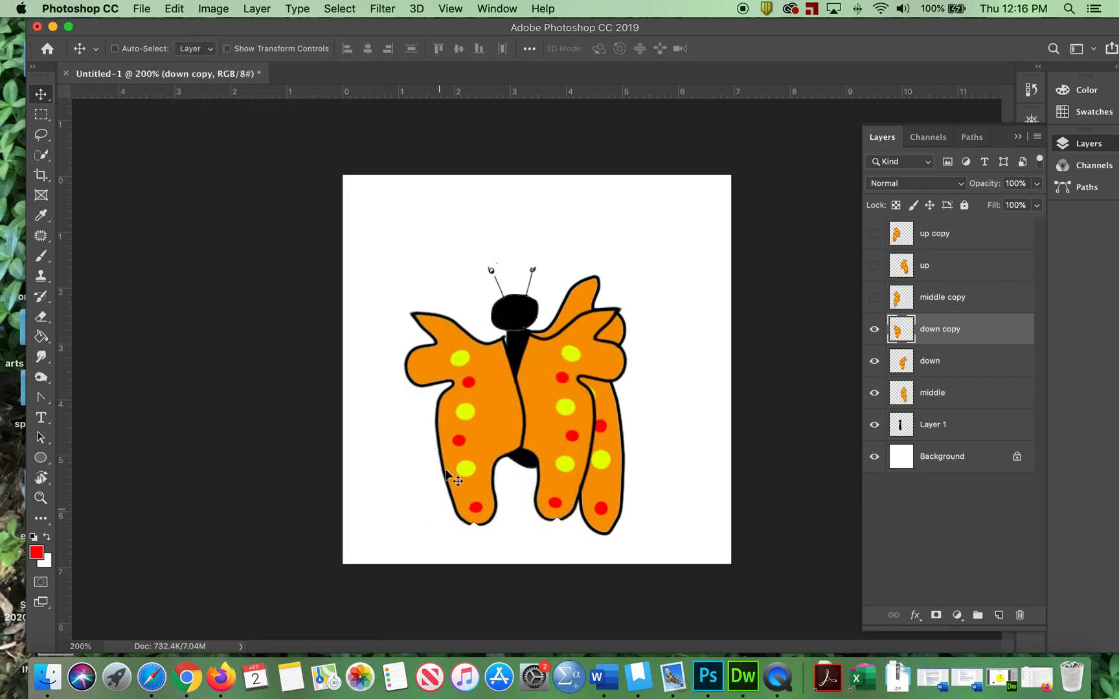
drag(485, 412, 486, 410)
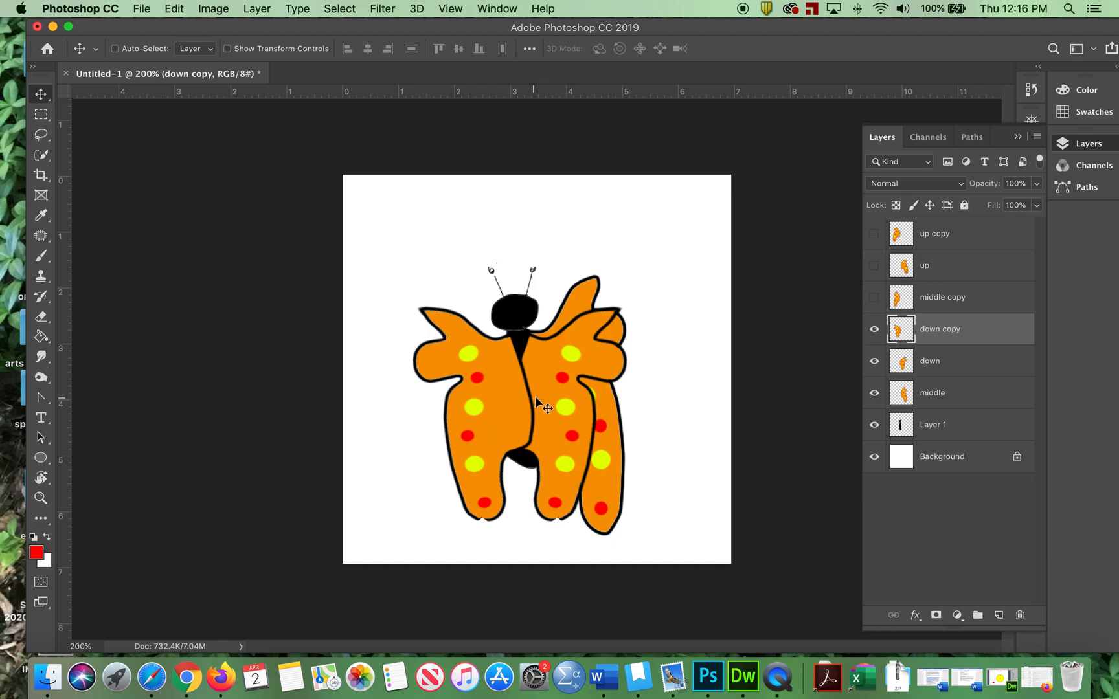
Move the body's Layer 1 to the top of the layer stack and place "middle" directly below "middle copy"
mouse_move(966, 432)
mouse_down()
mouse_move(949, 225)
mouse_move(954, 235)
mouse_up()
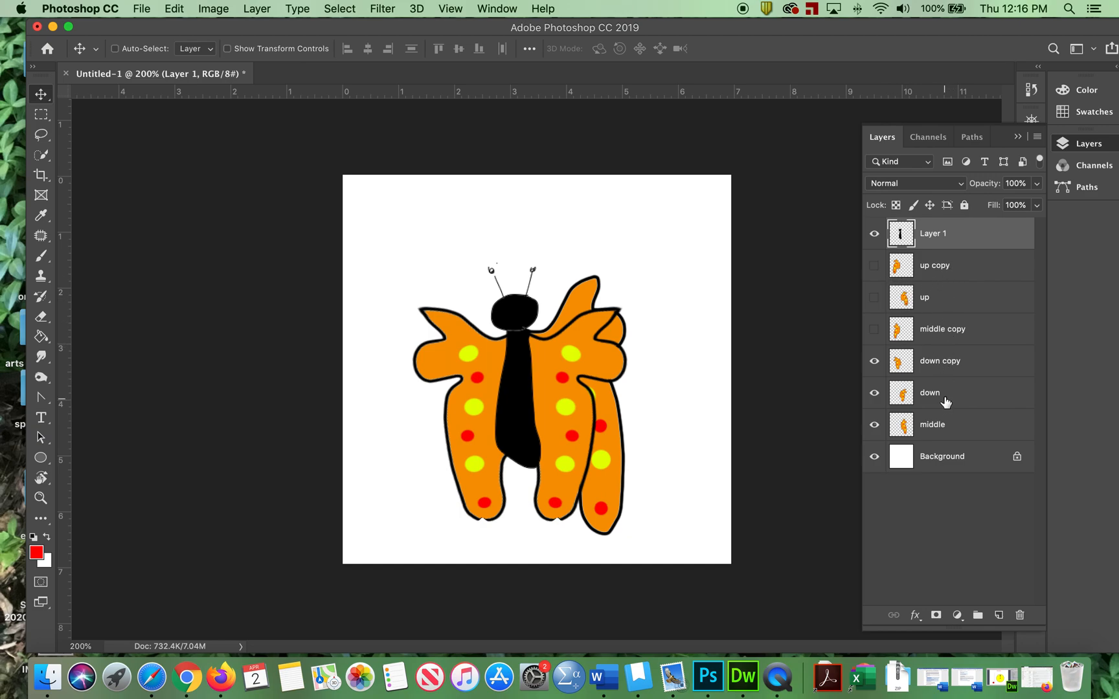
click(875, 329)
click(875, 329)
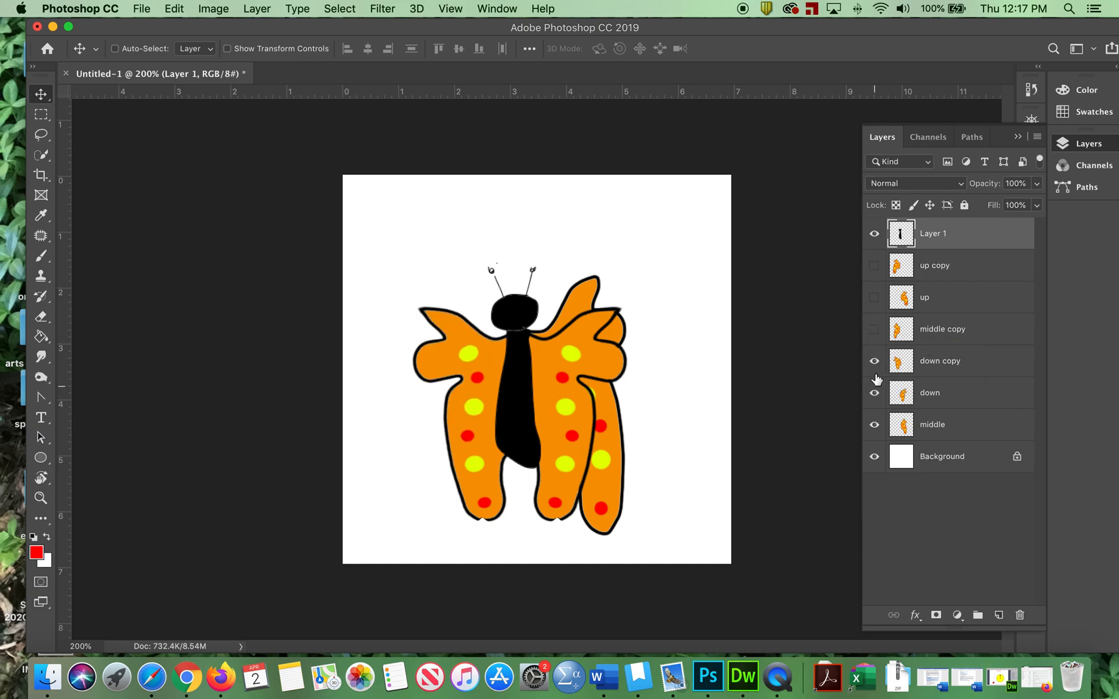
drag(932, 434, 928, 347)
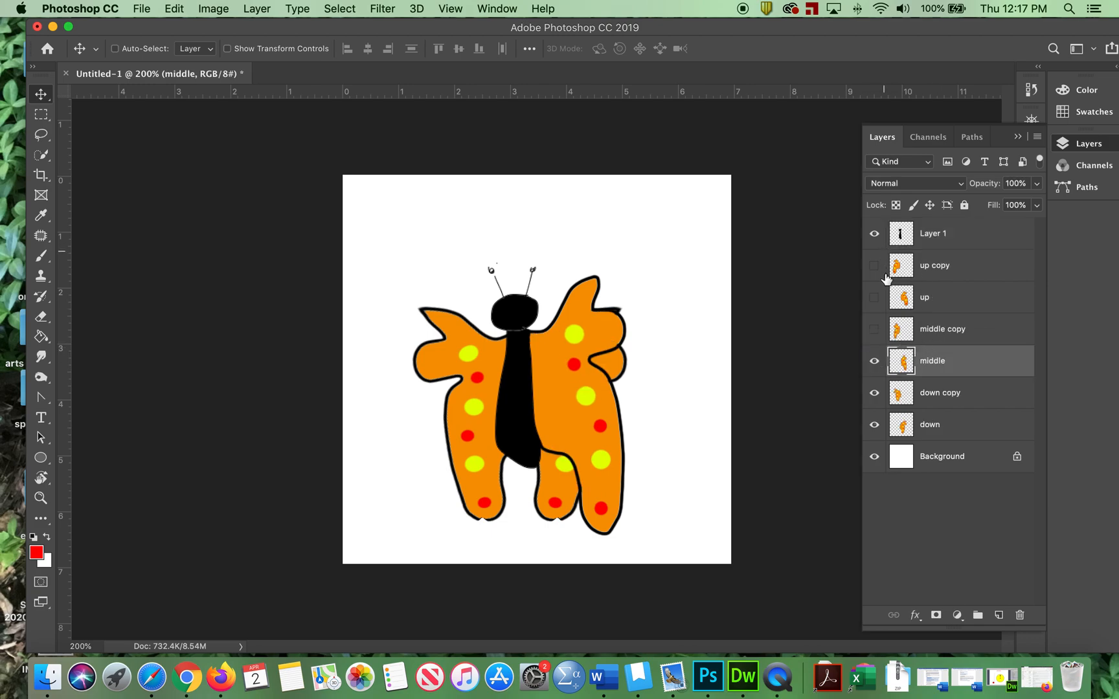
Hide the Background layer and pull the Crop tool's frame in around the butterfly at the 4 : 5 ratio
click(876, 457)
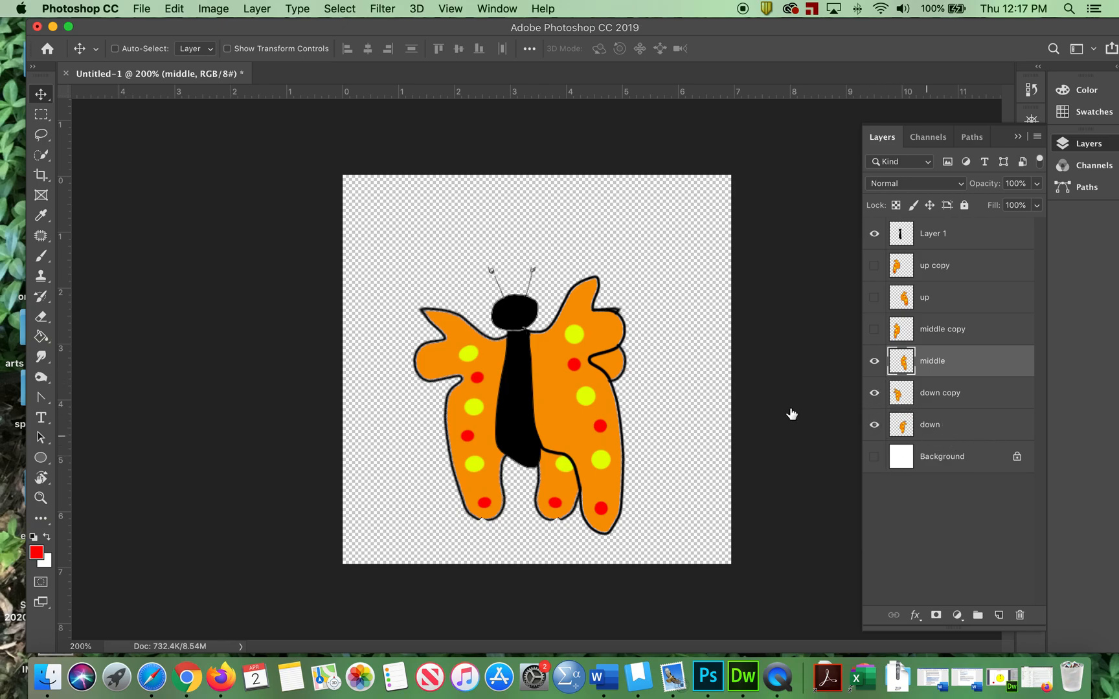
click(43, 176)
drag(537, 175, 518, 189)
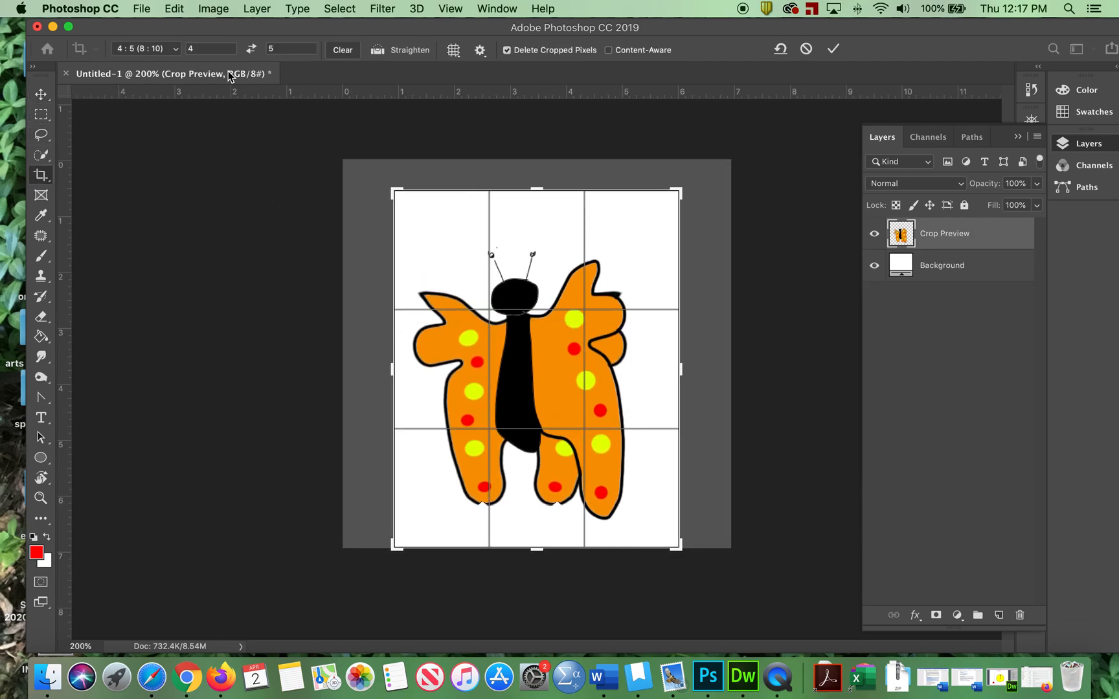
click(177, 49)
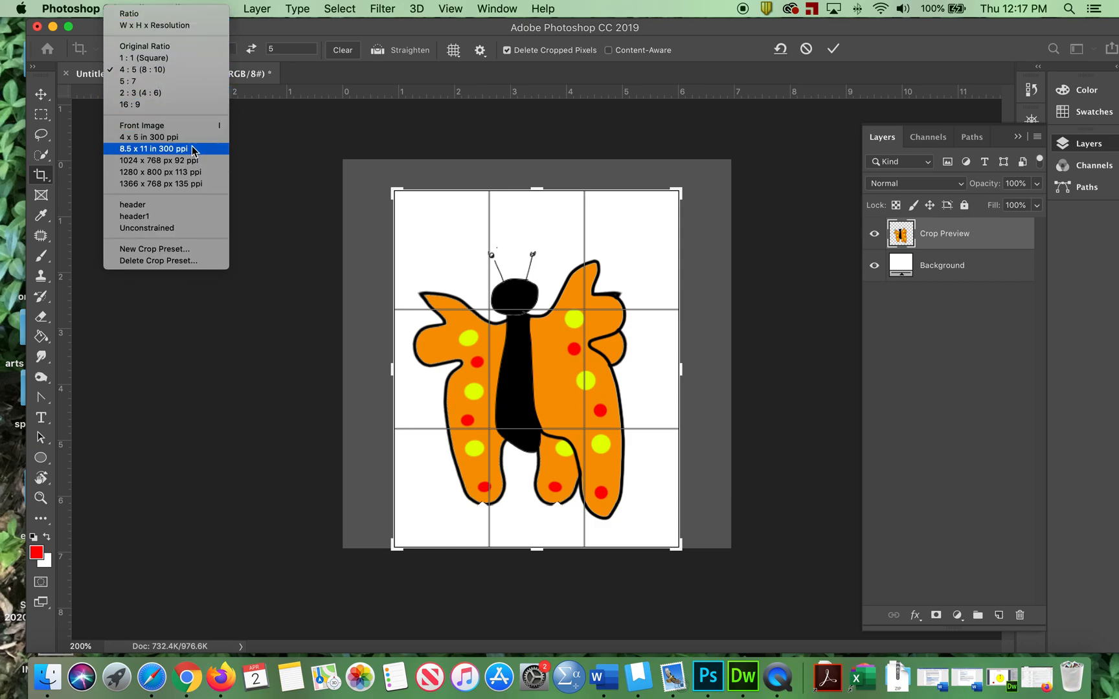
click(175, 260)
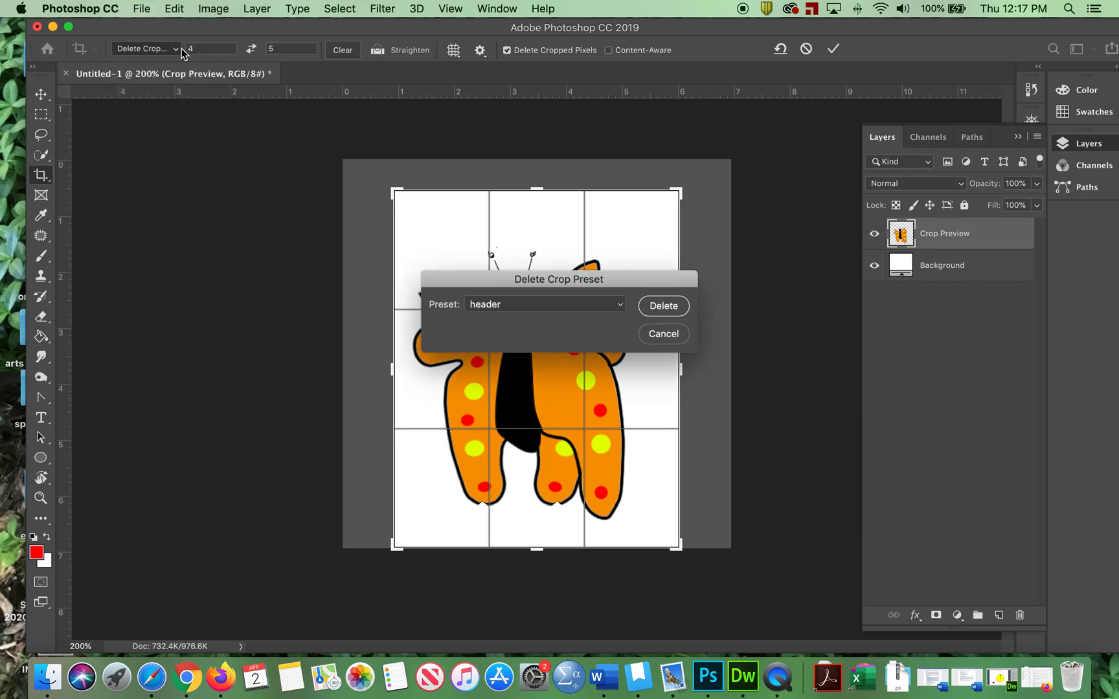
click(662, 335)
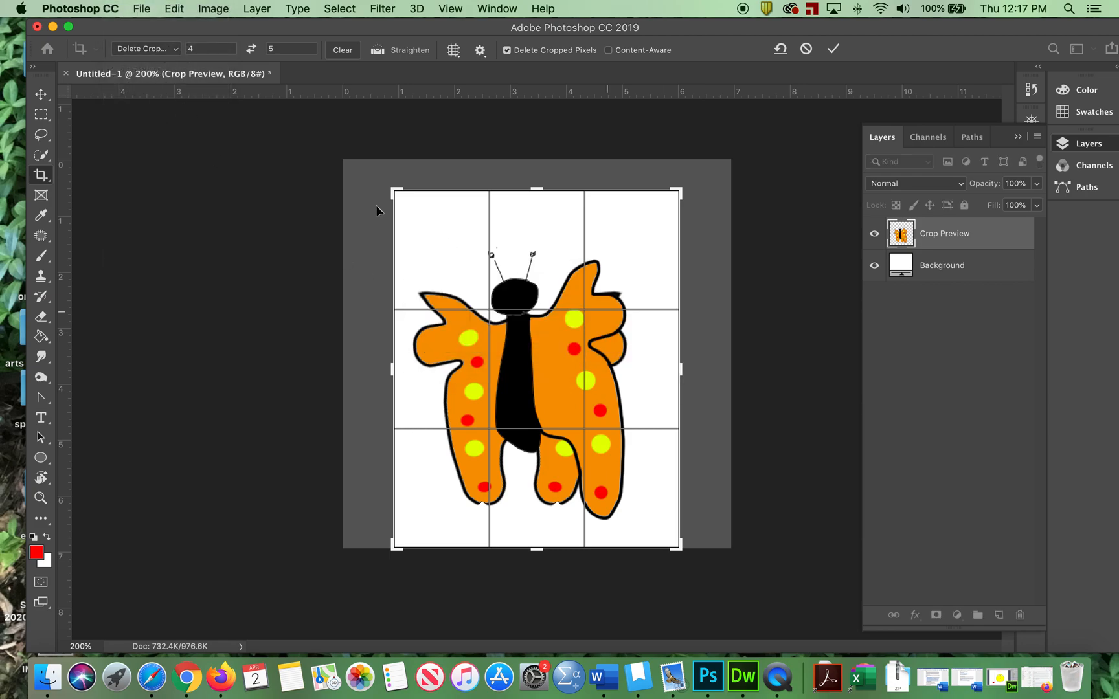
Switch the crop to the Unconstrained preset and crop the canvas around the butterfly to about 410 by 402 px
click(176, 49)
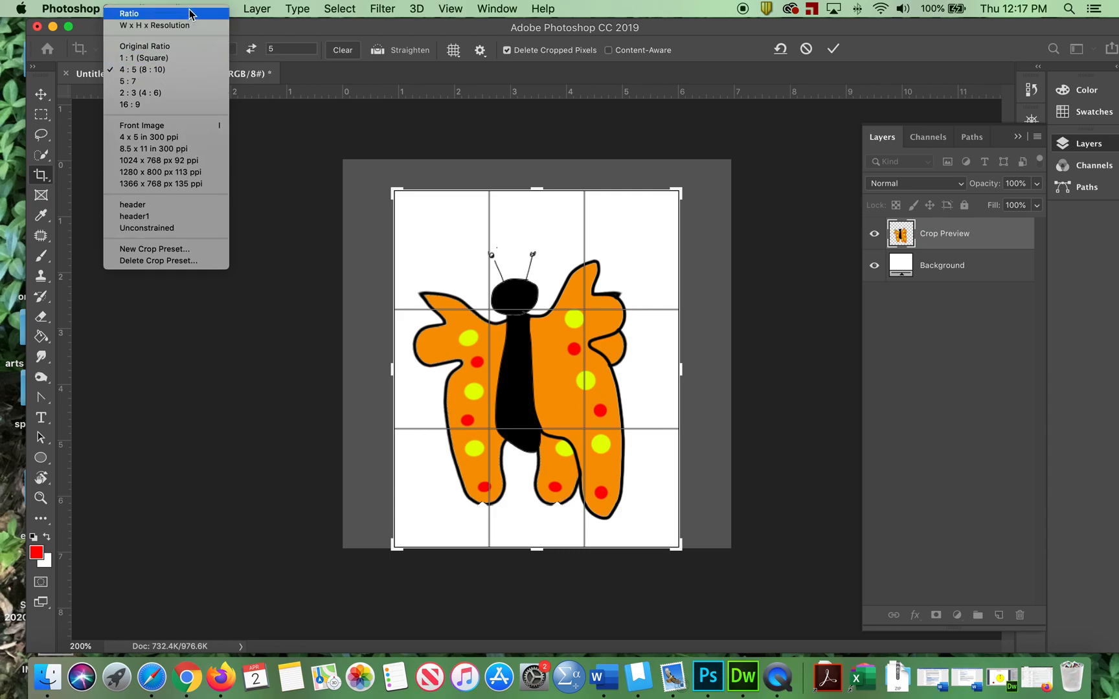
click(148, 228)
drag(398, 192, 382, 202)
drag(694, 535, 692, 529)
key(Escape)
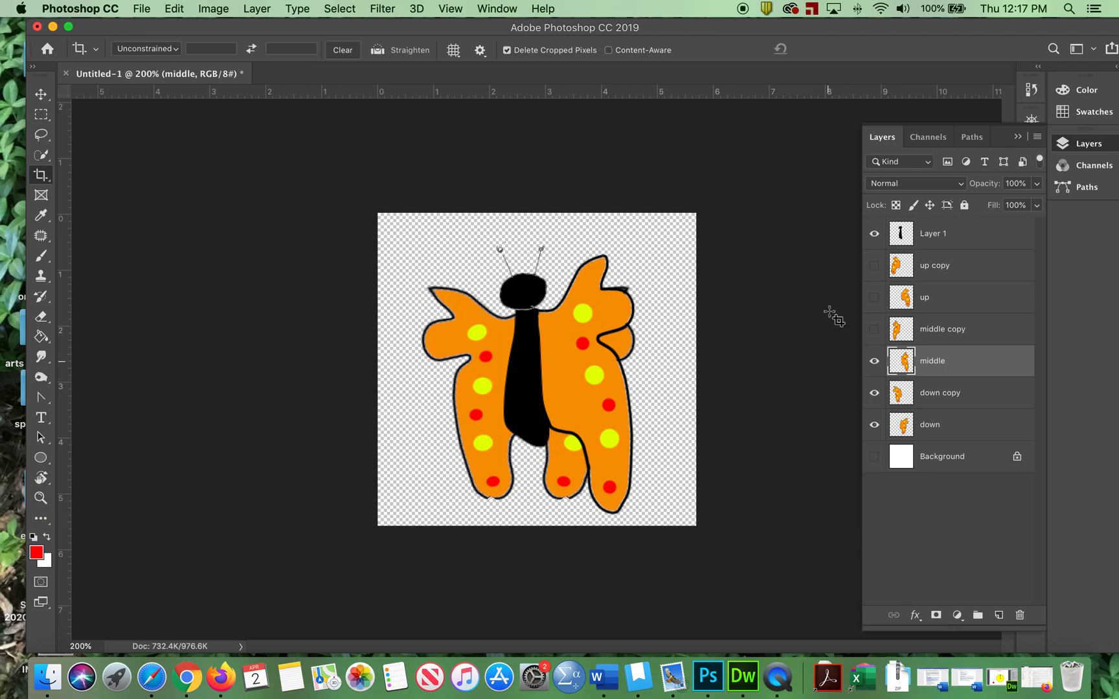
Create a frame animation whose first frame shows only the body with the "middle" and "middle copy" wings
drag(874, 363, 885, 432)
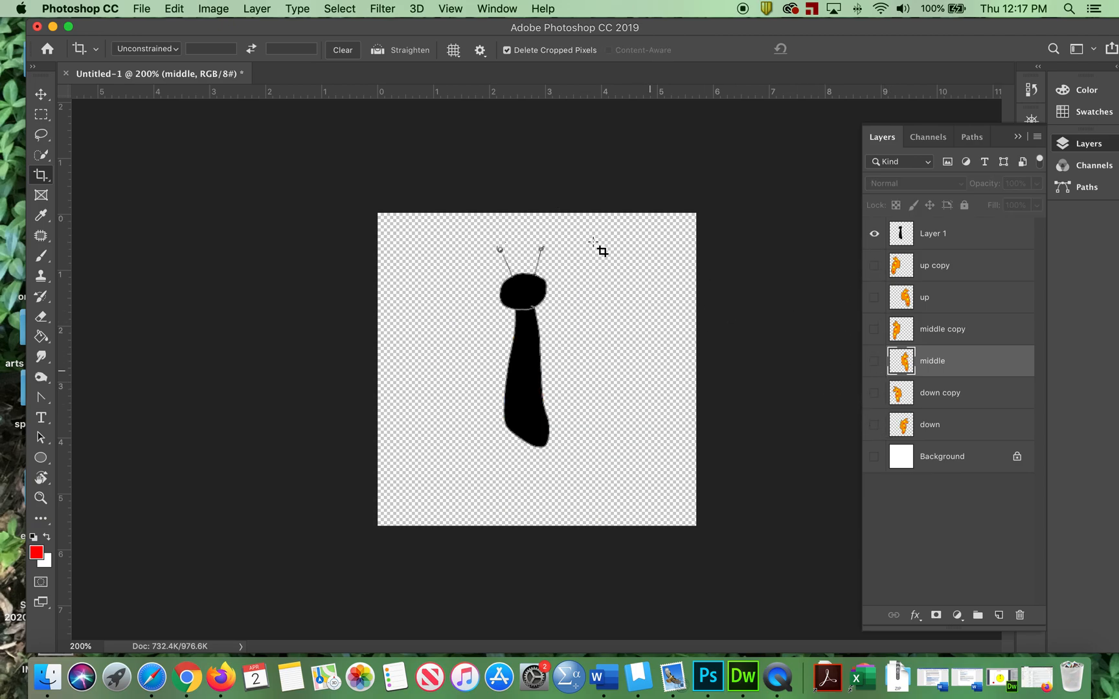
click(490, 9)
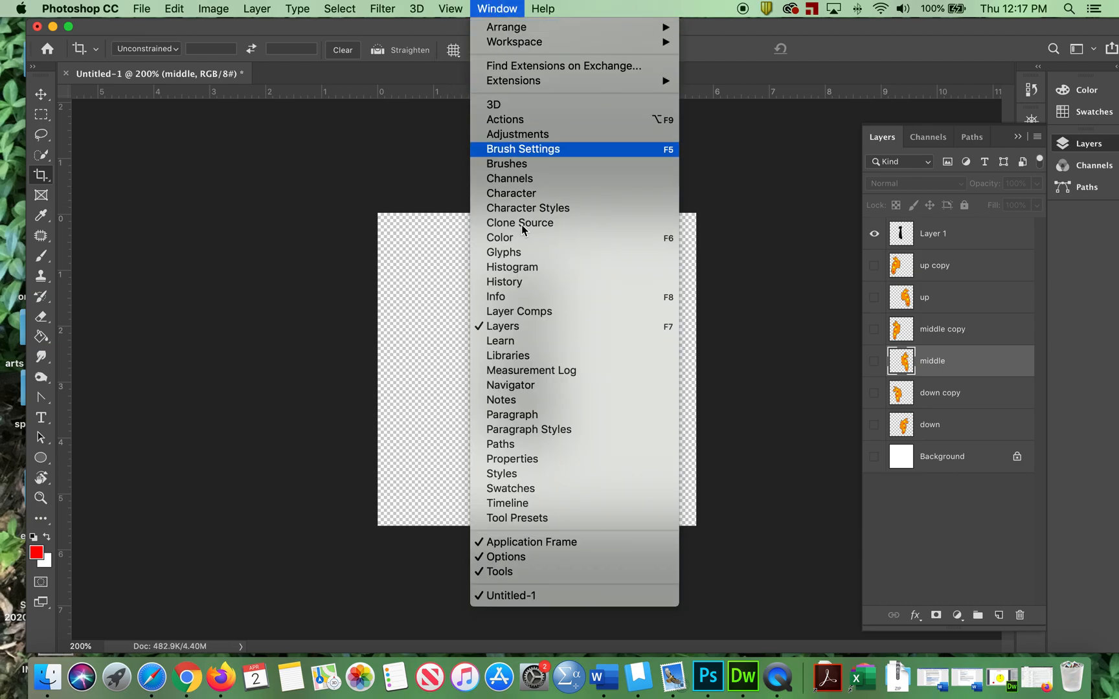
click(553, 503)
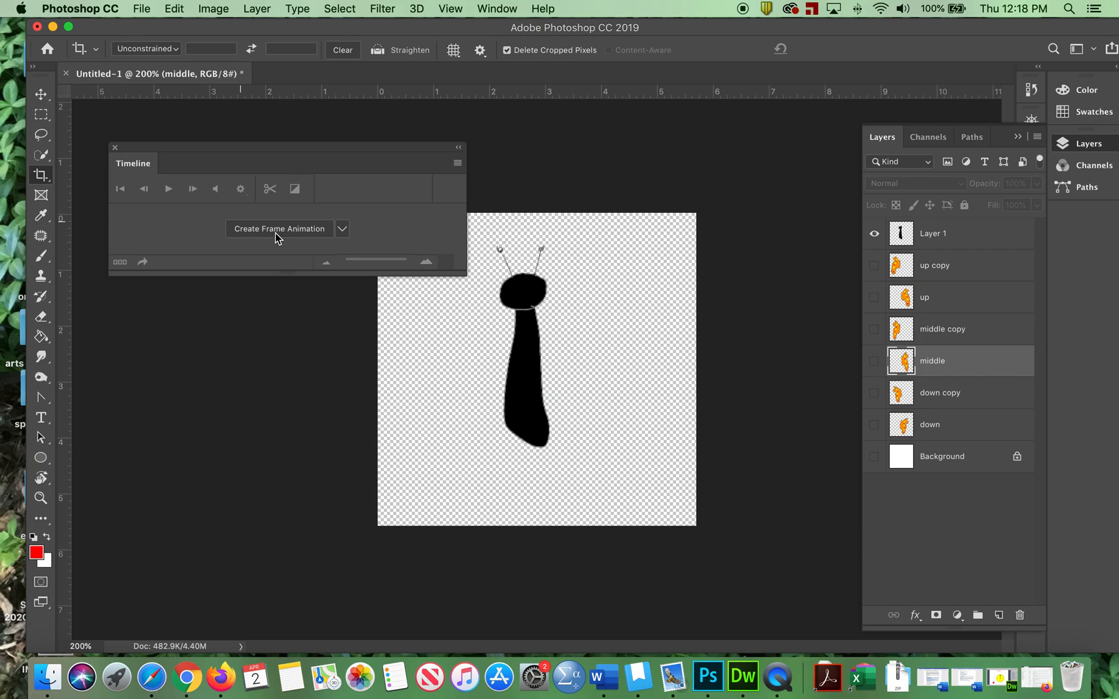
click(275, 230)
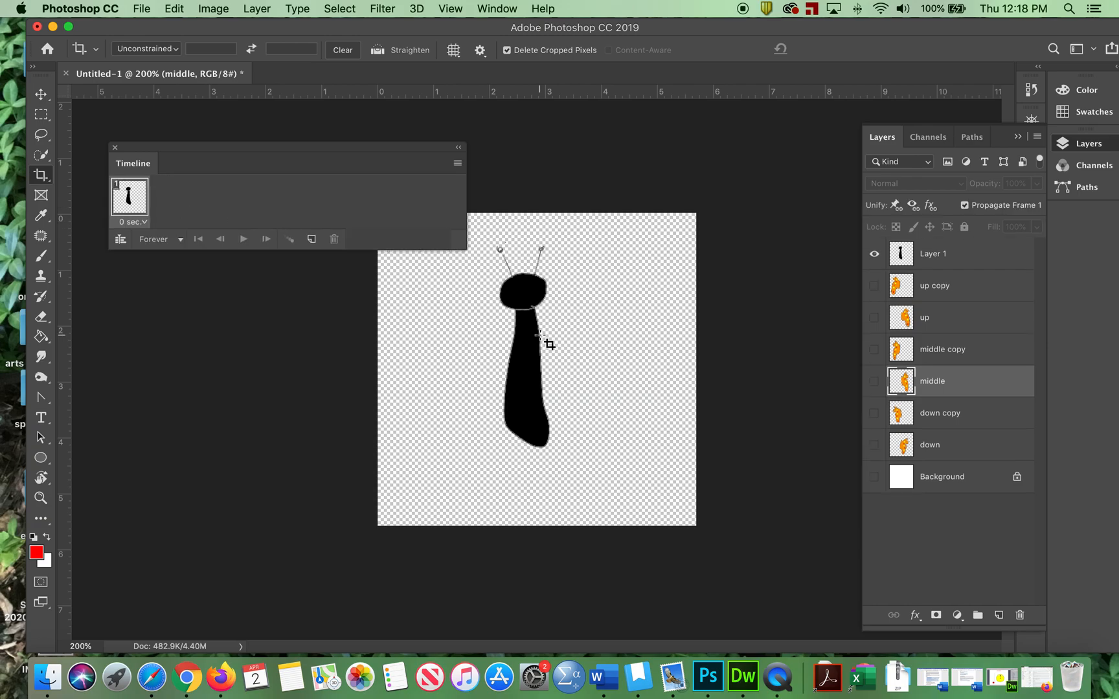
click(875, 349)
click(876, 382)
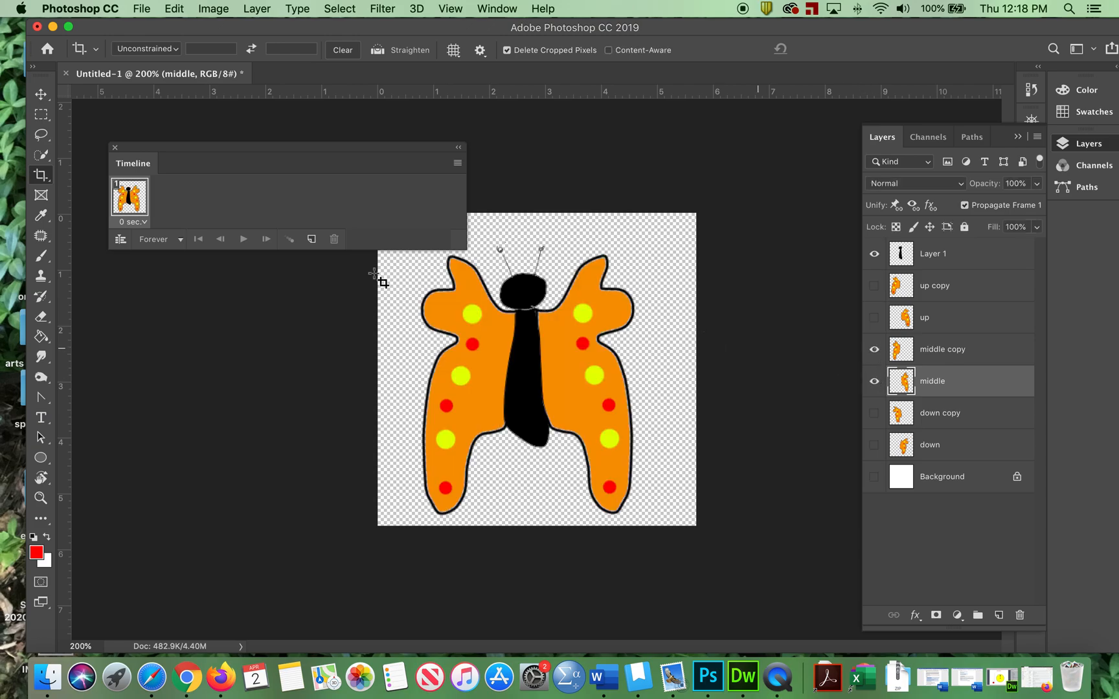
Add a second frame that shows the "up" and "up copy" wings instead of the middle wings
click(311, 240)
click(874, 382)
click(874, 350)
click(875, 318)
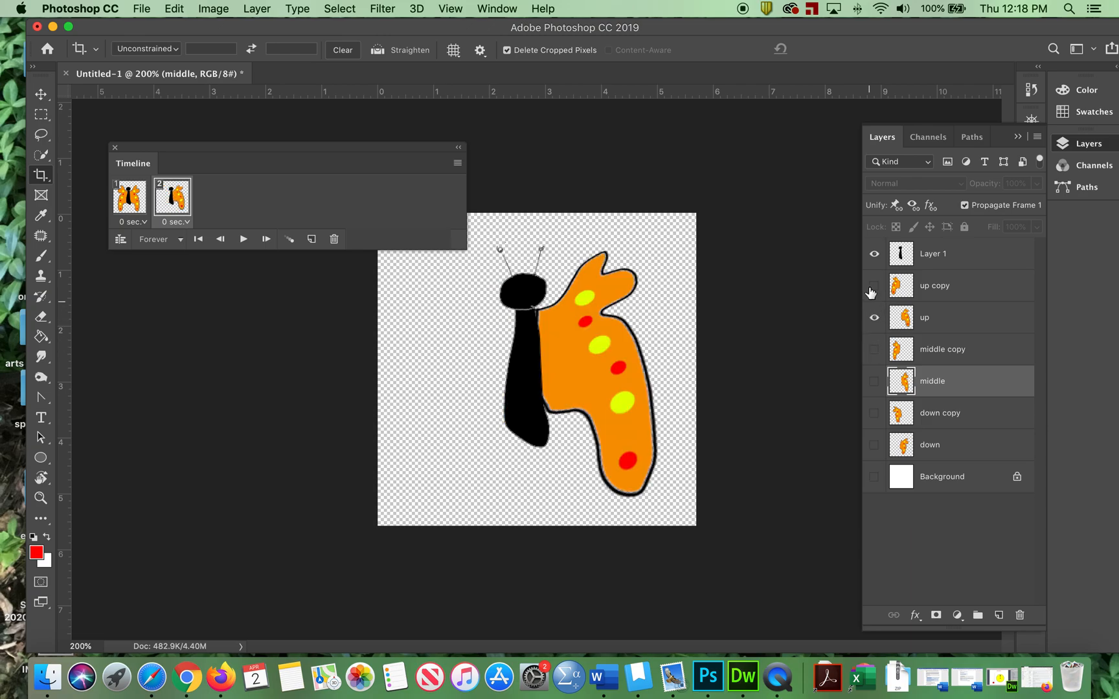
click(874, 285)
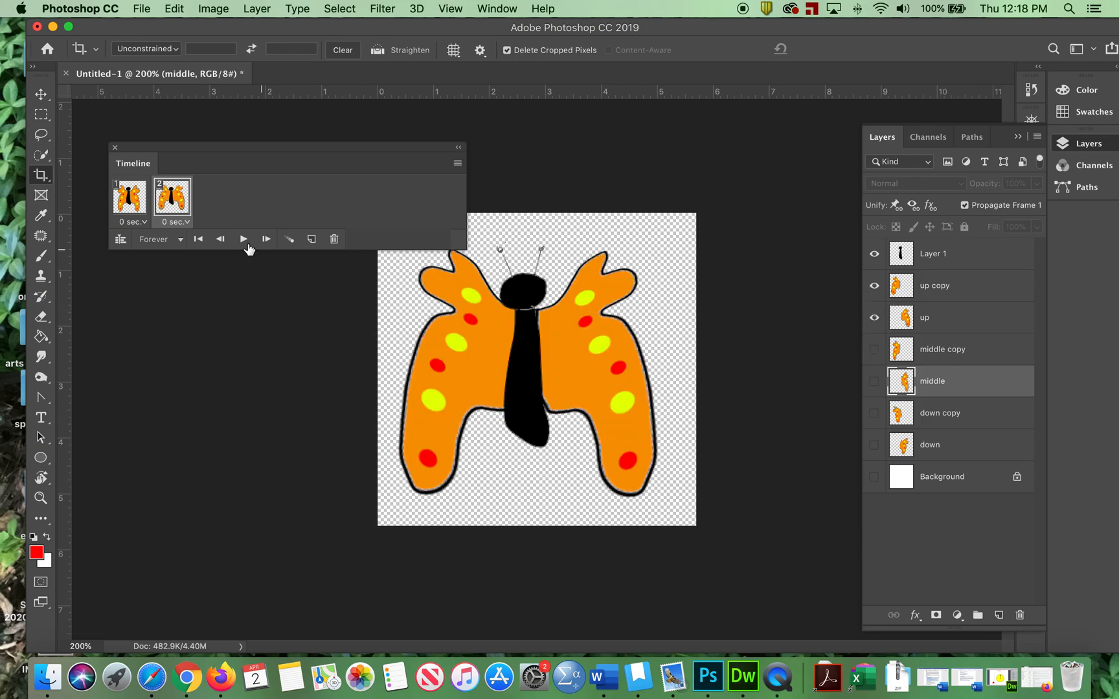
Add a third frame that shows the "middle" and "middle copy" wings instead of the up wings
click(310, 241)
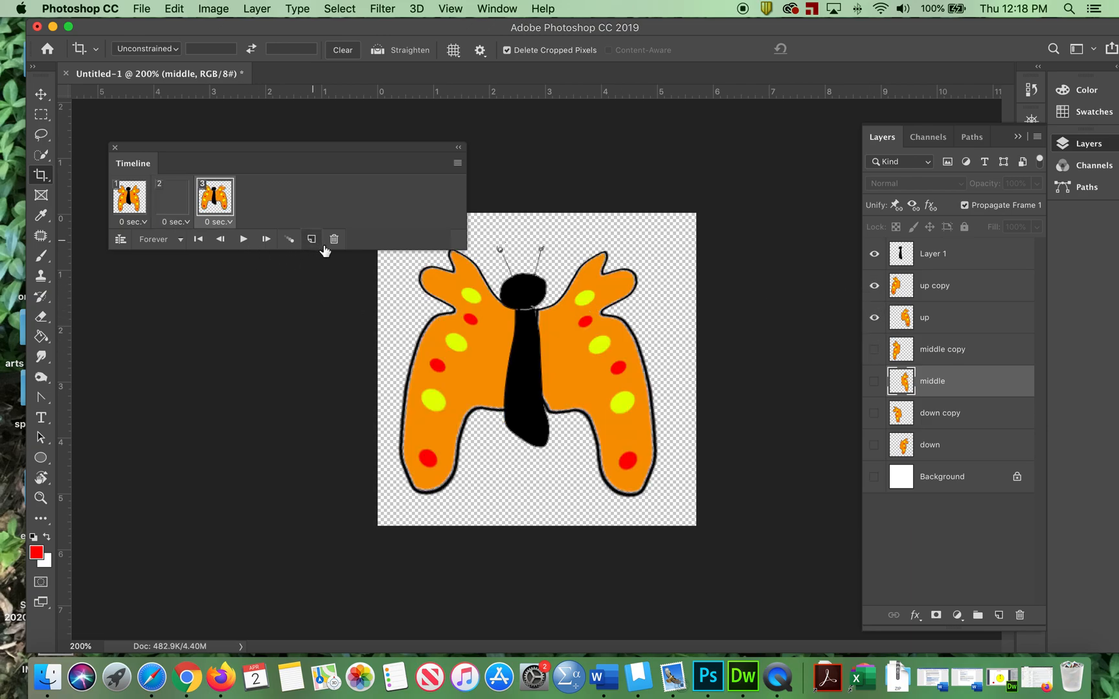
click(874, 286)
click(875, 318)
click(874, 349)
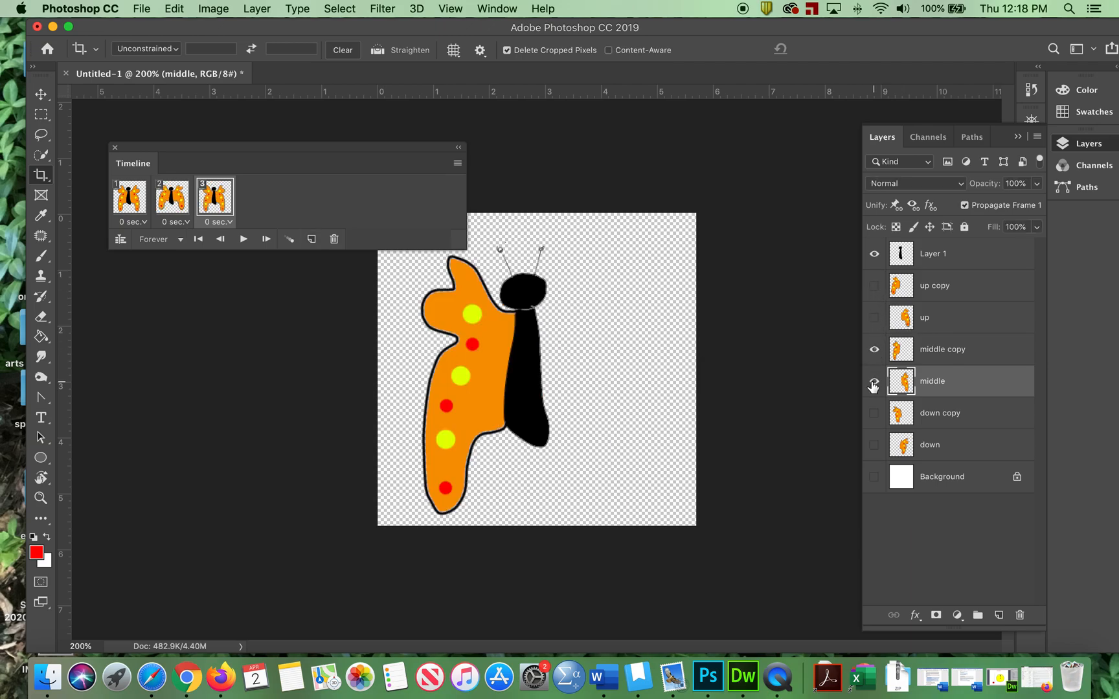
click(874, 383)
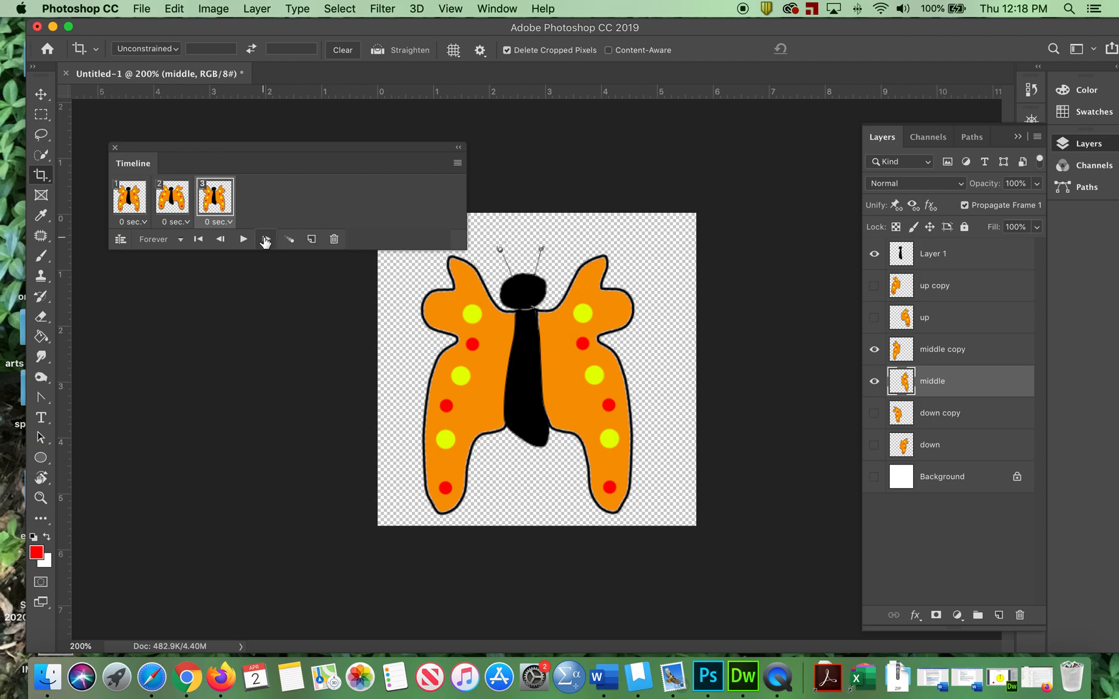
Add a fourth frame that shows the "down" and "down copy" wings instead of the middle wings, and preview the animation
click(311, 239)
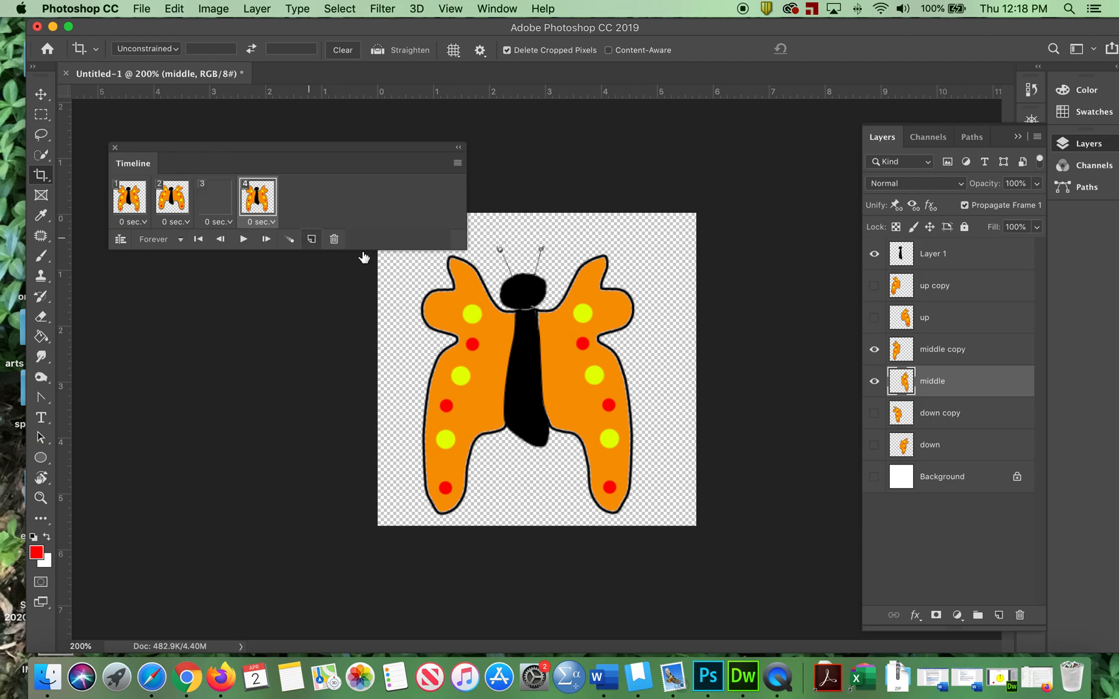
click(874, 349)
click(874, 381)
click(874, 413)
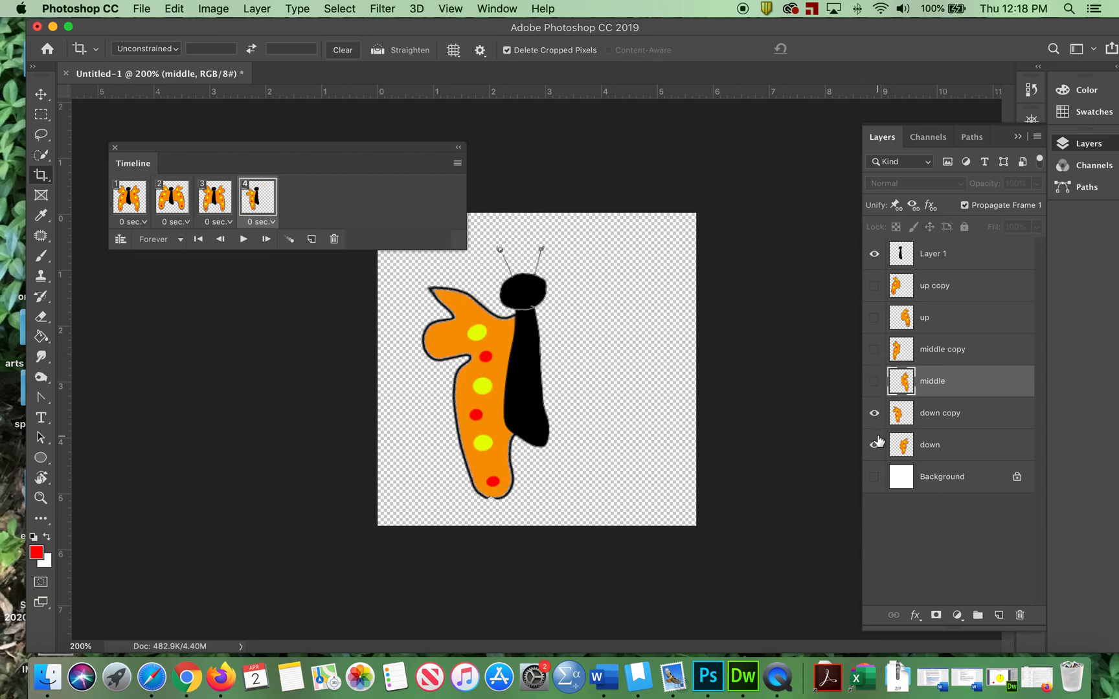
click(874, 445)
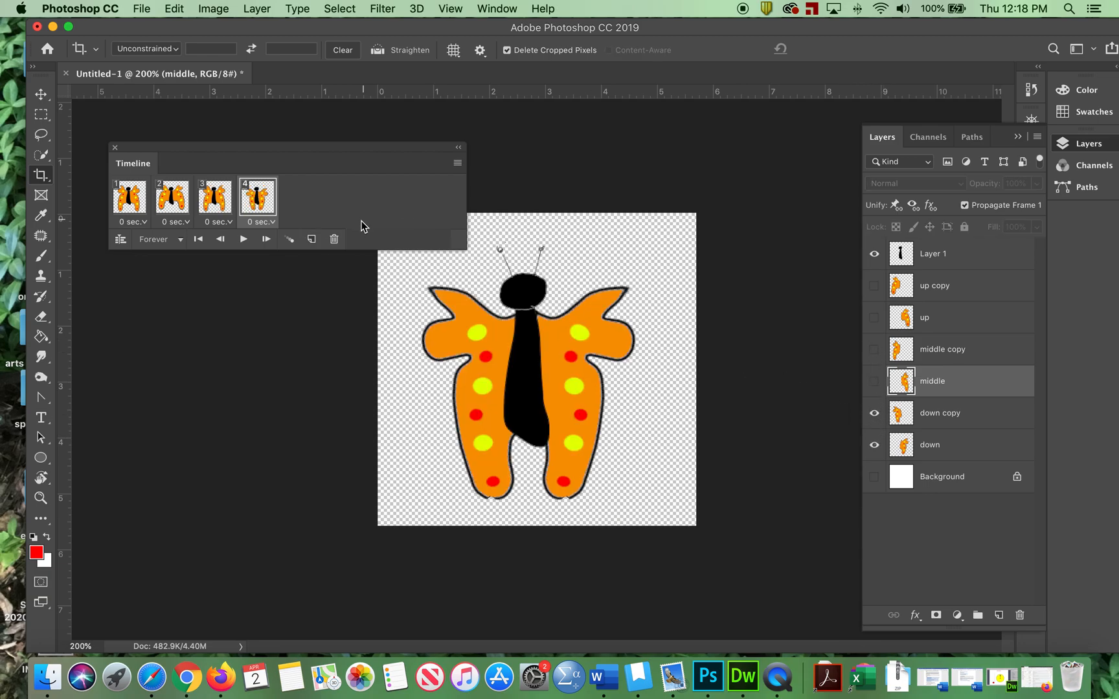
click(245, 240)
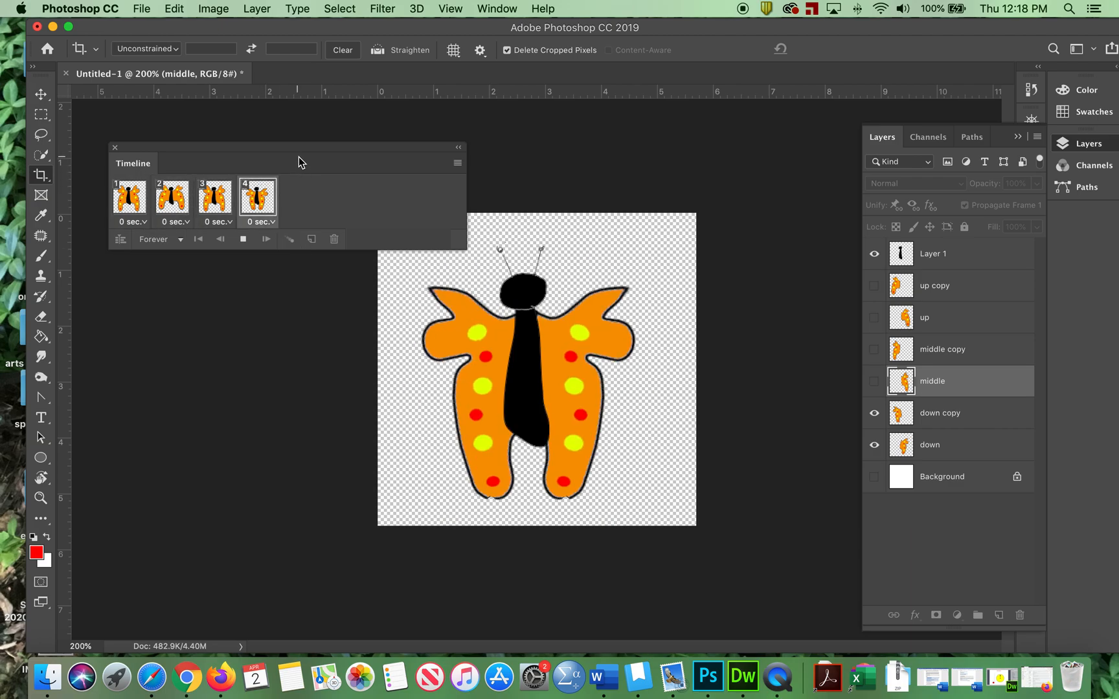
click(243, 239)
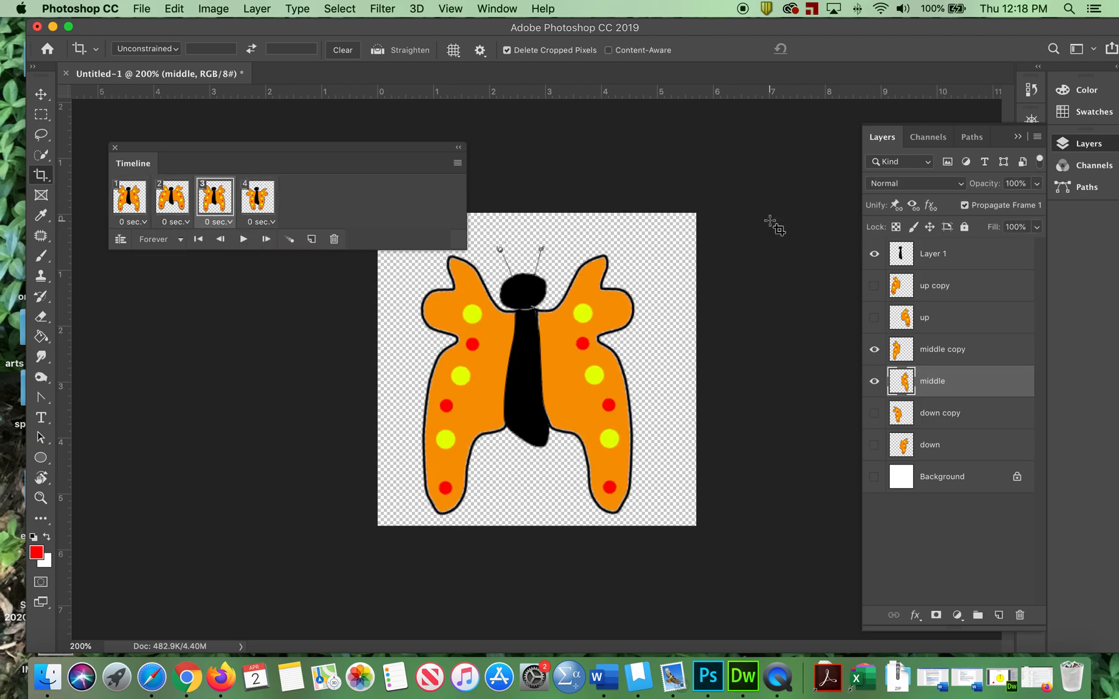
Open Save for Web for the animation and examine the right wing's outline in the GIF preview at 600%
click(140, 8)
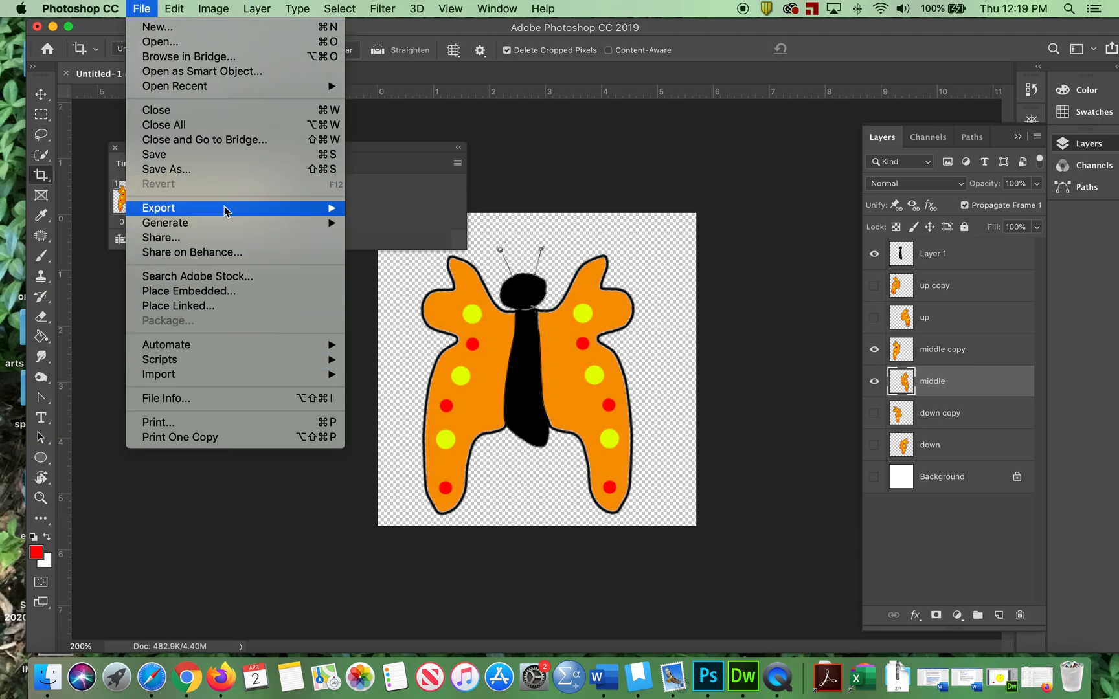
mouse_move(226, 208)
click(441, 270)
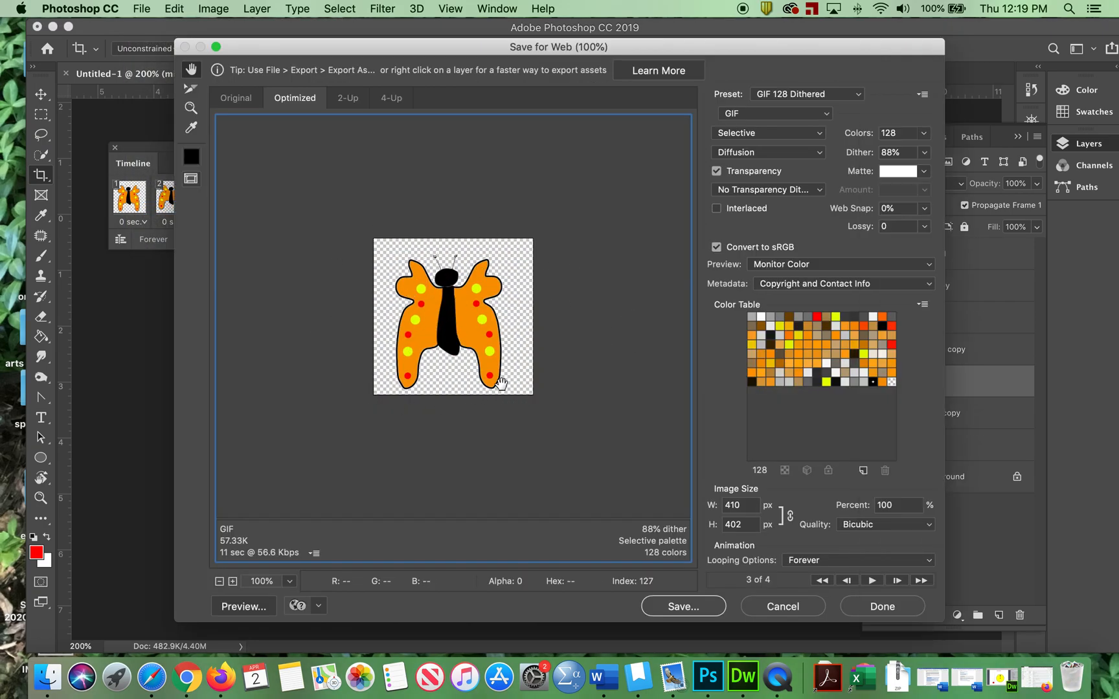
key(super+equal)
key(super+equal)
key(super+equal)
key(super+equal)
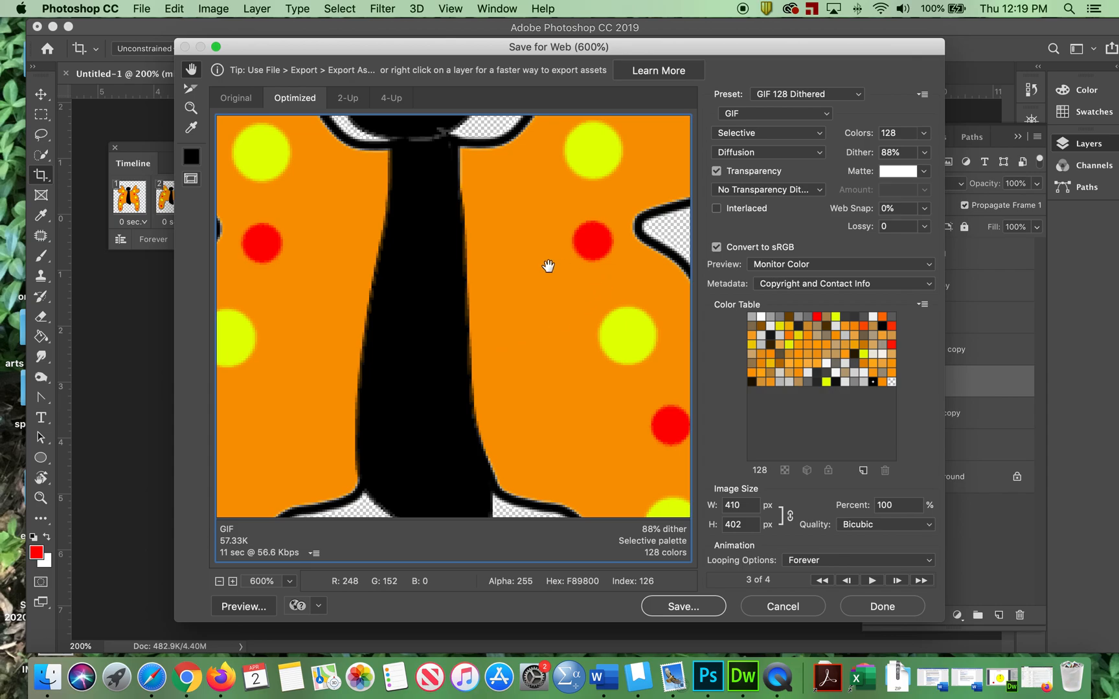
drag(544, 270, 405, 438)
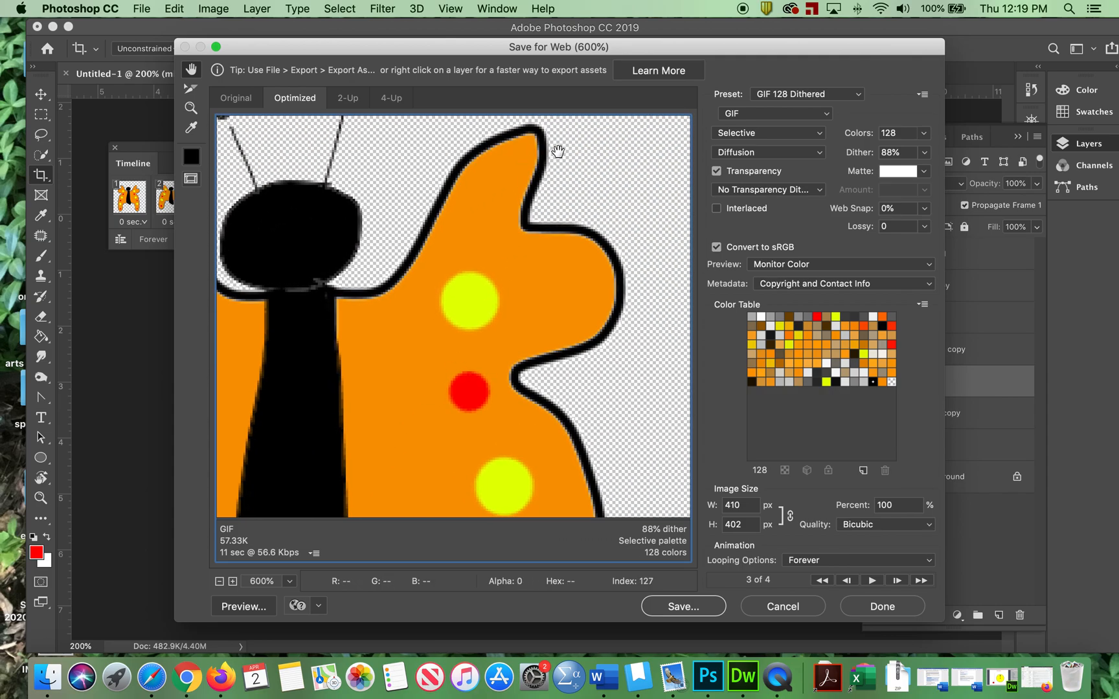
Try a red (ff0000) matte colour for the transparent GIF
click(924, 172)
click(884, 173)
click(889, 172)
click(557, 211)
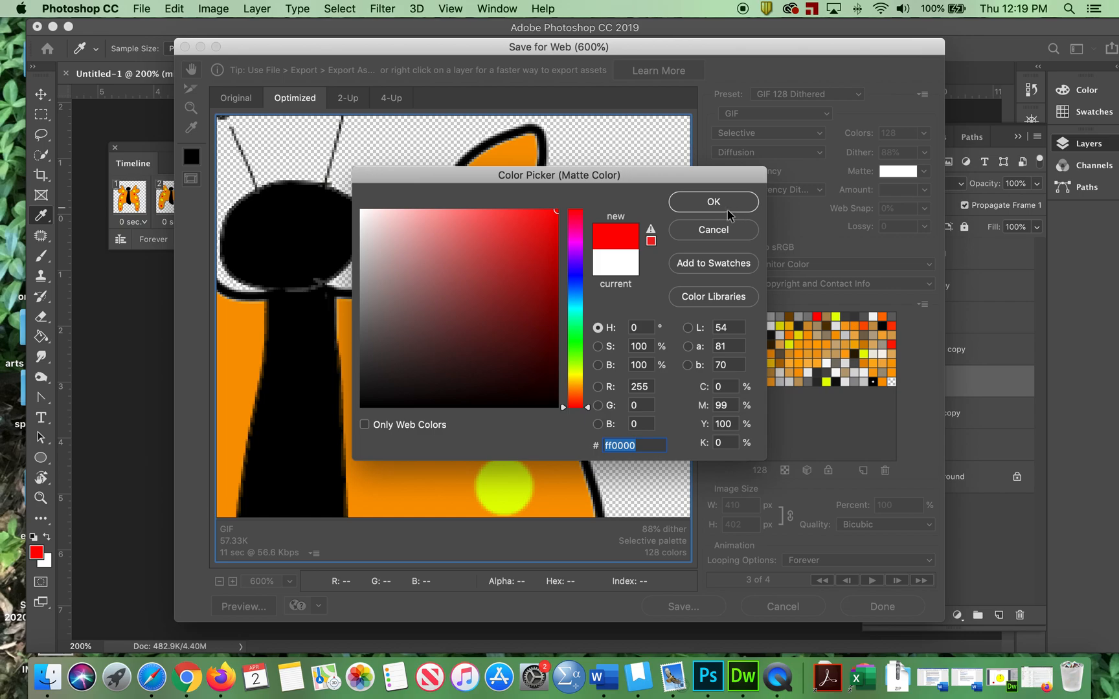
click(713, 202)
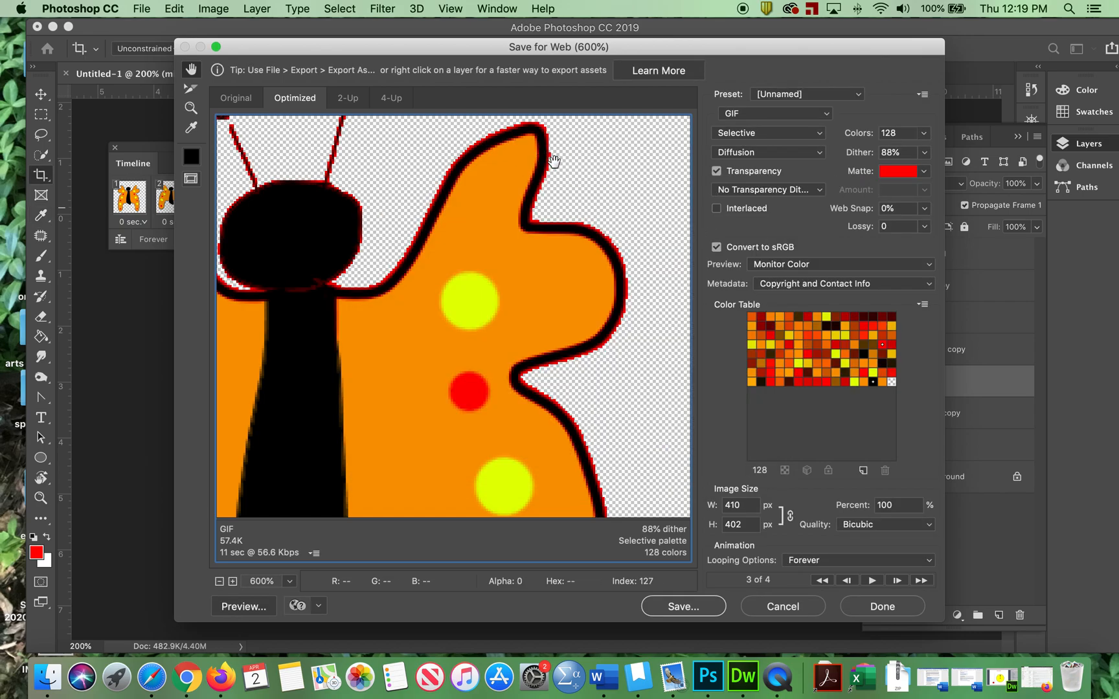
Set the GIF's matte colour to white (ffffff)
click(899, 172)
mouse_move(512, 234)
mouse_down()
mouse_move(367, 217)
mouse_move(350, 196)
mouse_up()
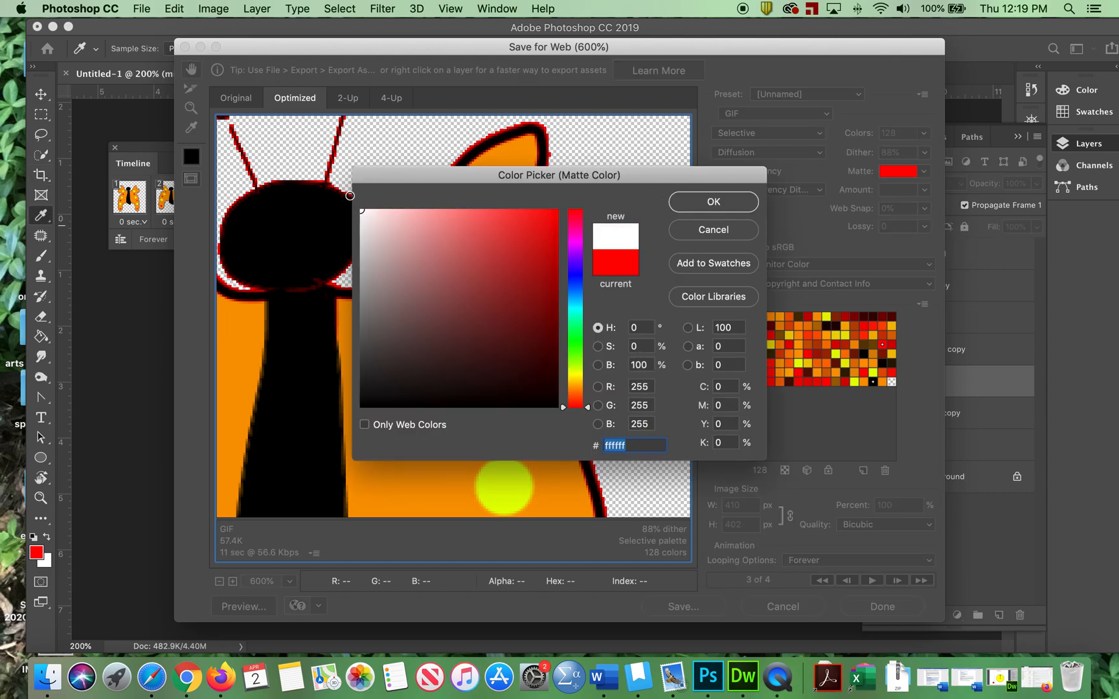
click(715, 202)
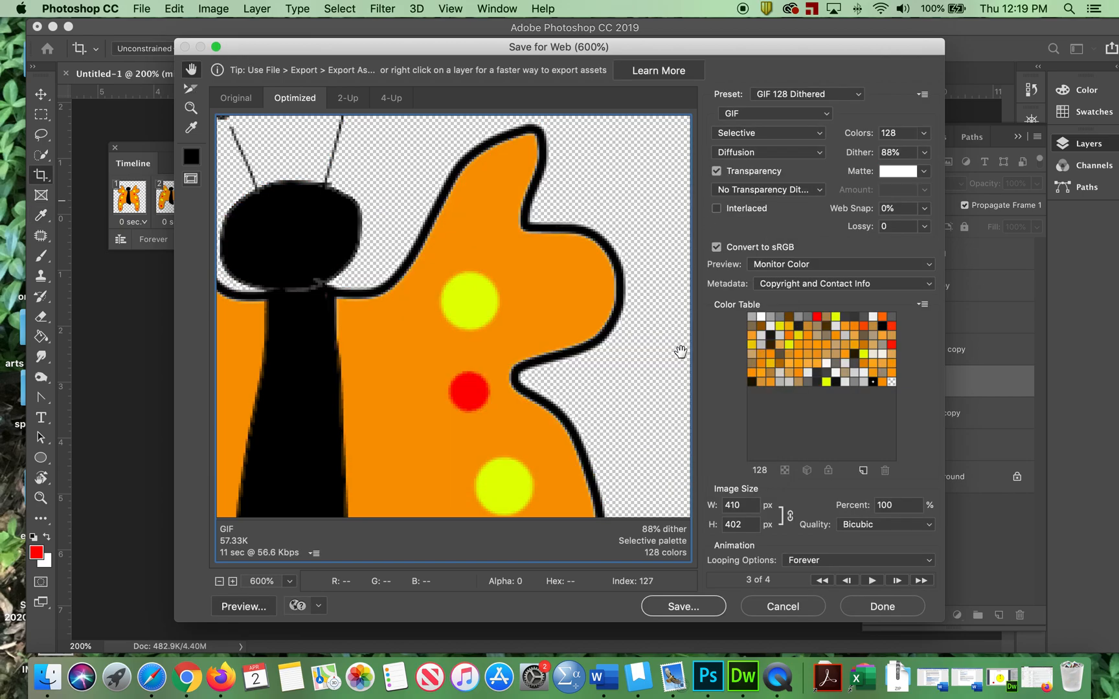
Save the optimized animation as buterfly.gif in the images folder
click(683, 606)
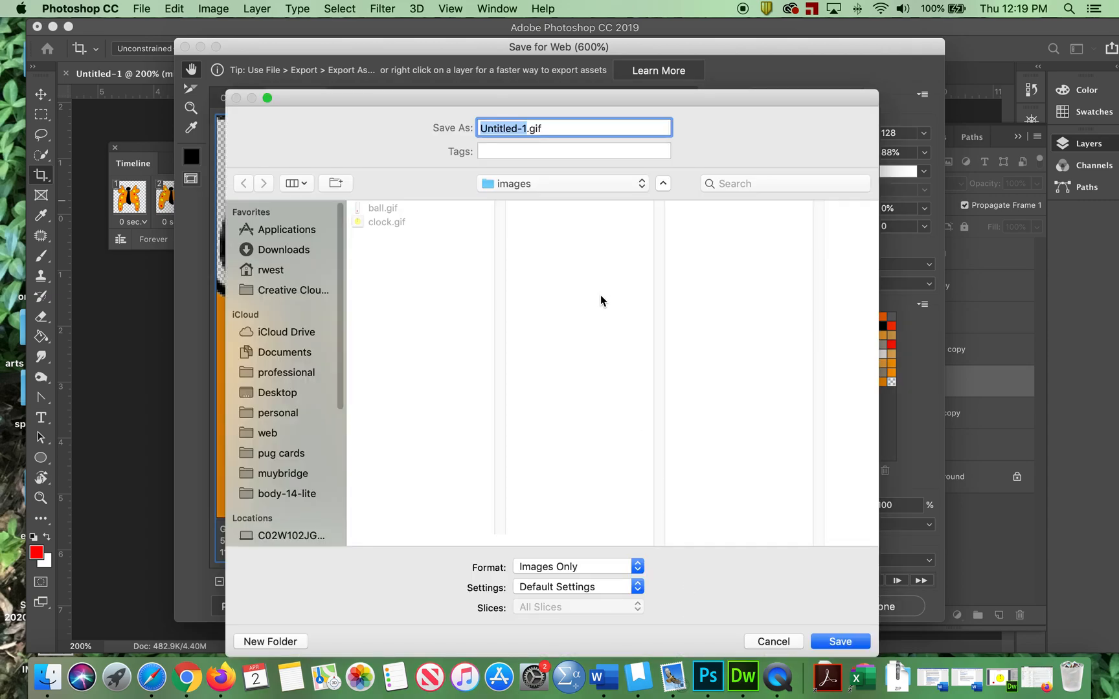
text(buterfly)
click(829, 641)
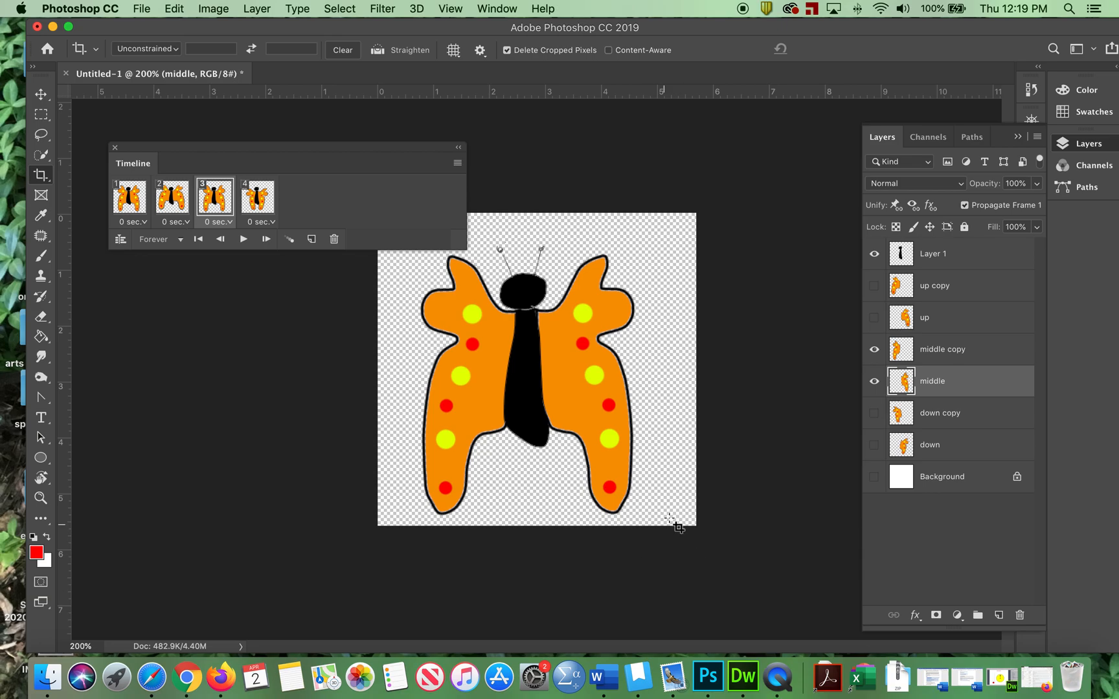
Switch to Dreamweaver and refresh the contents of the images folder inside tut5-animation
click(744, 664)
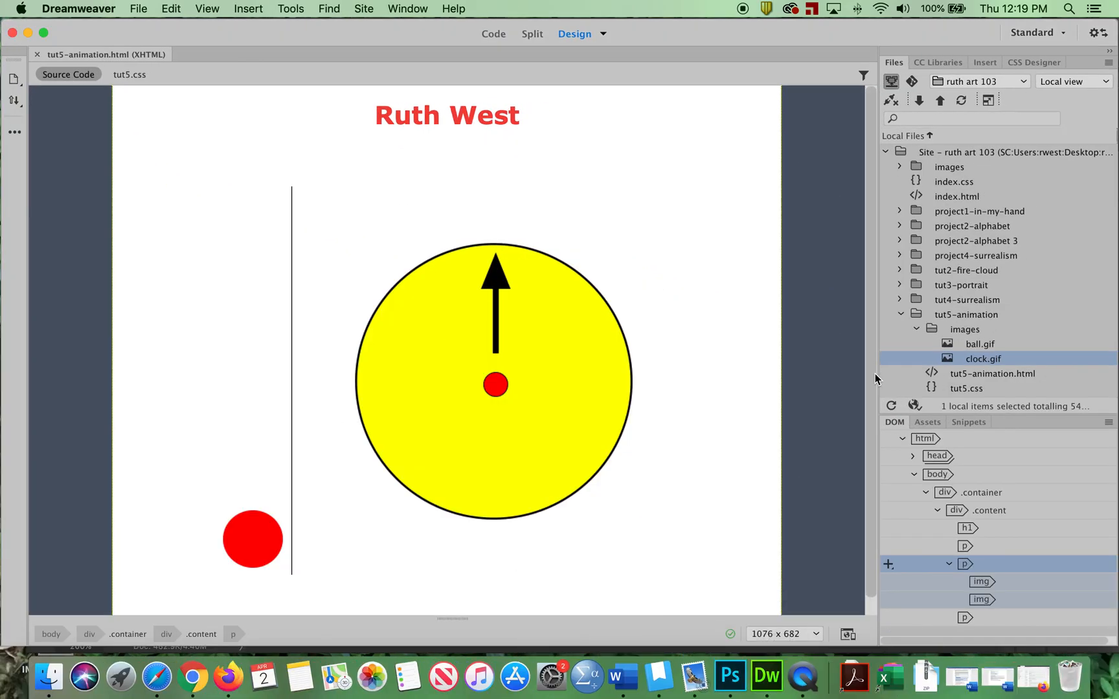
drag(874, 378, 871, 448)
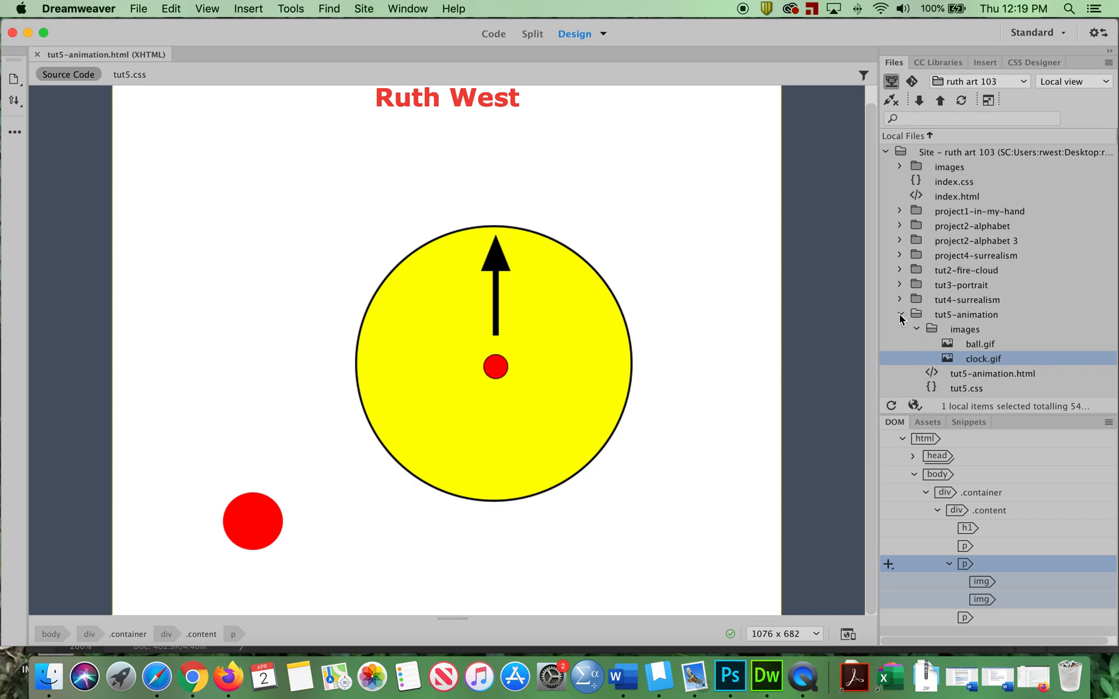
click(901, 315)
click(901, 316)
click(916, 330)
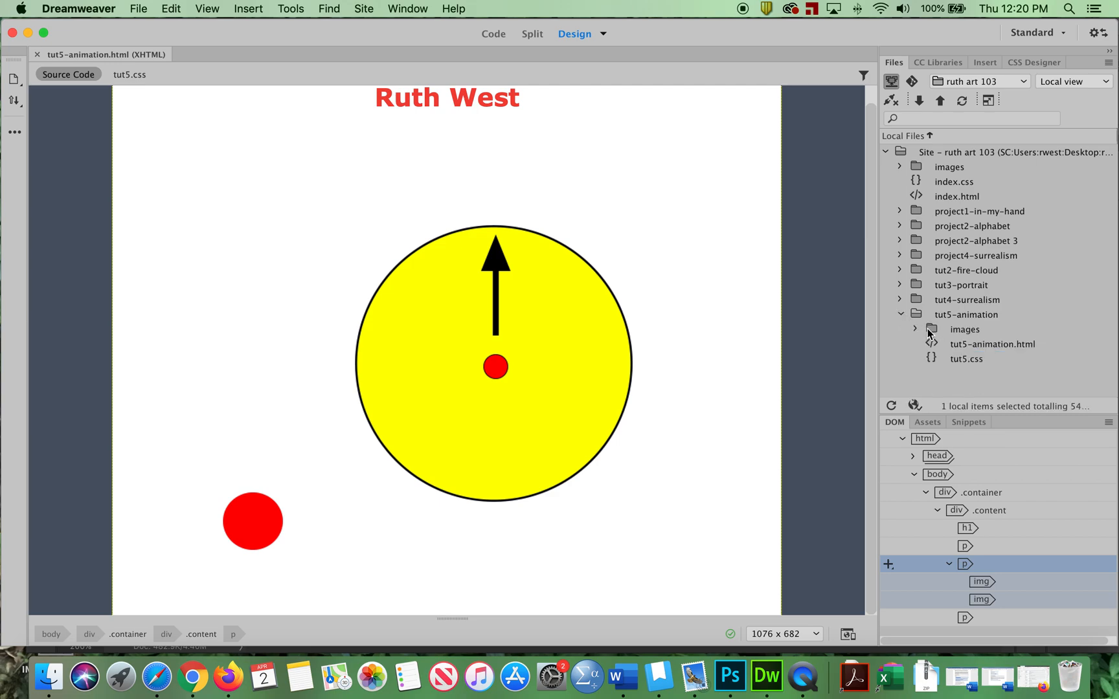
click(916, 330)
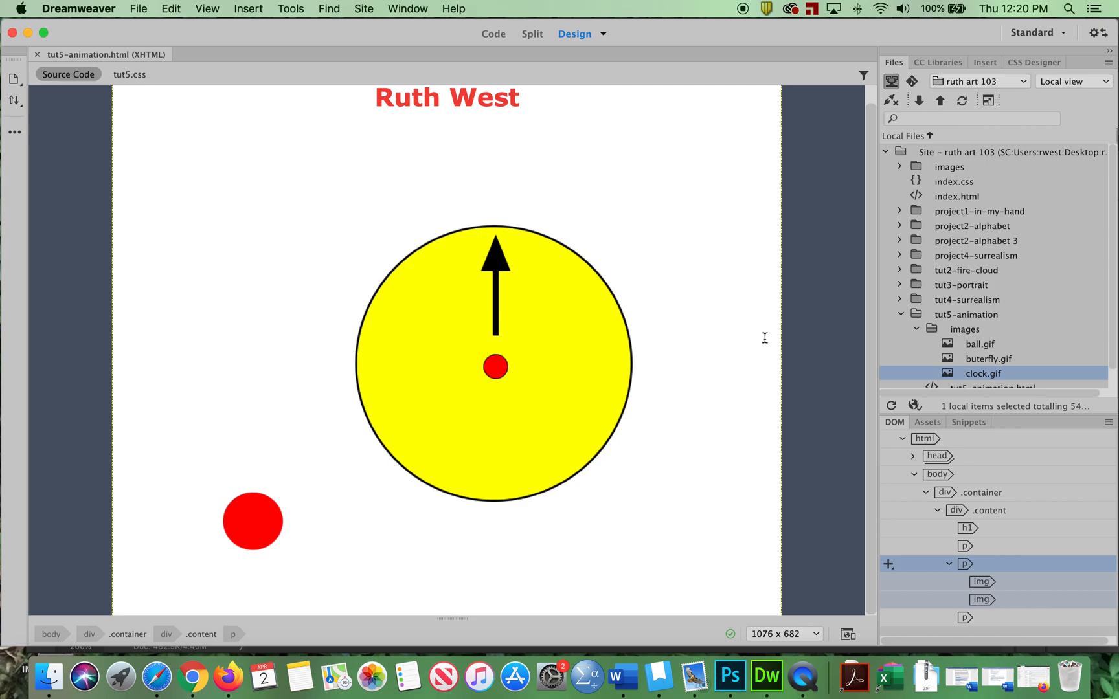
Add a new paragraph below the clock on tut5-animation.html and insert buterfly.gif in it
key(Return)
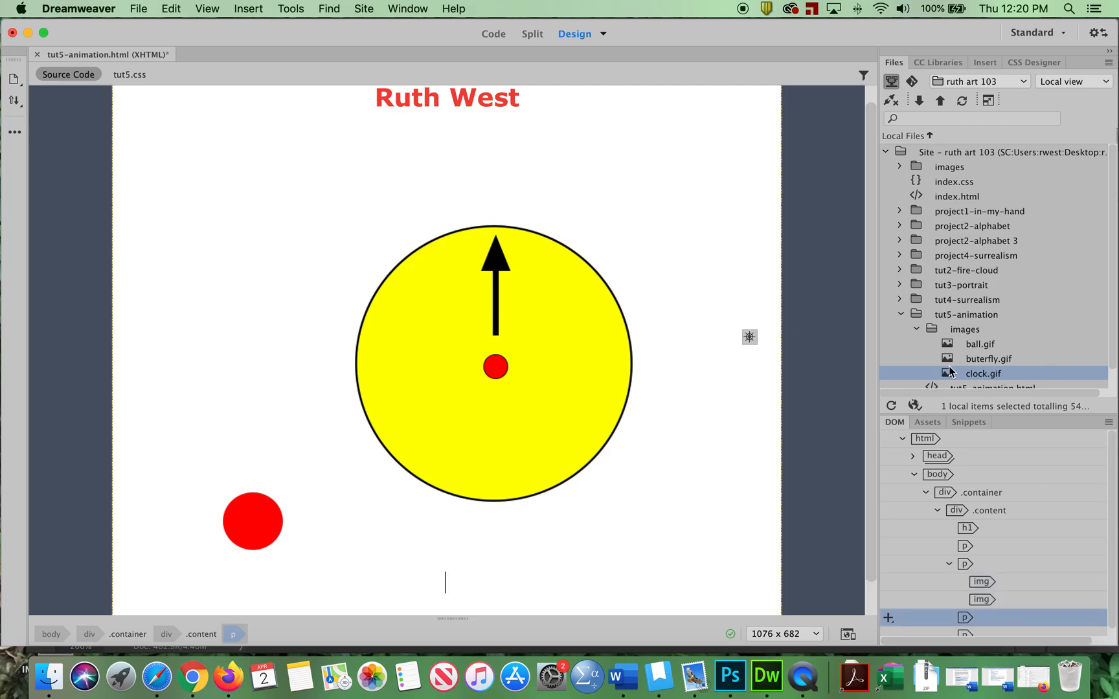
drag(945, 361, 489, 573)
drag(871, 369, 870, 564)
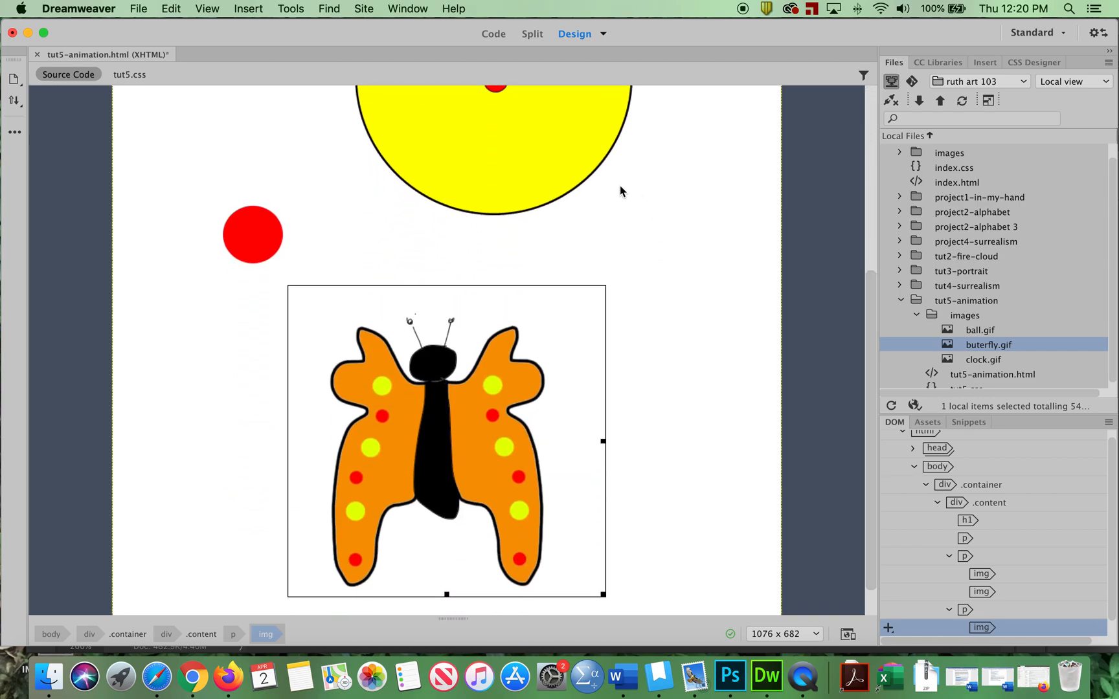
Preview the page's animations in Live view
click(404, 9)
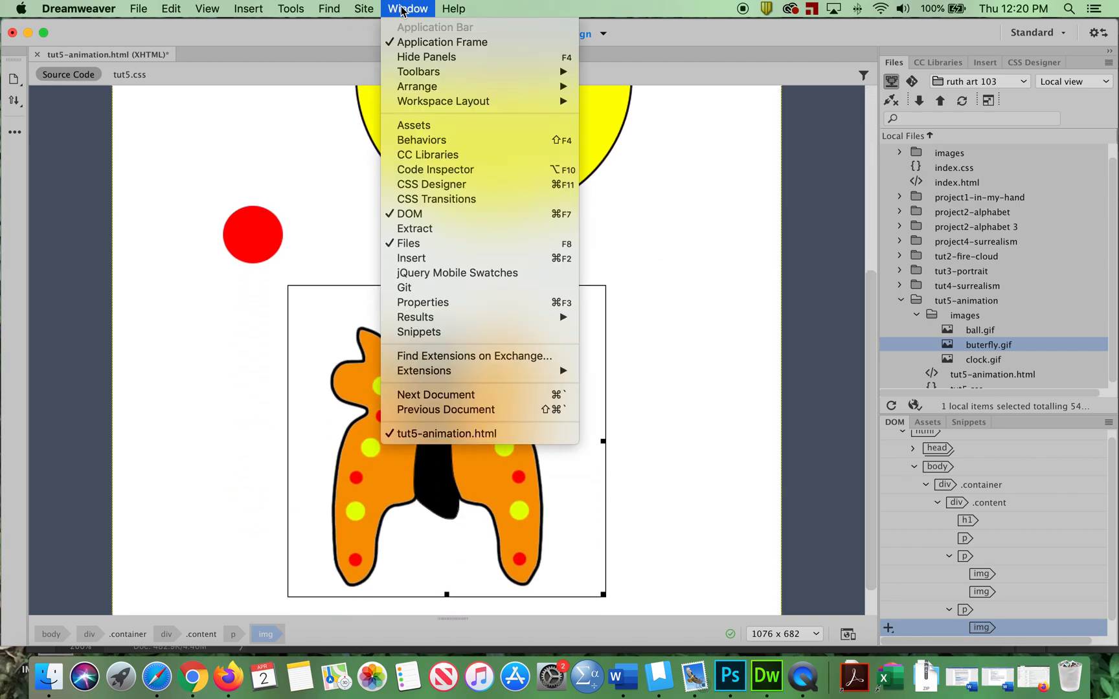
click(807, 195)
click(601, 36)
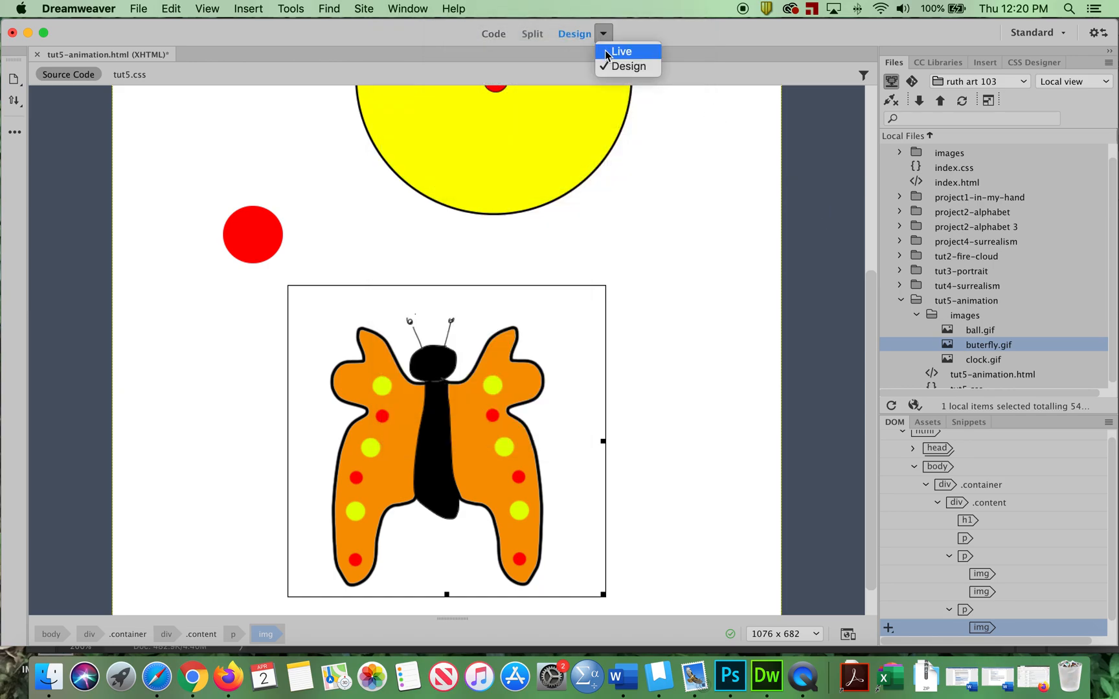
click(611, 52)
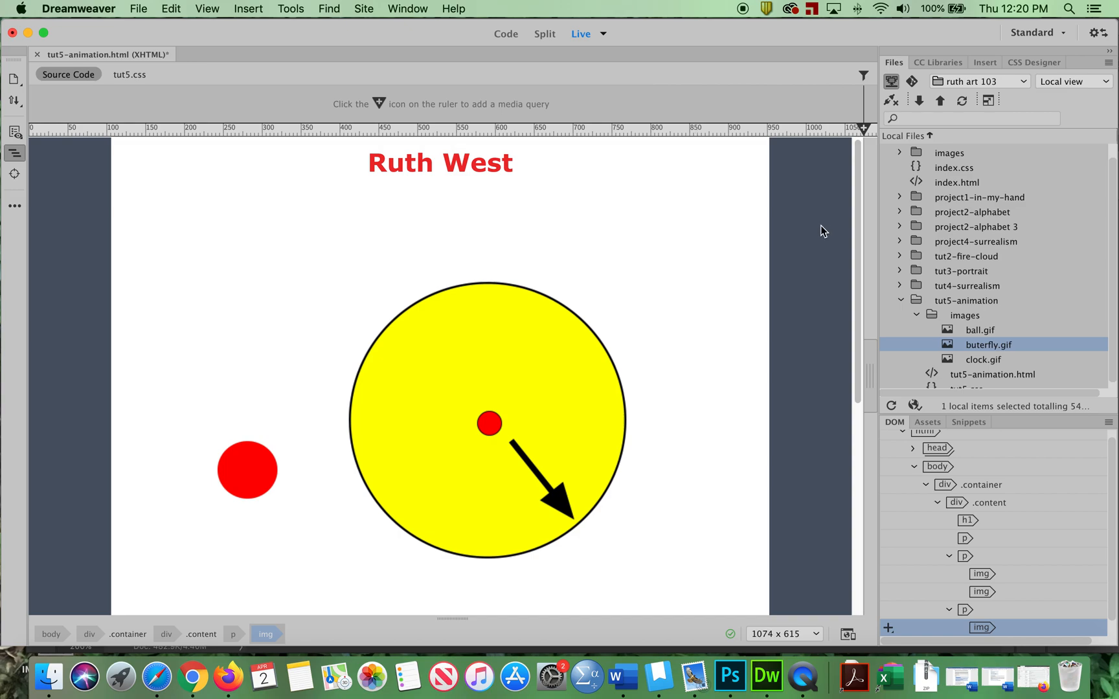
scroll(845, 241, down, 5)
scroll(845, 241, up, 5)
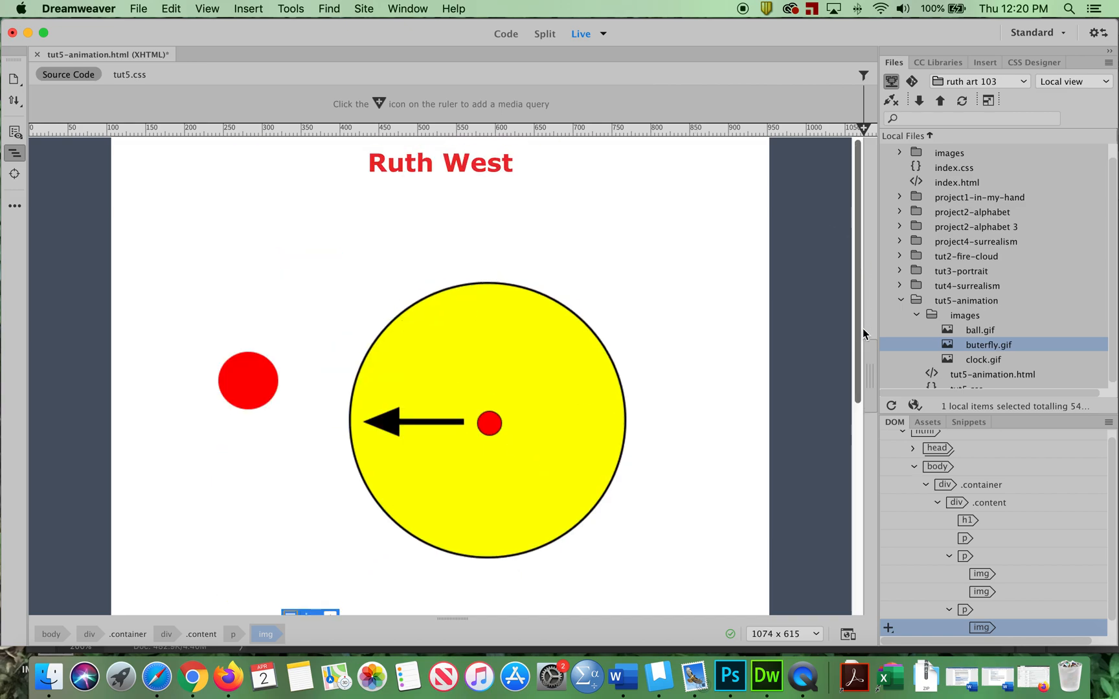
Save tut5-animation.html, and minimize the Dreamweaver and Photoshop windows to reach the desktop
click(133, 8)
click(151, 110)
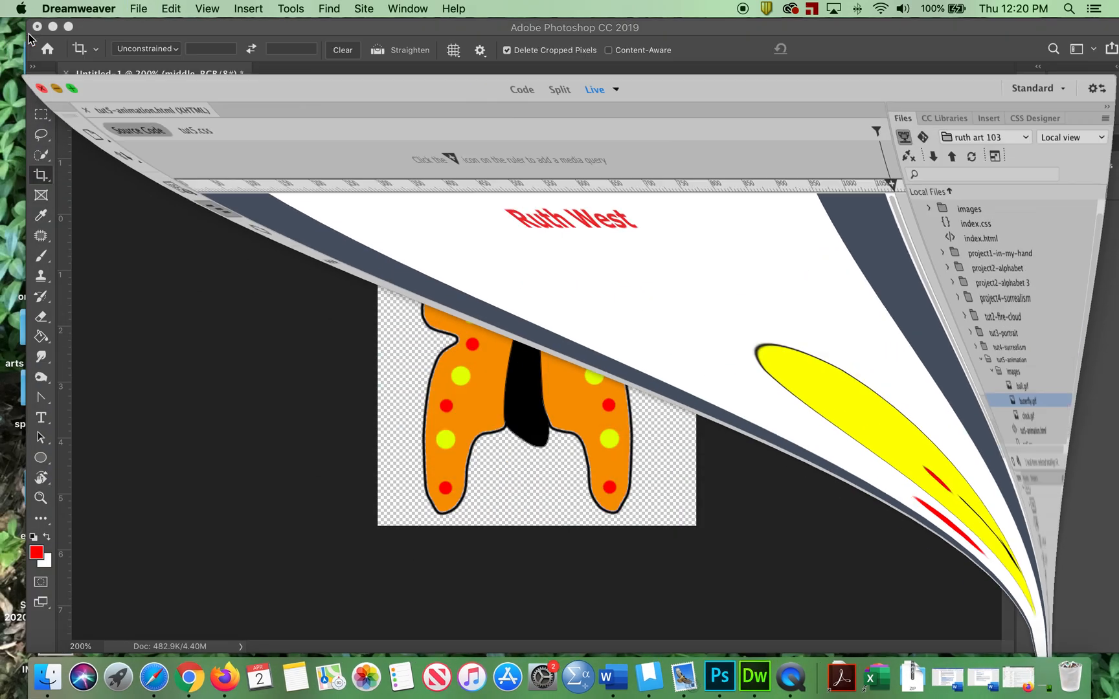
click(25, 33)
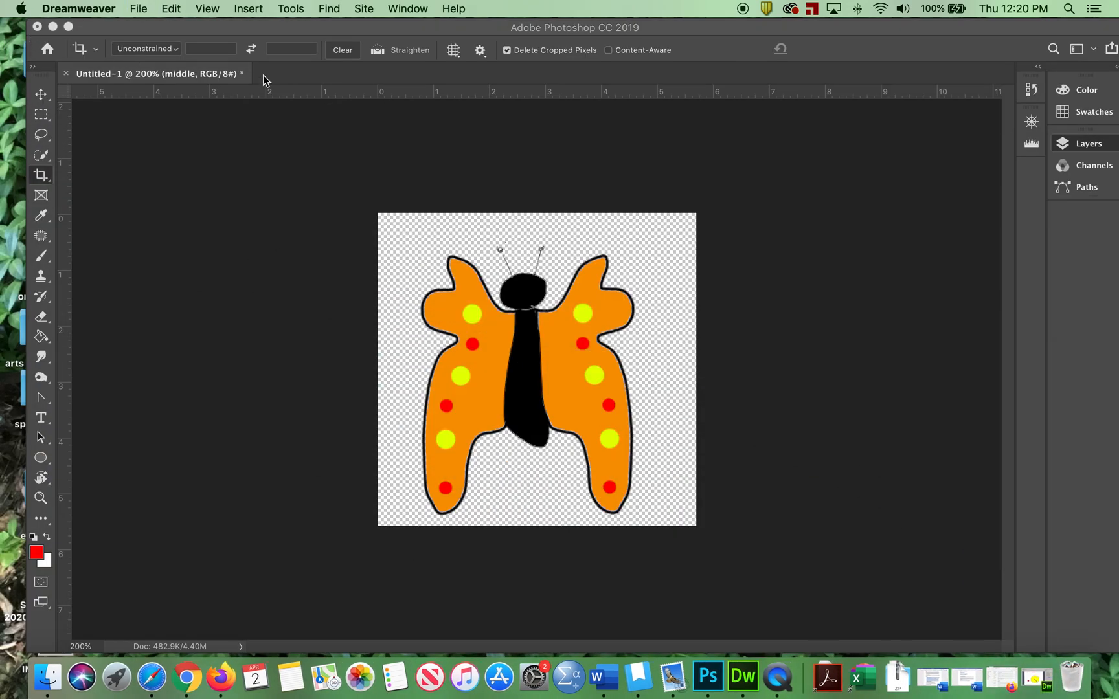
click(52, 26)
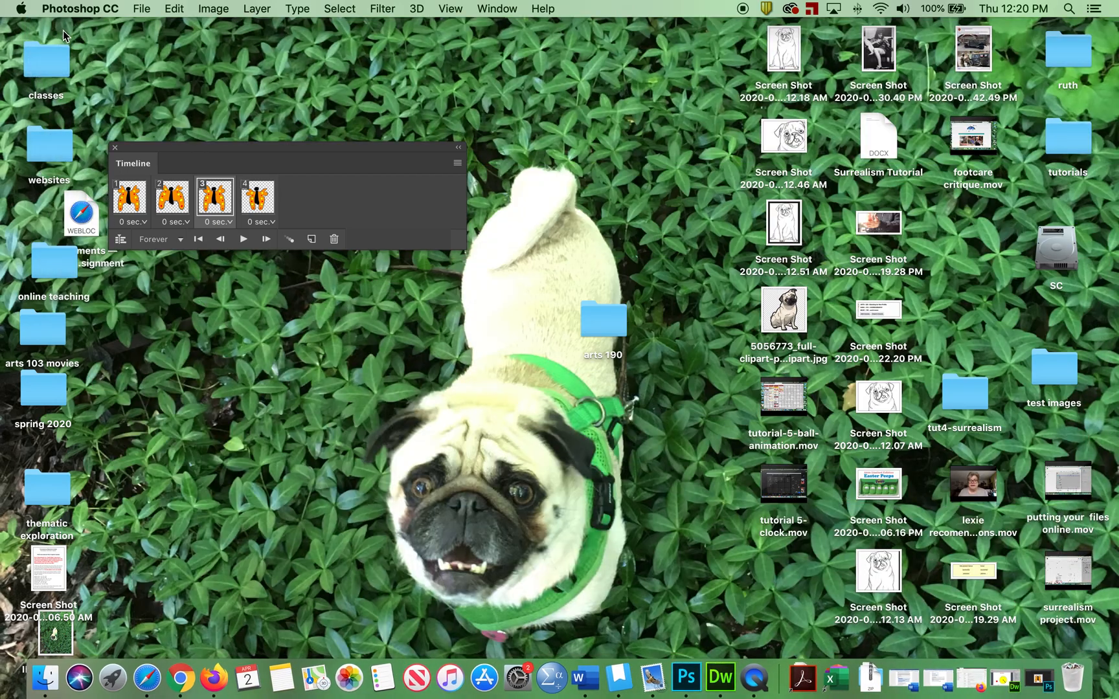
Open tut5-animation.html from the desktop site folder in Firefox and view the butterfly animation on the page
double_click(1063, 51)
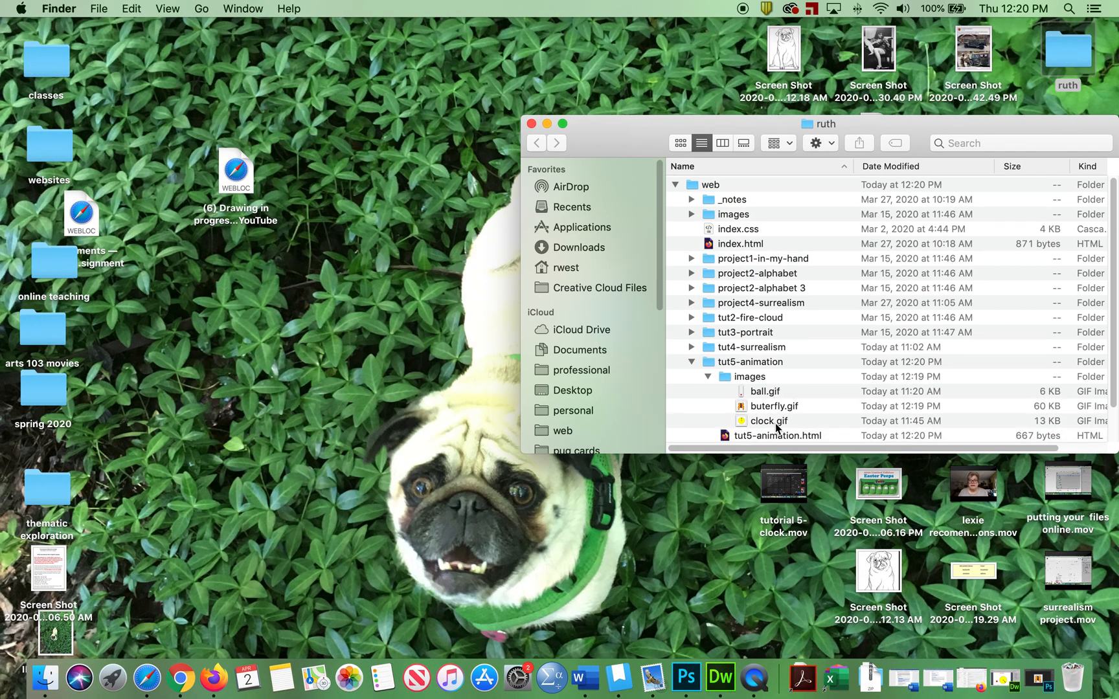
double_click(775, 435)
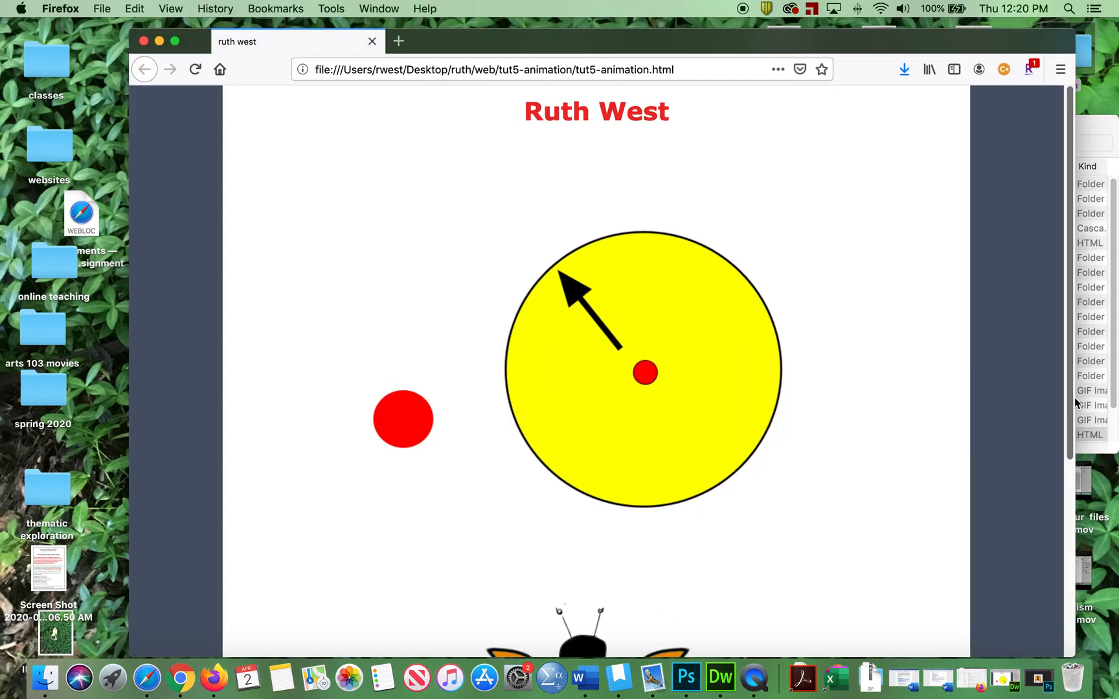
drag(1060, 419, 1032, 250)
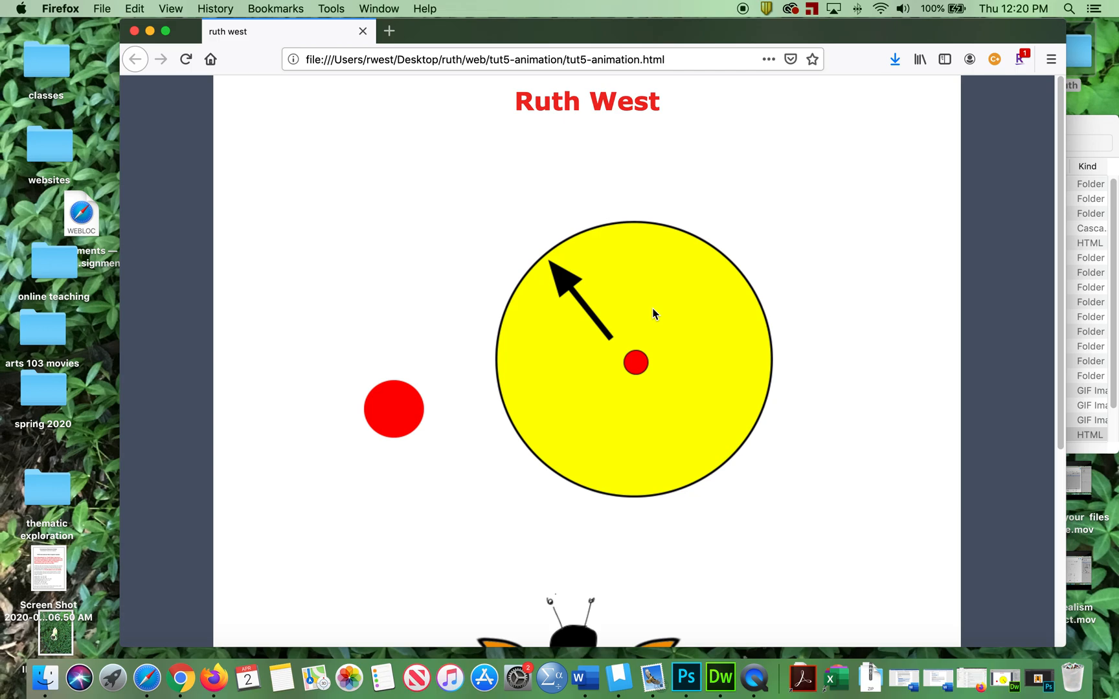